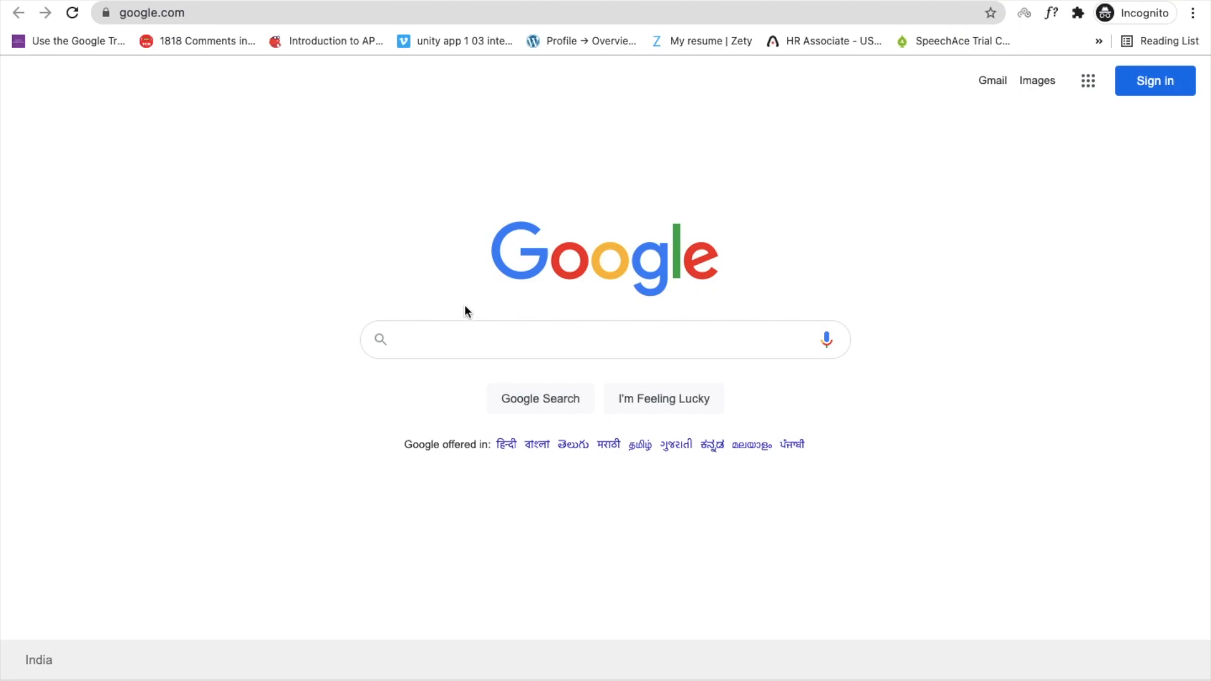
# Search the web for 'github' and open the official GitHub website.
pyautogui.click(473, 342)
pyautogui.write('github')
pyautogui.press('Return')
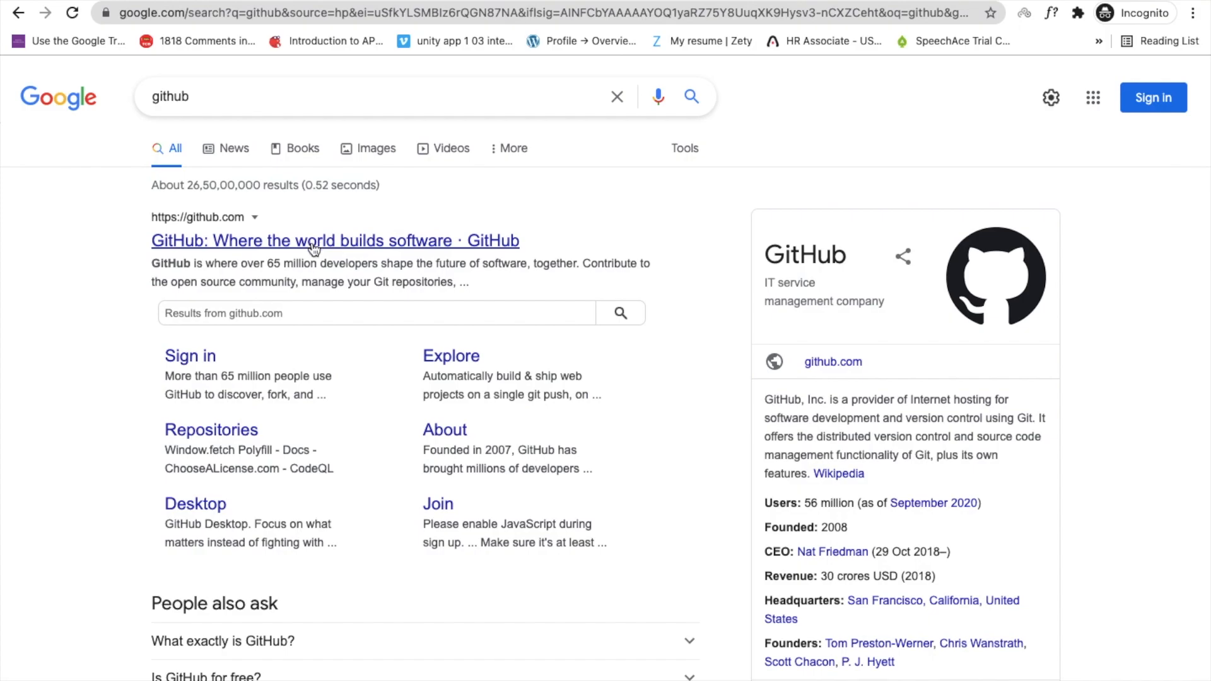
pyautogui.click(312, 240)
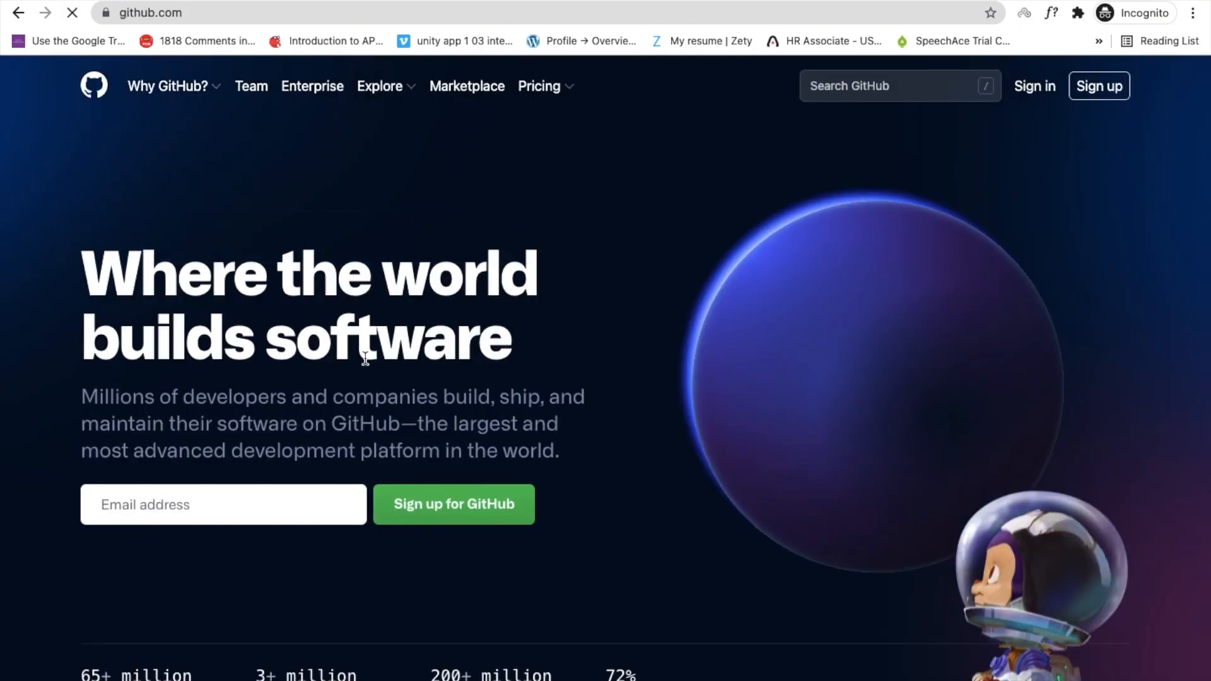
pyautogui.scroll(-2, 343, 124)
# Paste the sign-up email, fix the typo in its domain, and confirm it.
pyautogui.click(296, 411)
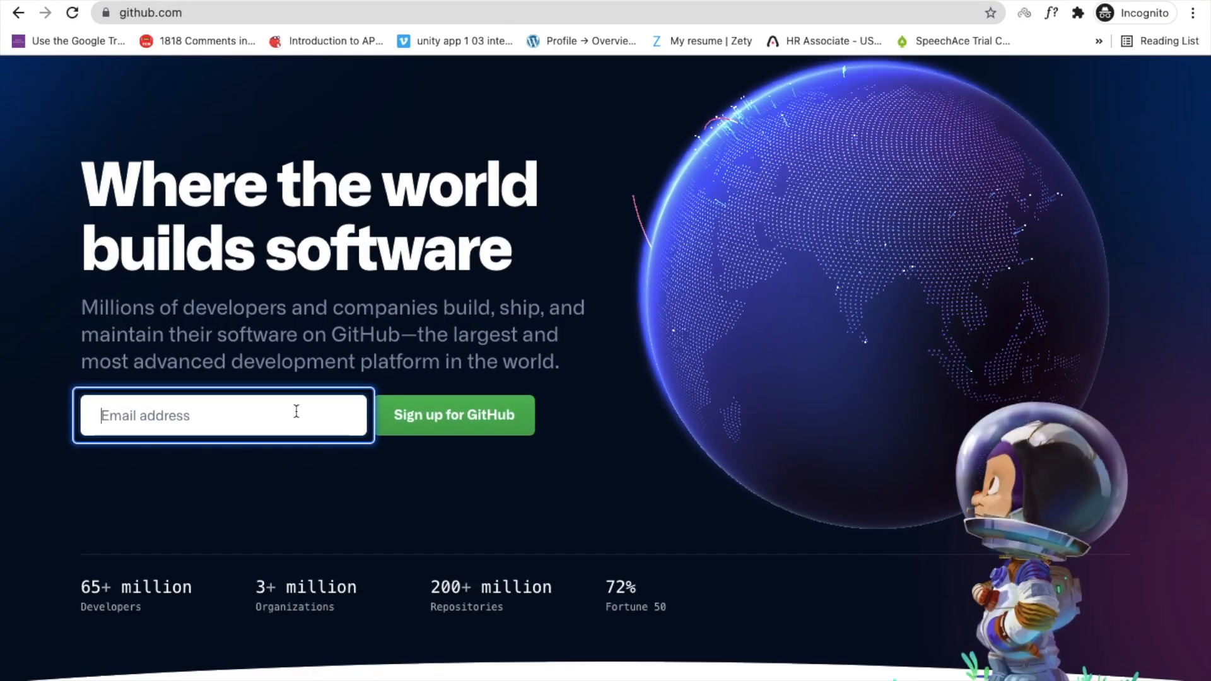
pyautogui.hotkey('ctrl', 'v')
pyautogui.click(458, 421)
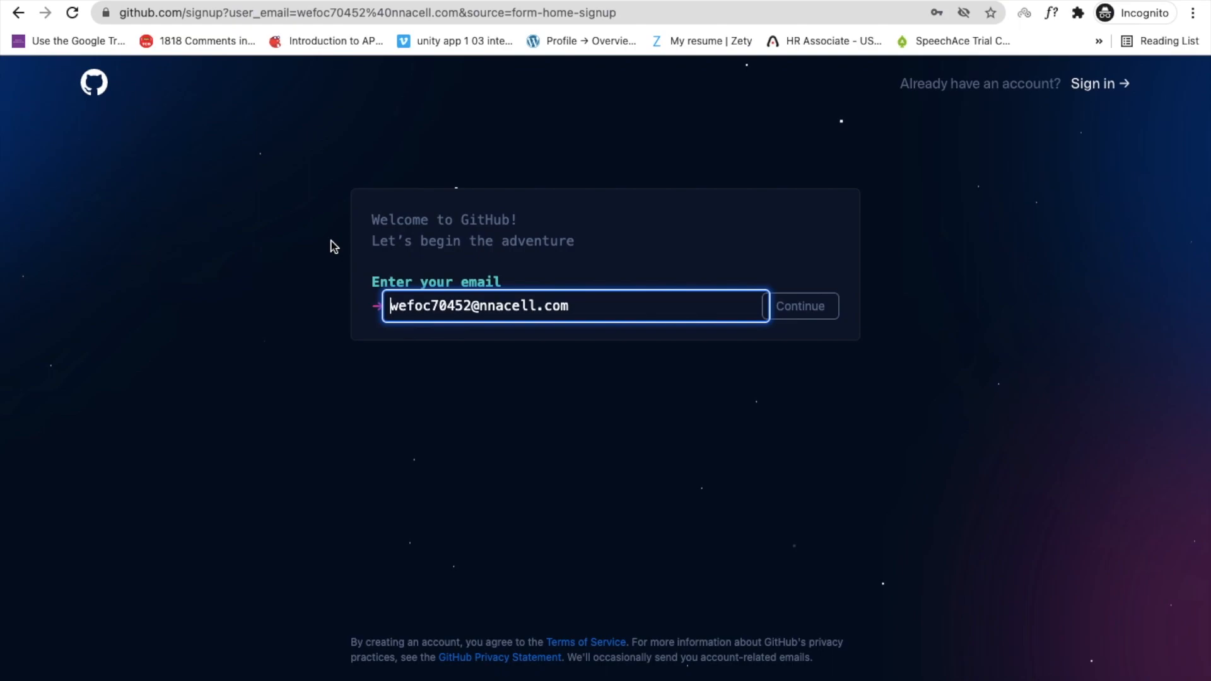
pyautogui.press('BackSpace')
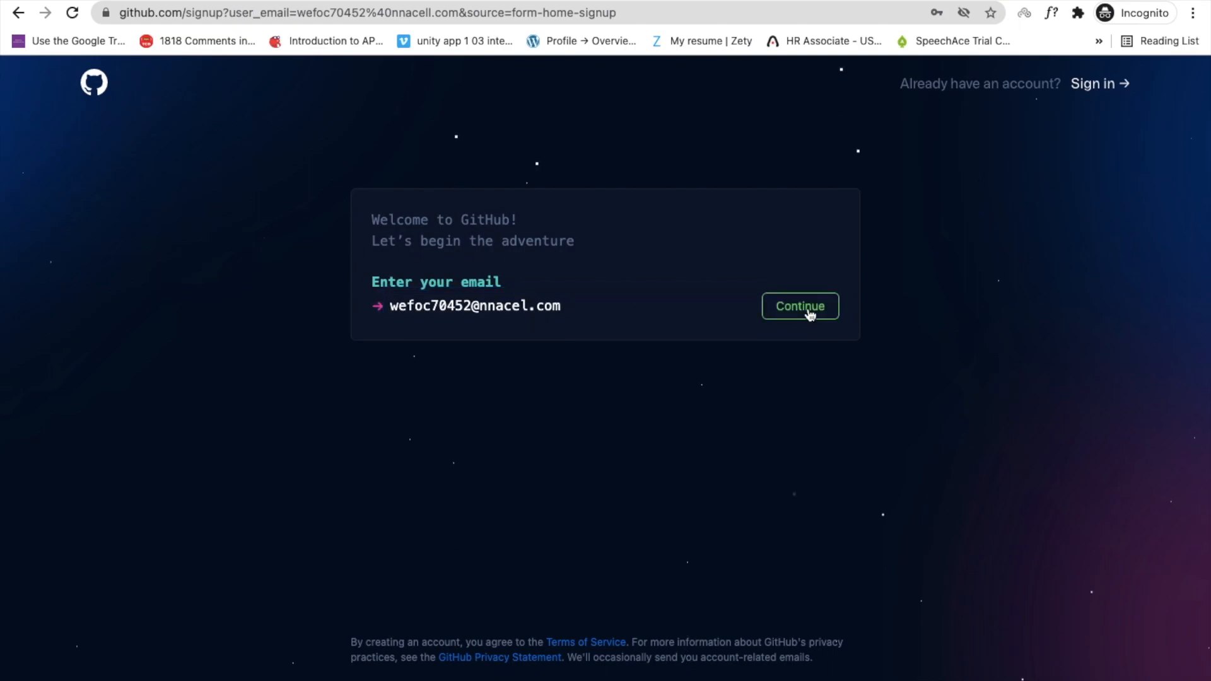
pyautogui.click(807, 311)
# Set a strong account password and choose a username.
pyautogui.write('************')
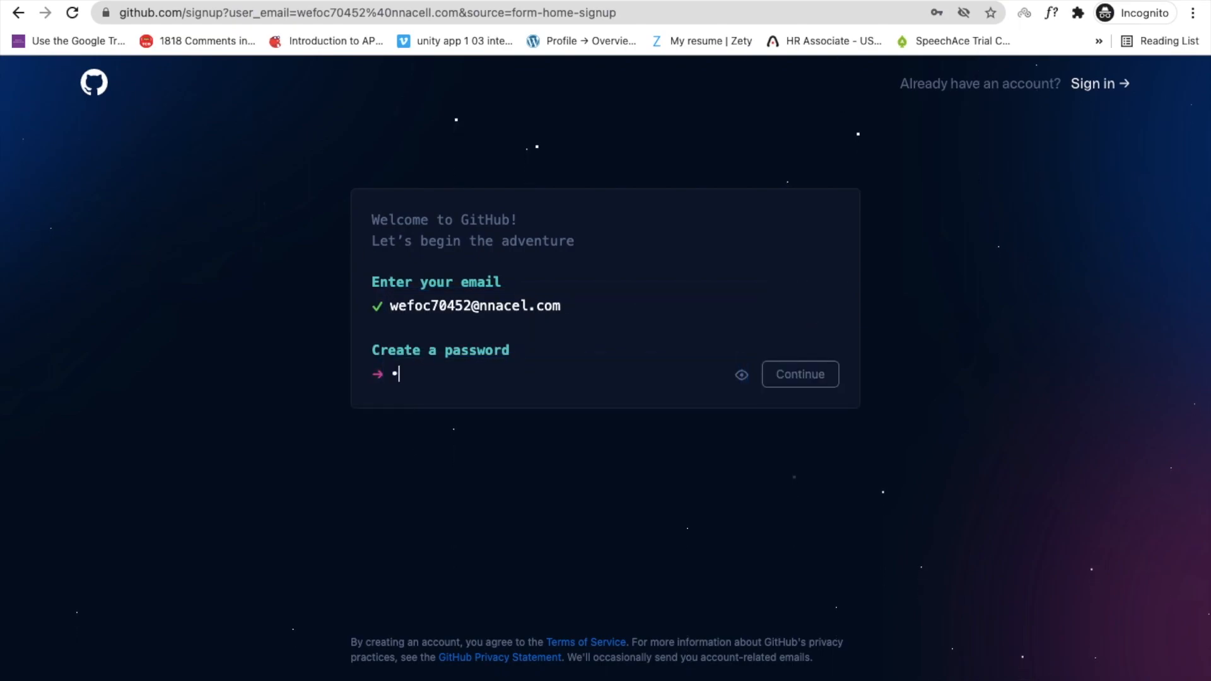
pyautogui.write('**')
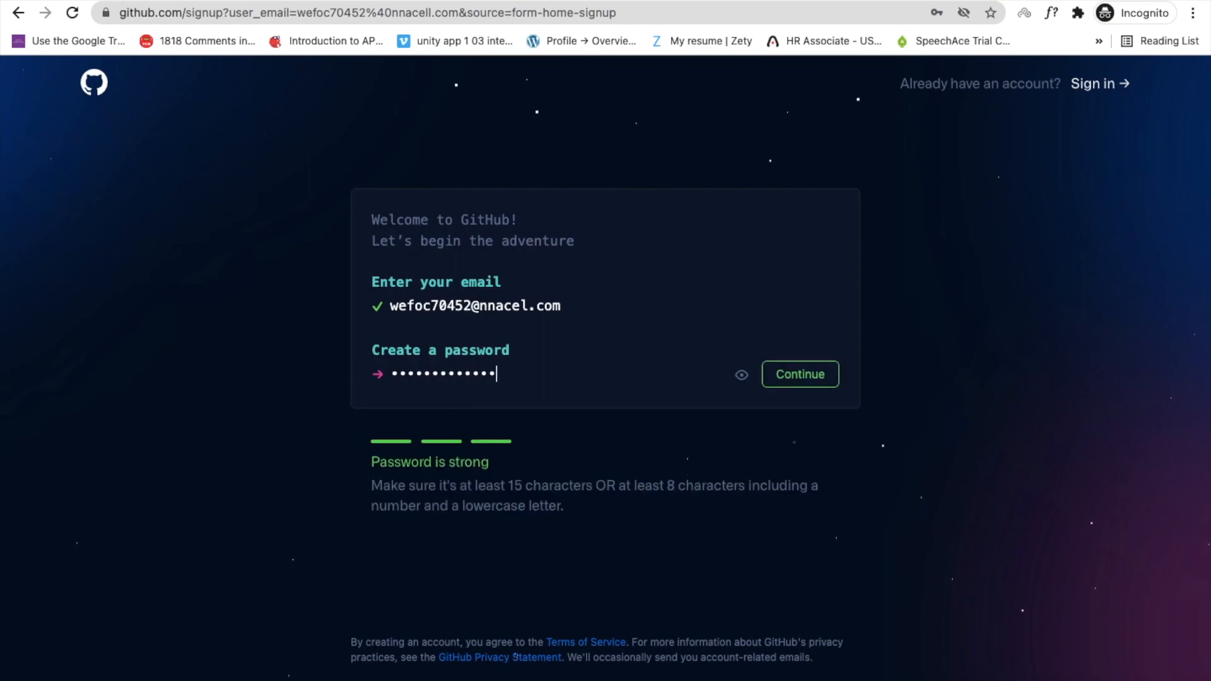
pyautogui.click(802, 376)
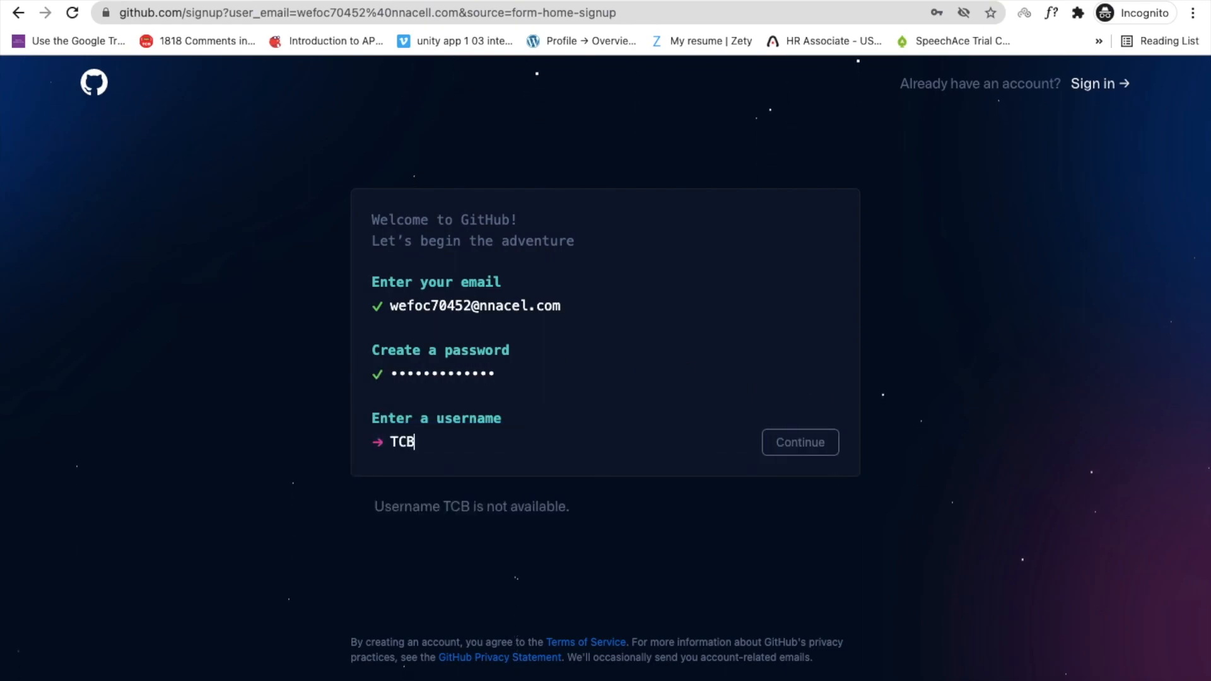
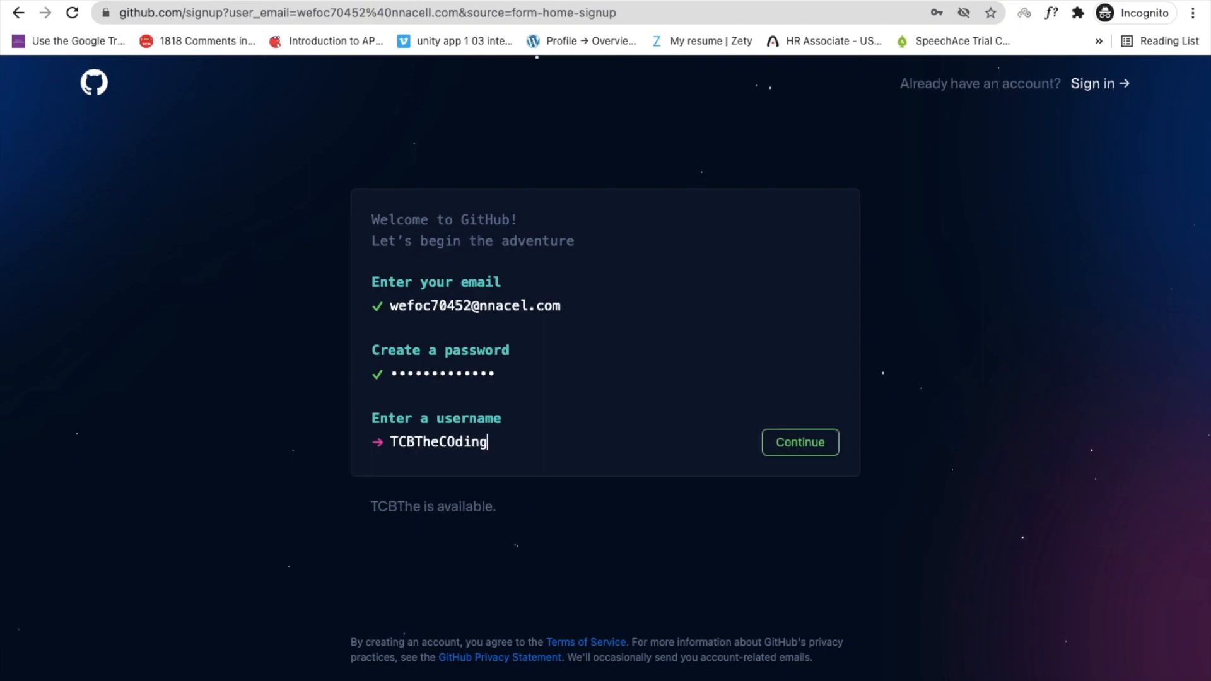
pyautogui.click(788, 444)
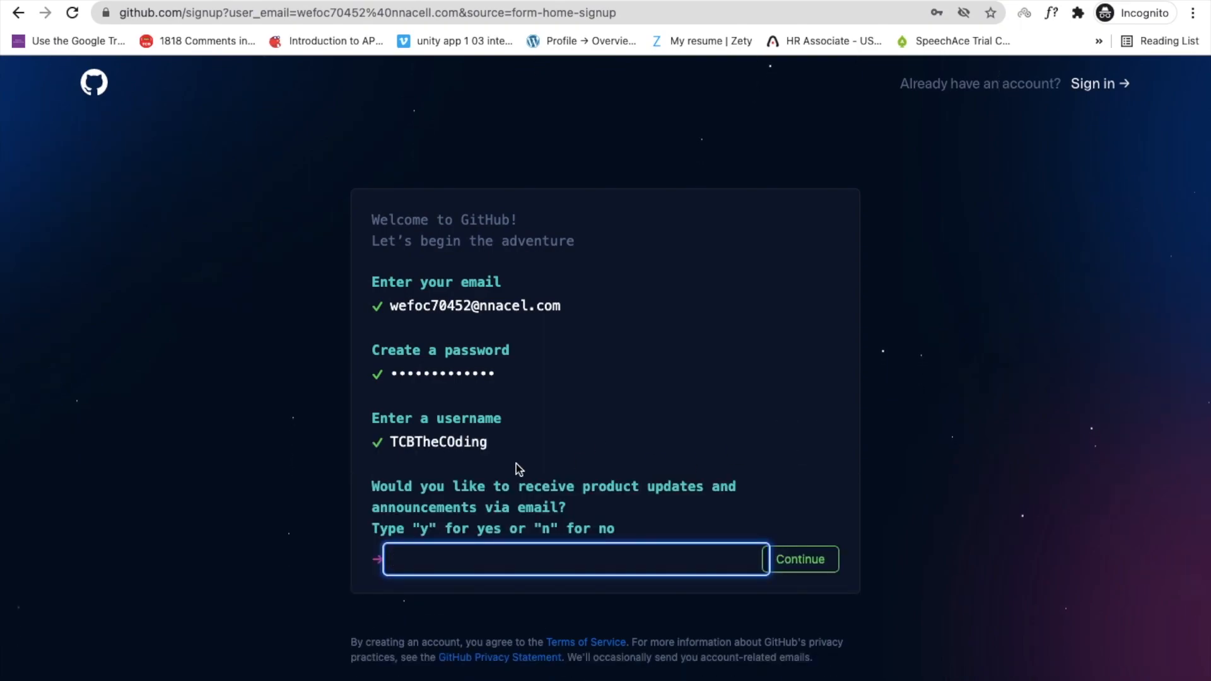
pyautogui.click(546, 562)
# Answer 'n' to product update emails and continue to account verification.
pyautogui.write('n')
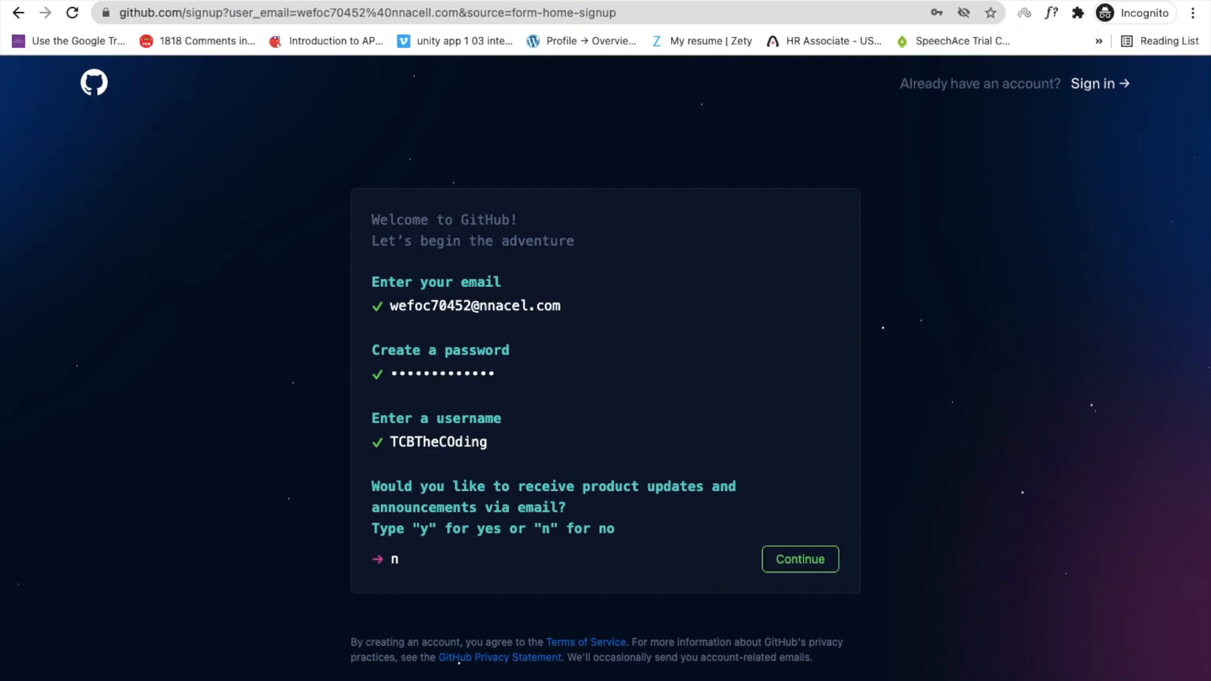
pyautogui.click(782, 559)
pyautogui.scroll(-1, 333, 408)
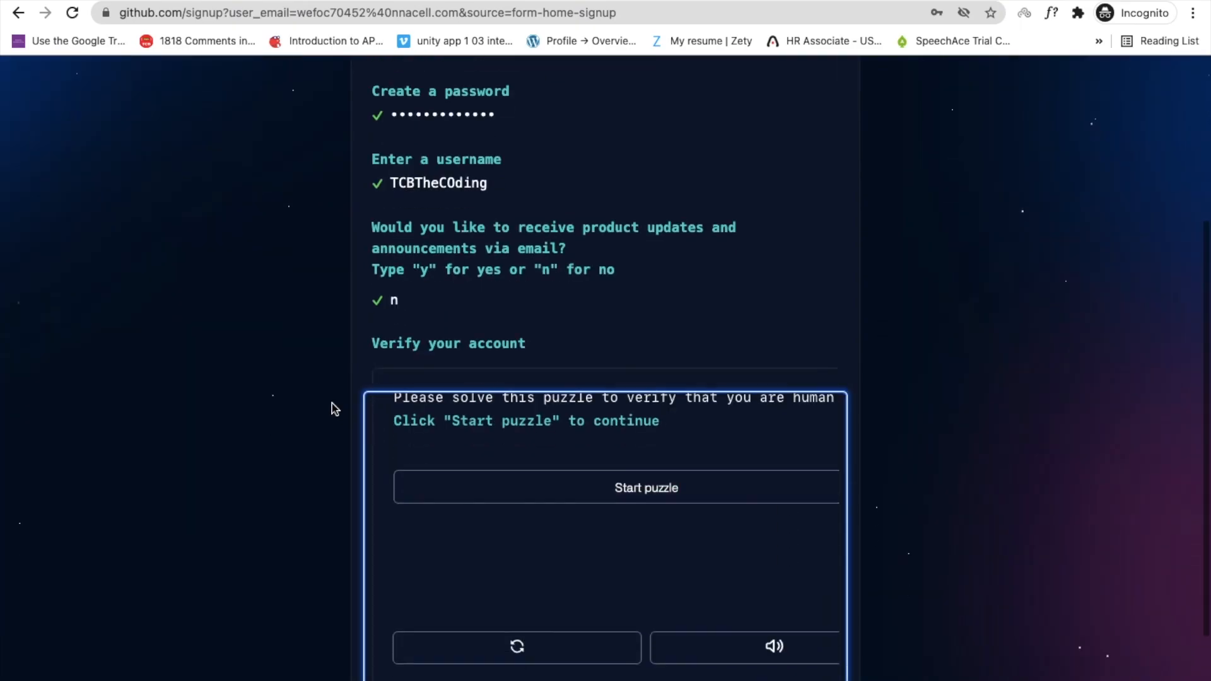
pyautogui.scroll(-1, 560, 459)
# Solve the verification puzzle by picking the spiral galaxy images, then create the account.
pyautogui.click(622, 475)
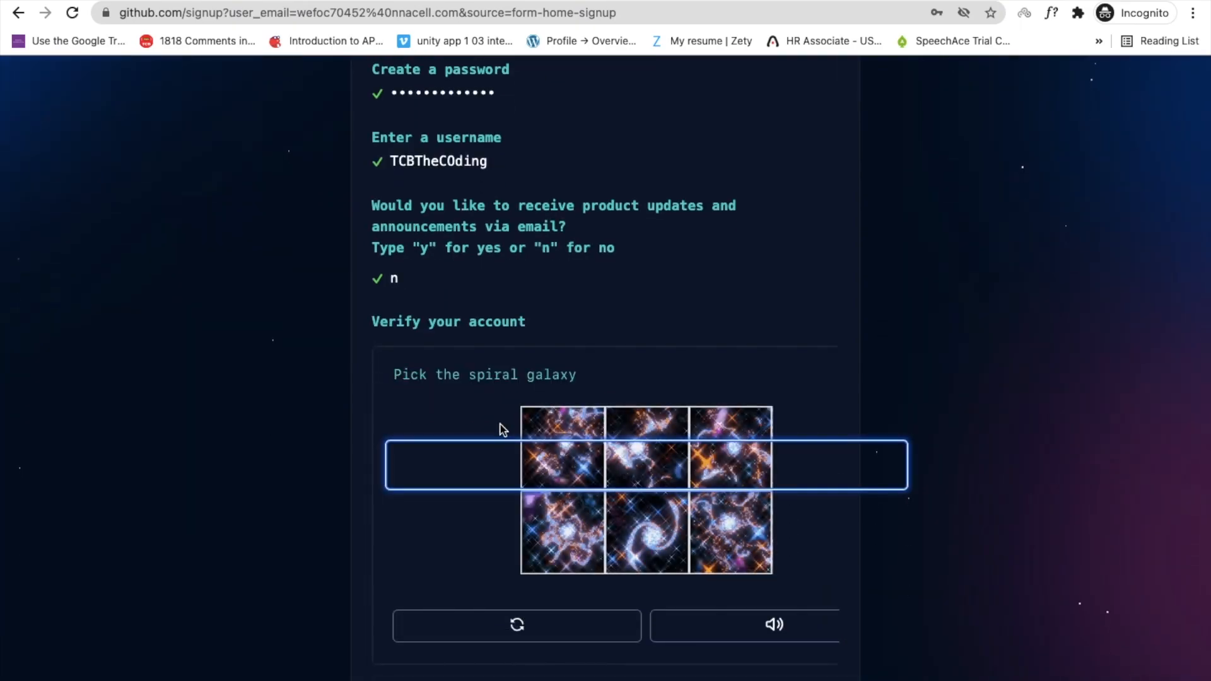
pyautogui.scroll(-1, 497, 427)
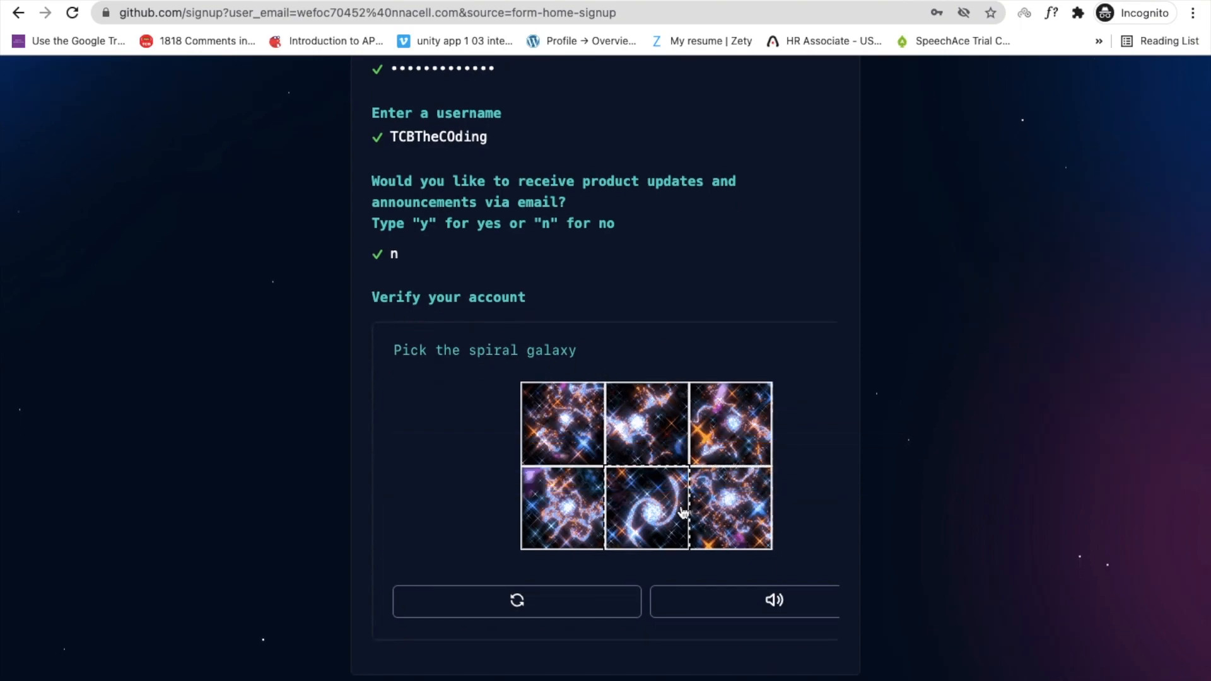
pyautogui.click(637, 511)
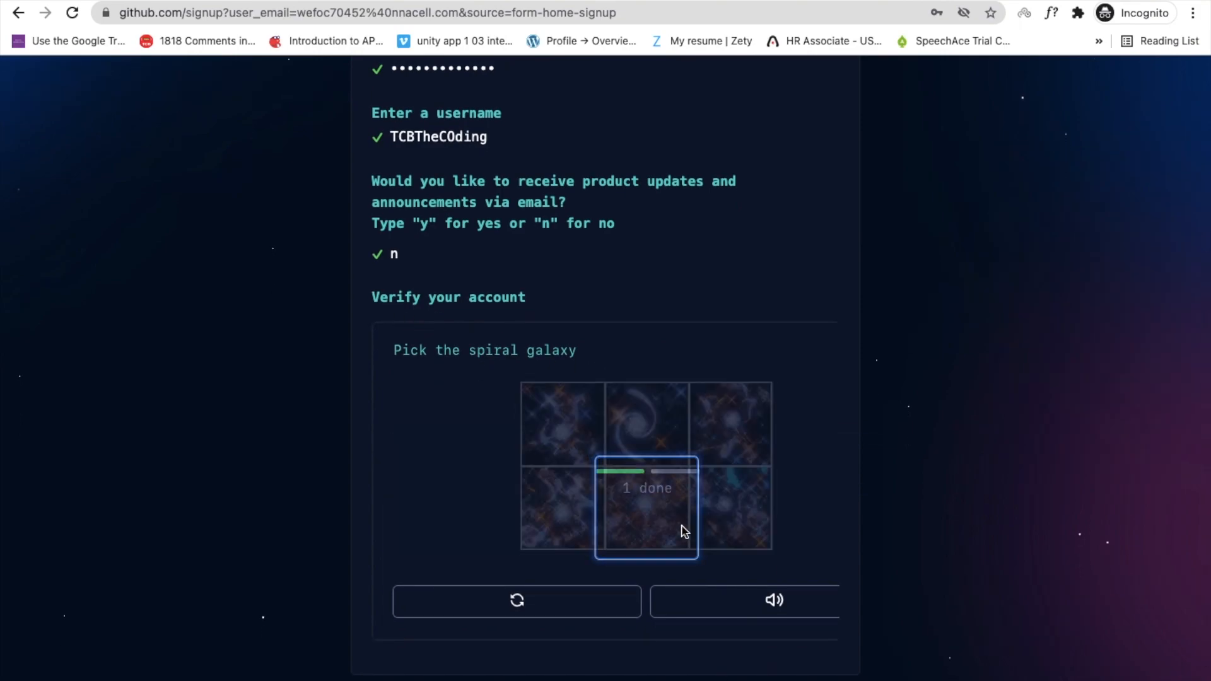
pyautogui.click(646, 431)
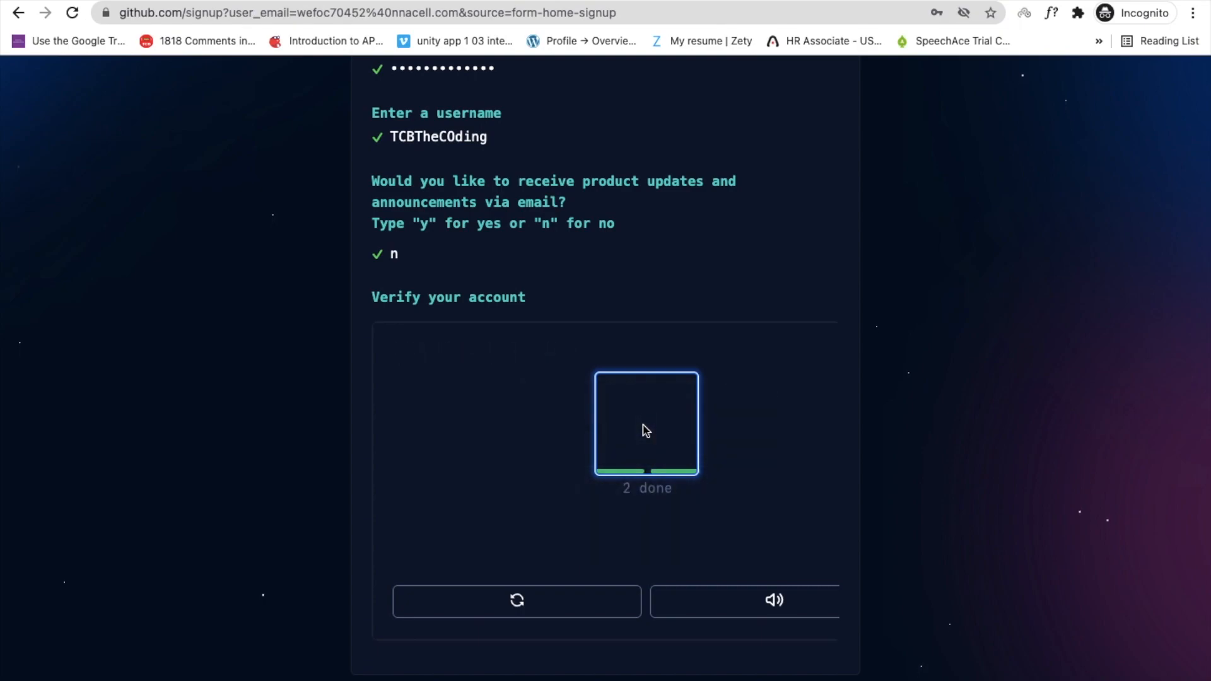
pyautogui.scroll(-1, 645, 516)
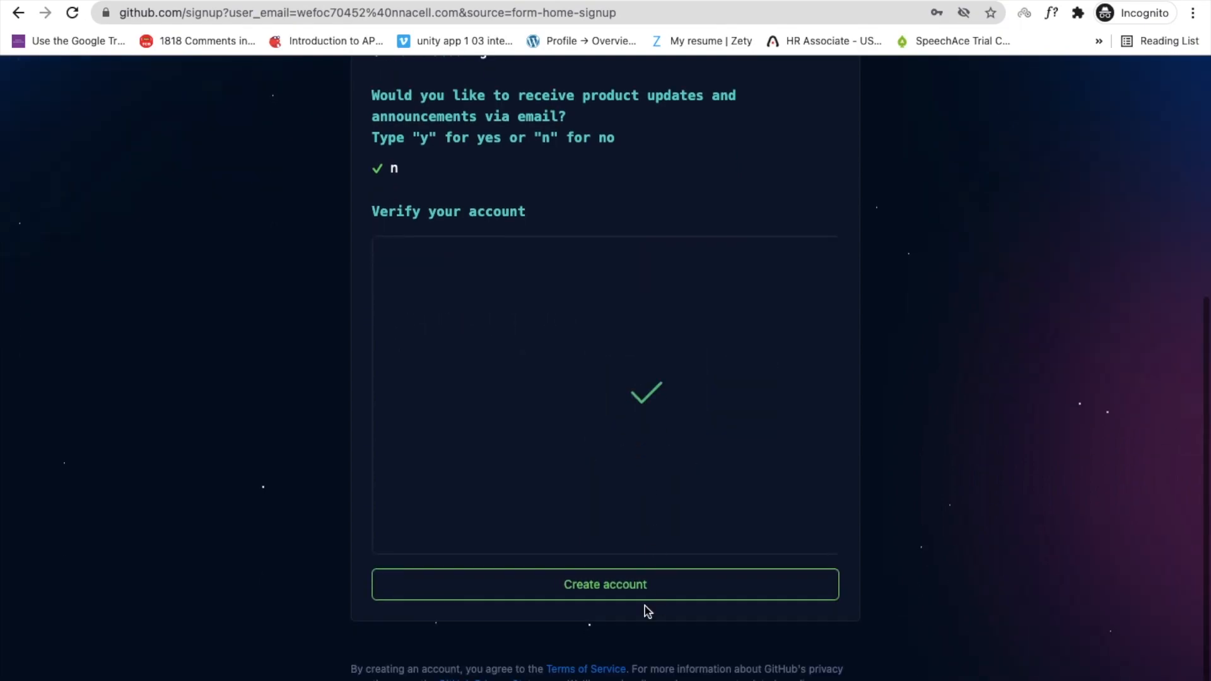
pyautogui.click(611, 589)
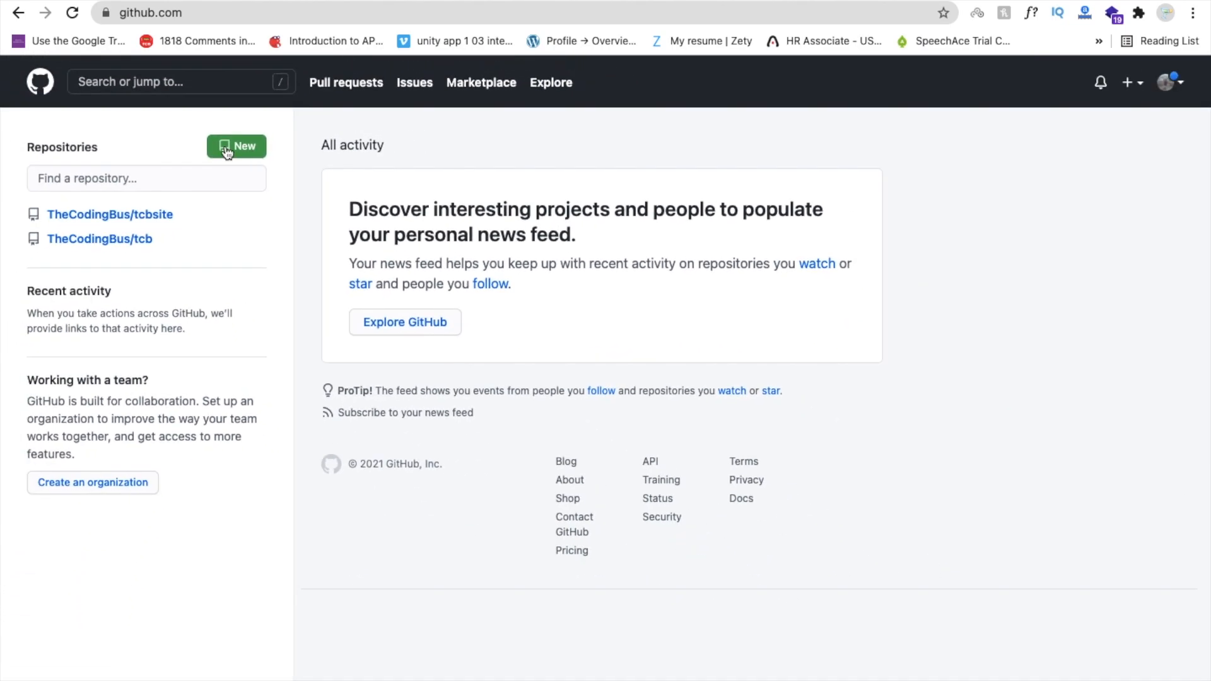
# Make a new repository named TheCodingBus, keep it Public, and create it.
pyautogui.click(225, 150)
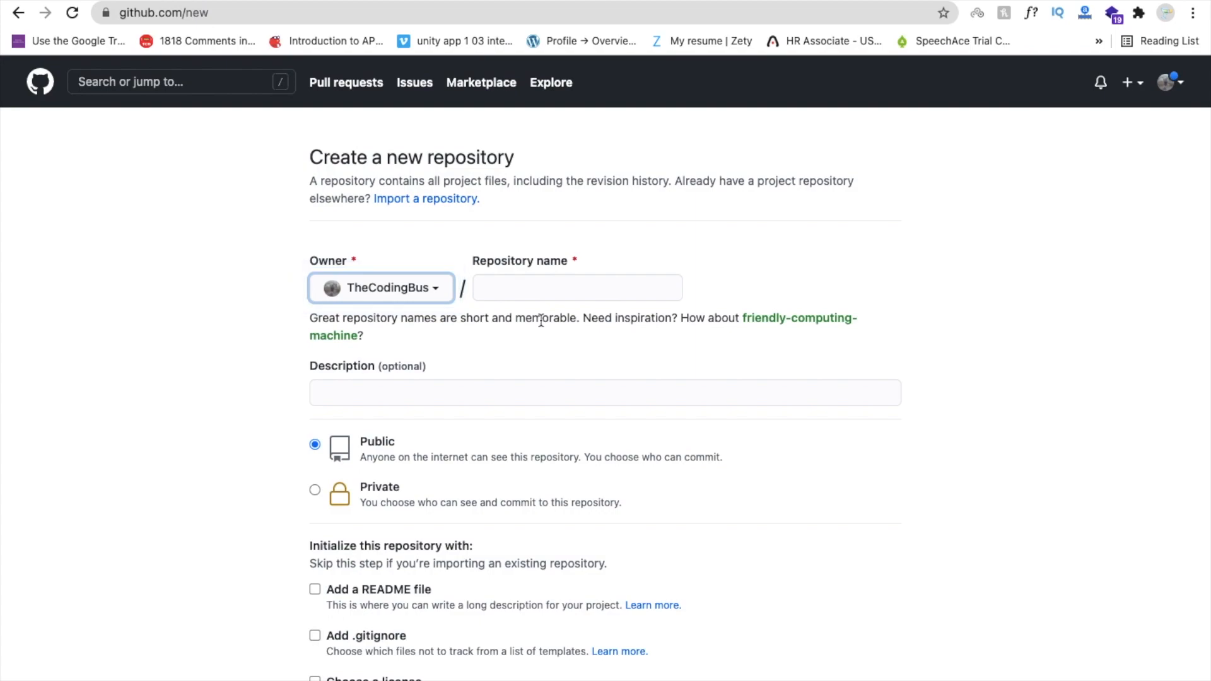
pyautogui.click(527, 292)
pyautogui.write('TheCod')
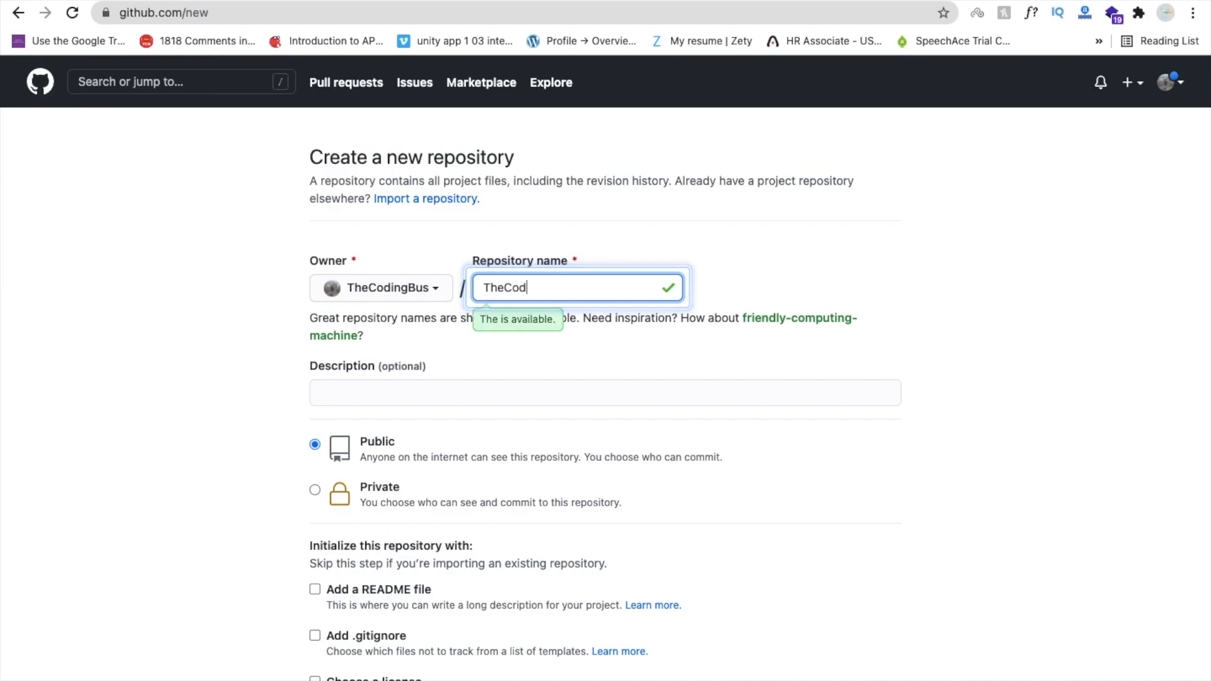
pyautogui.write('ingBus')
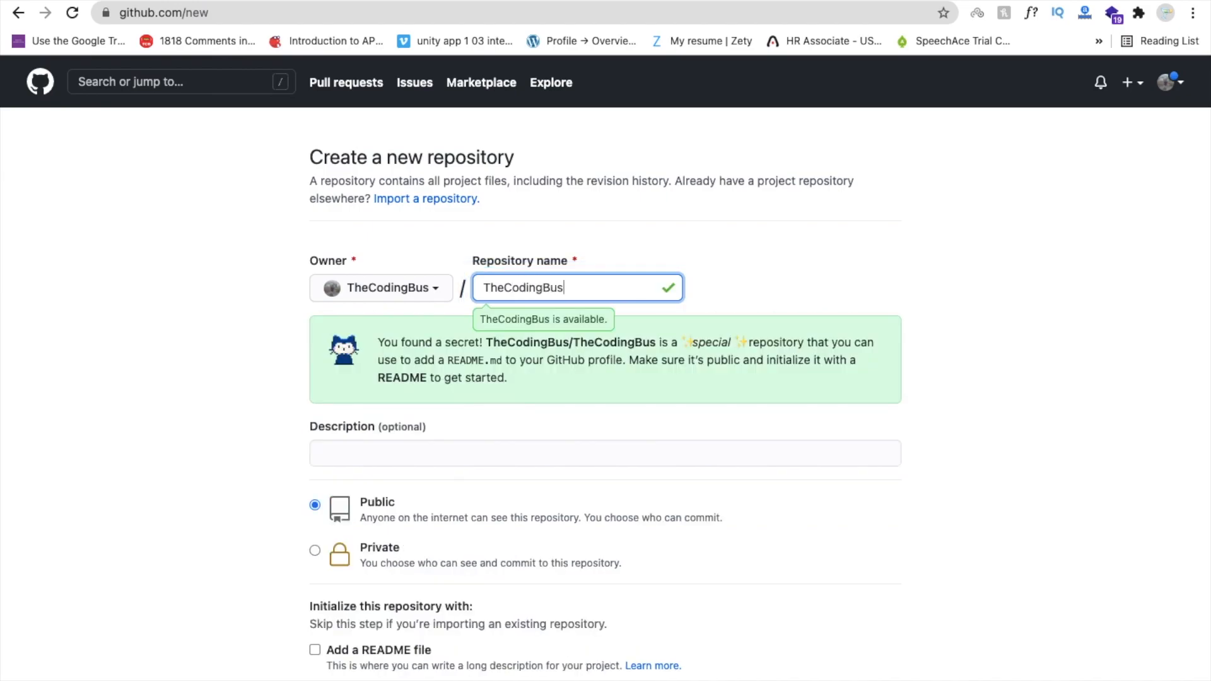
pyautogui.scroll(-1, 521, 415)
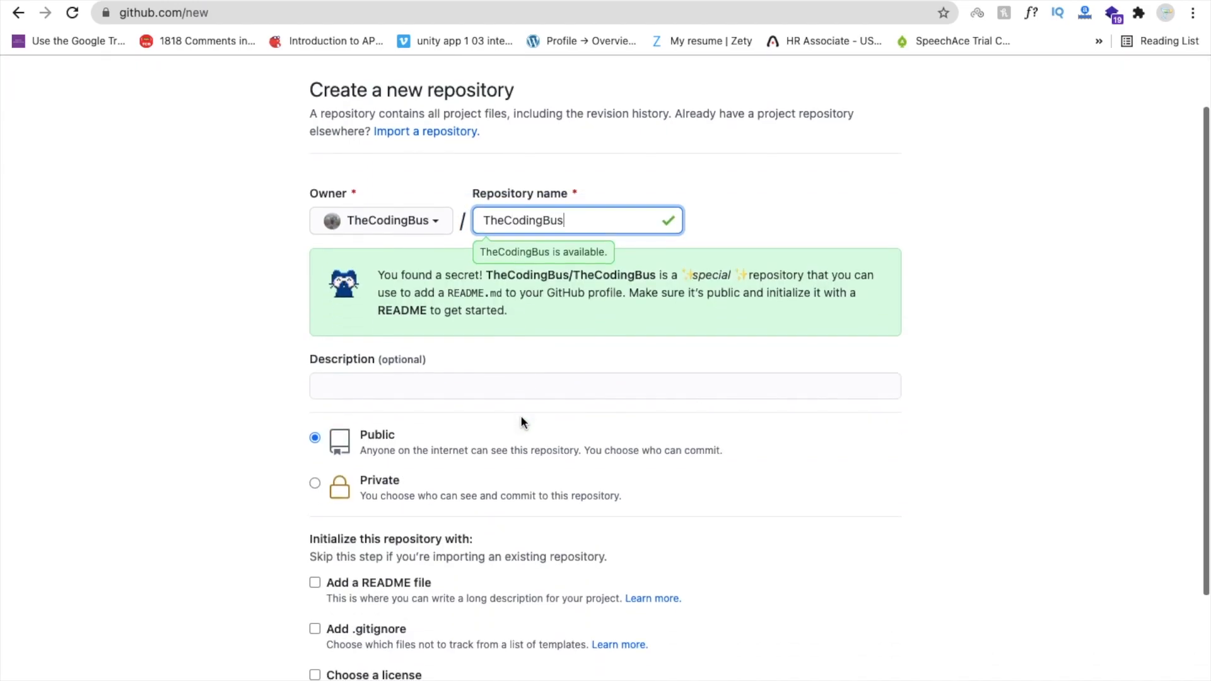
pyautogui.scroll(-3, 492, 375)
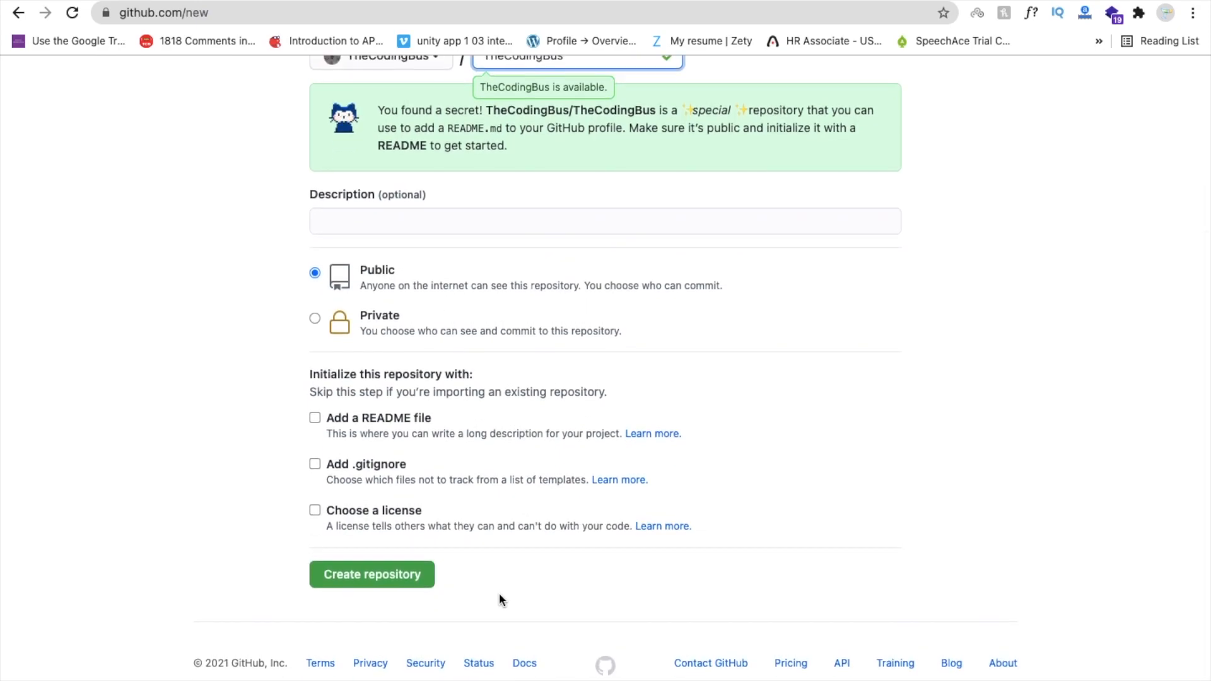
pyautogui.click(364, 579)
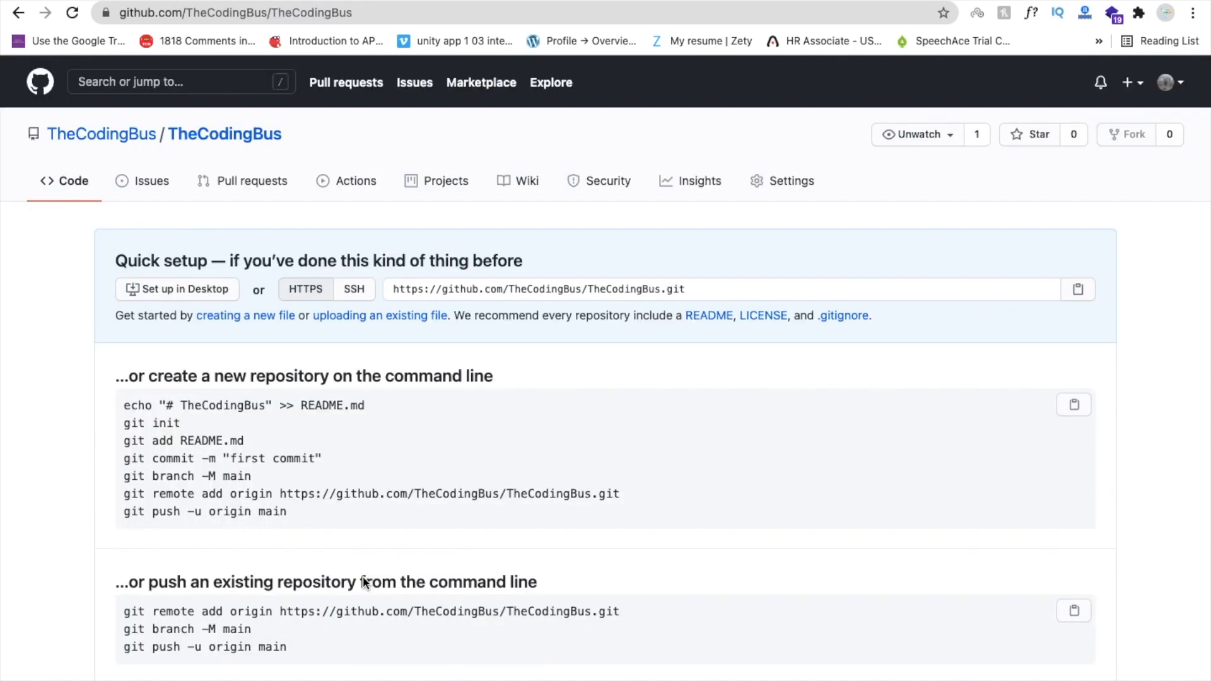
# Scroll through the TheCodingBus Quick setup git commands.
pyautogui.scroll(-2, 362, 577)
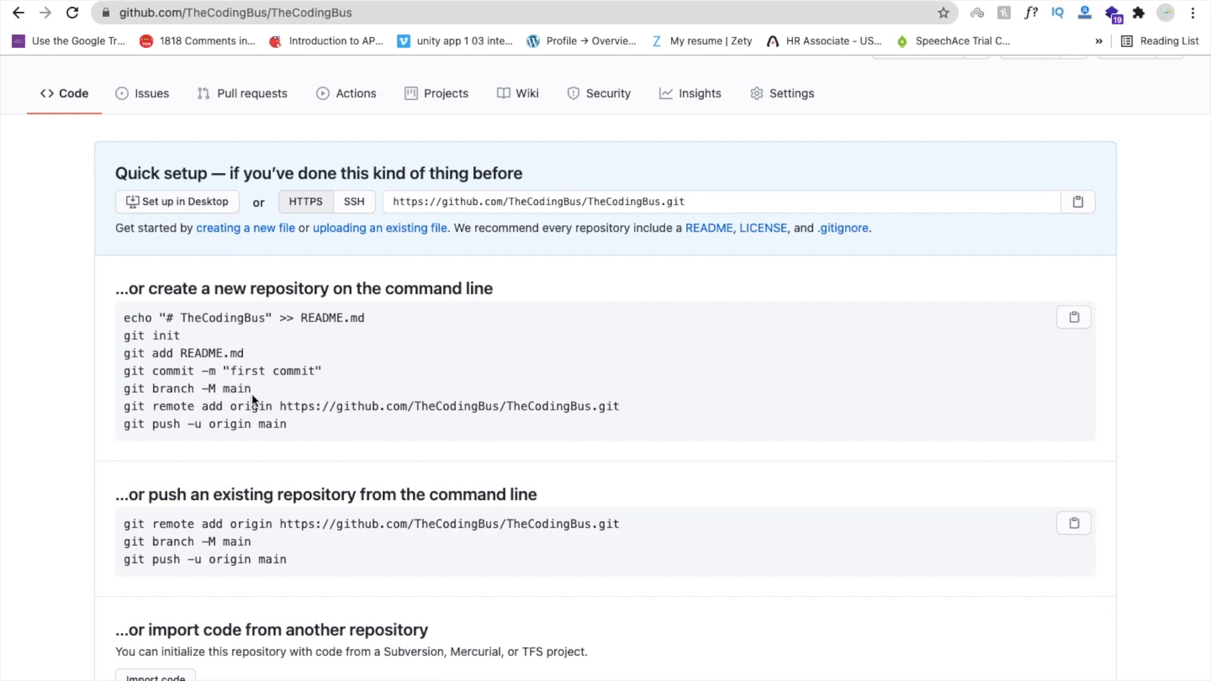
# Search 'github download' in a new tab and download GitHub Desktop for macOS from desktop.github.com.
pyautogui.press('super+t')
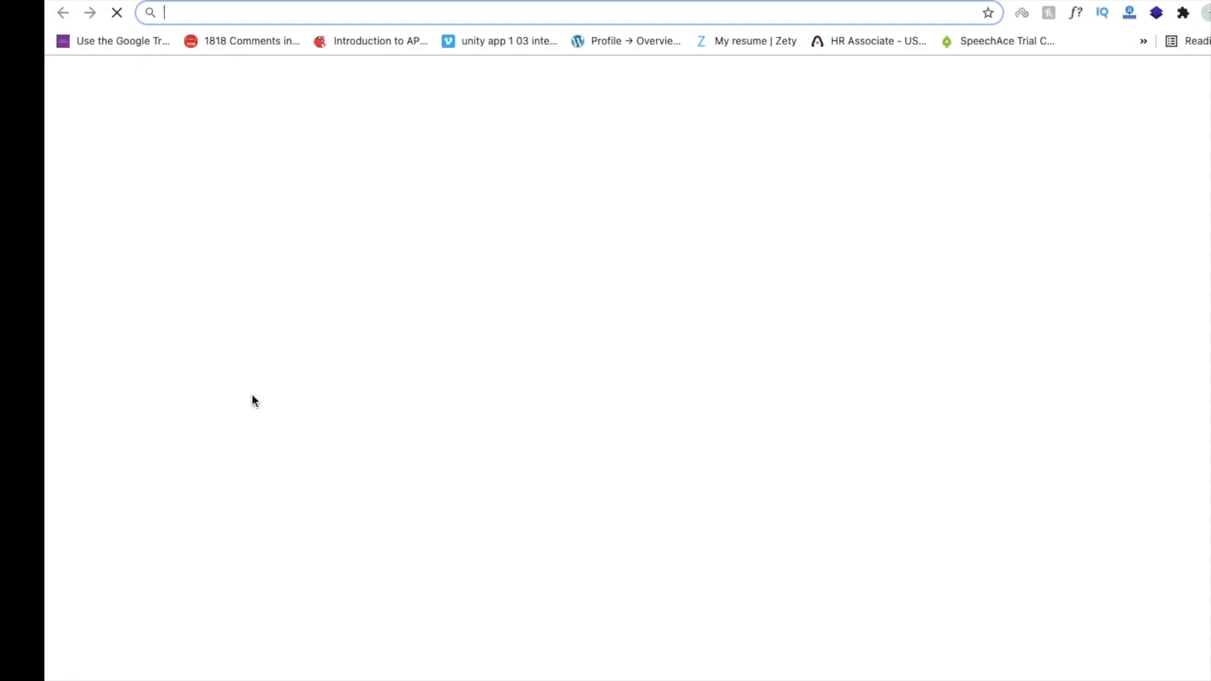
pyautogui.write('github dow')
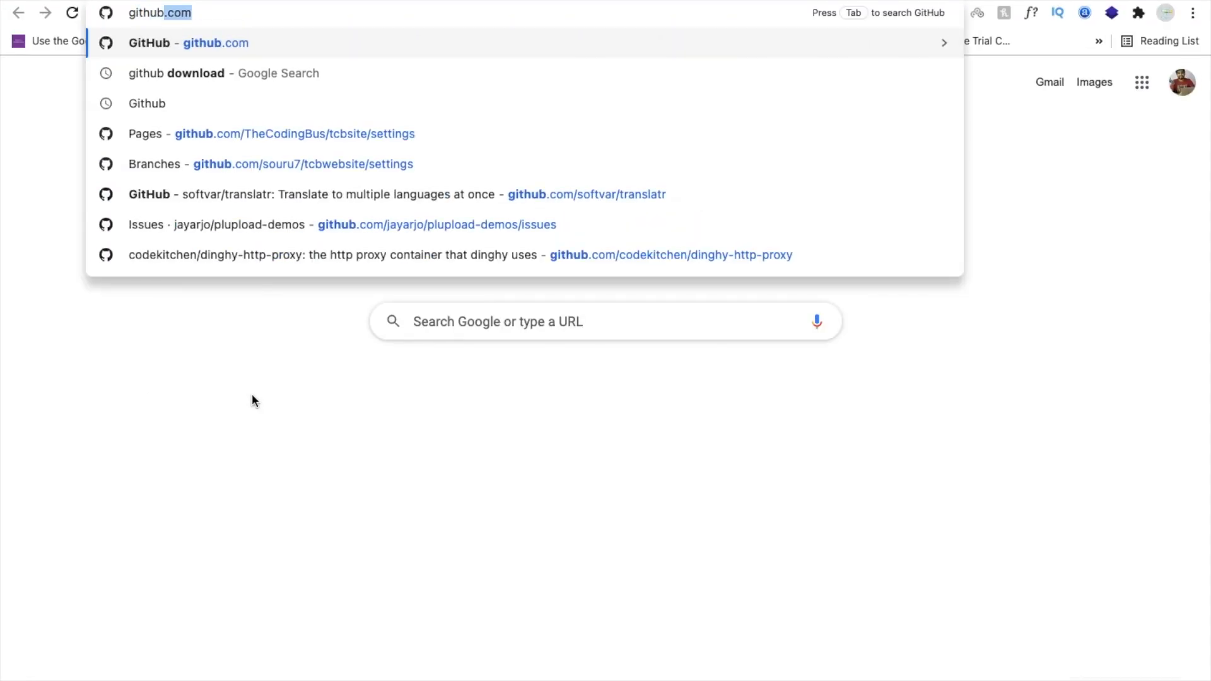
pyautogui.press('Return')
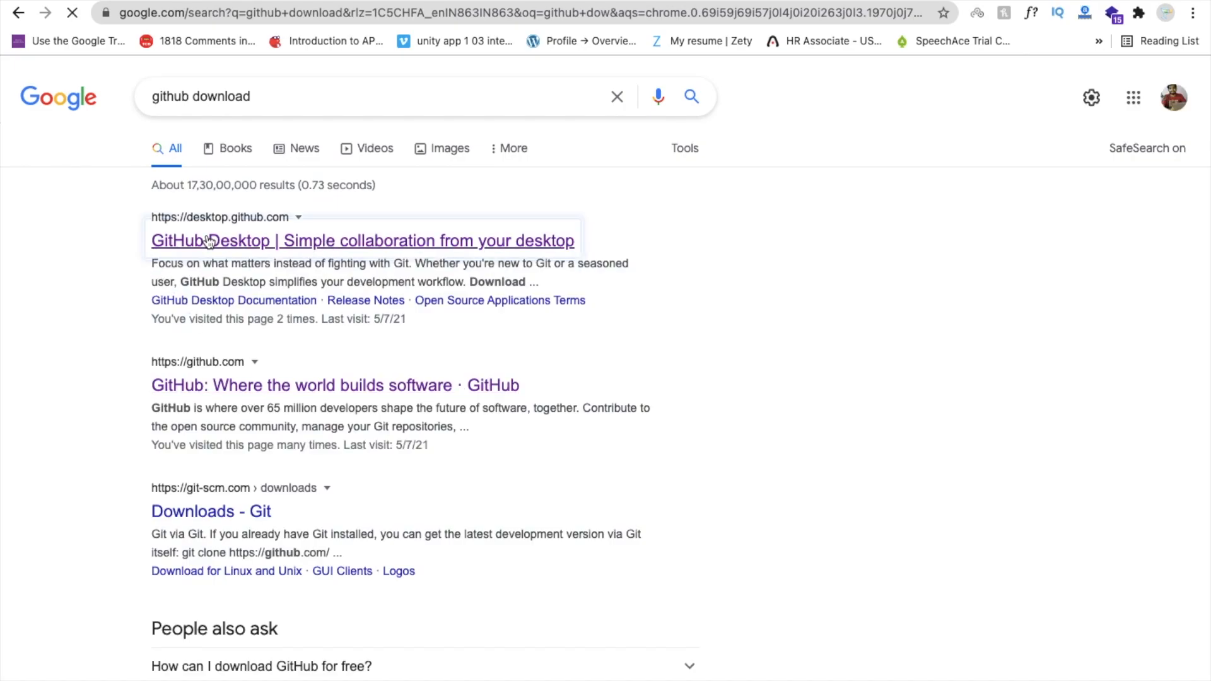
pyautogui.click(209, 242)
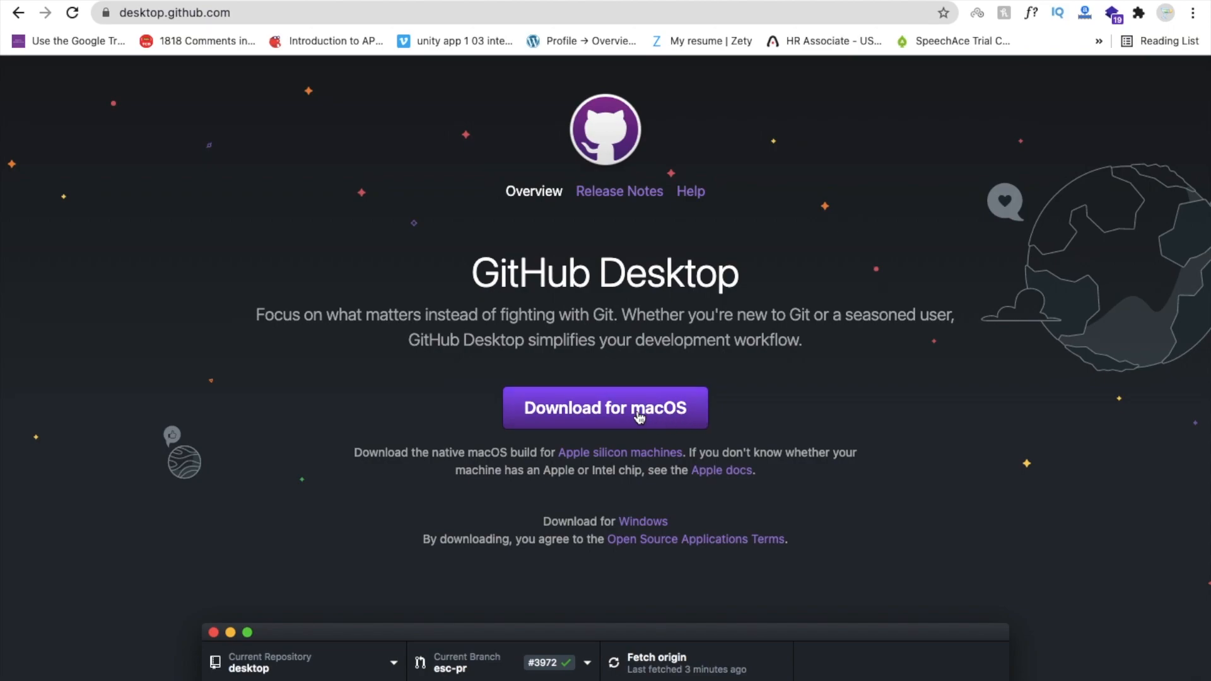
pyautogui.click(596, 421)
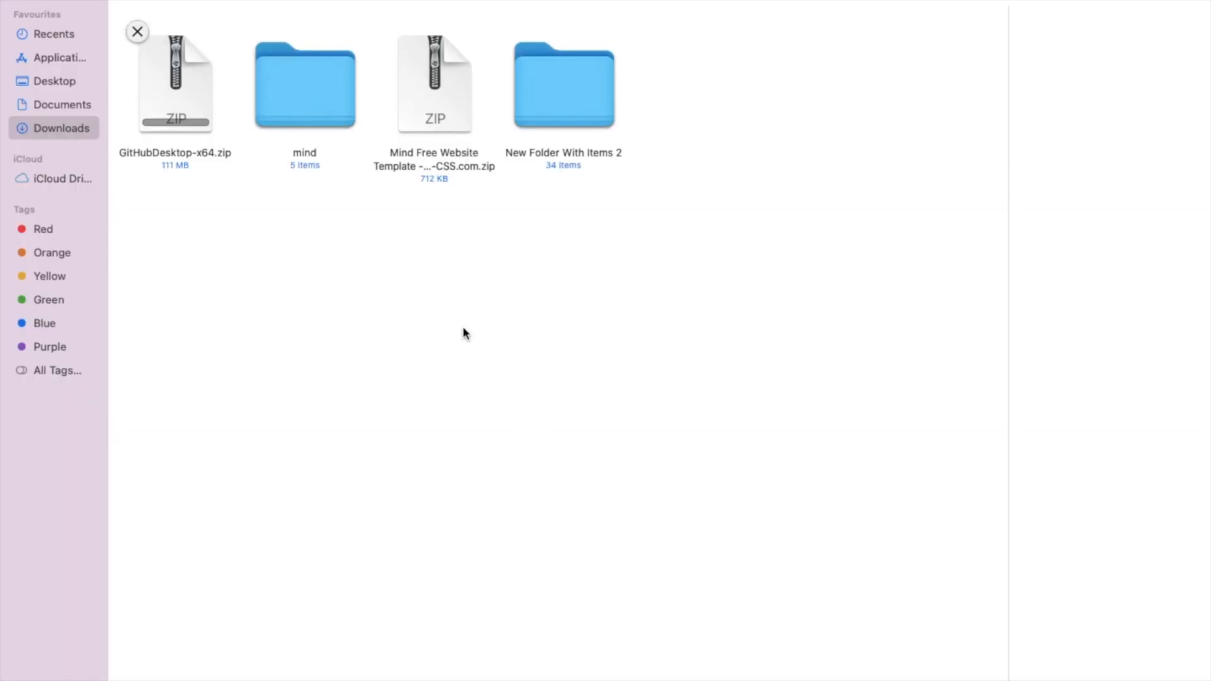
# Unzip the downloaded GitHubDesktop-x64.zip archive in Finder to launch GitHub Desktop.
pyautogui.doubleClick(178, 96)
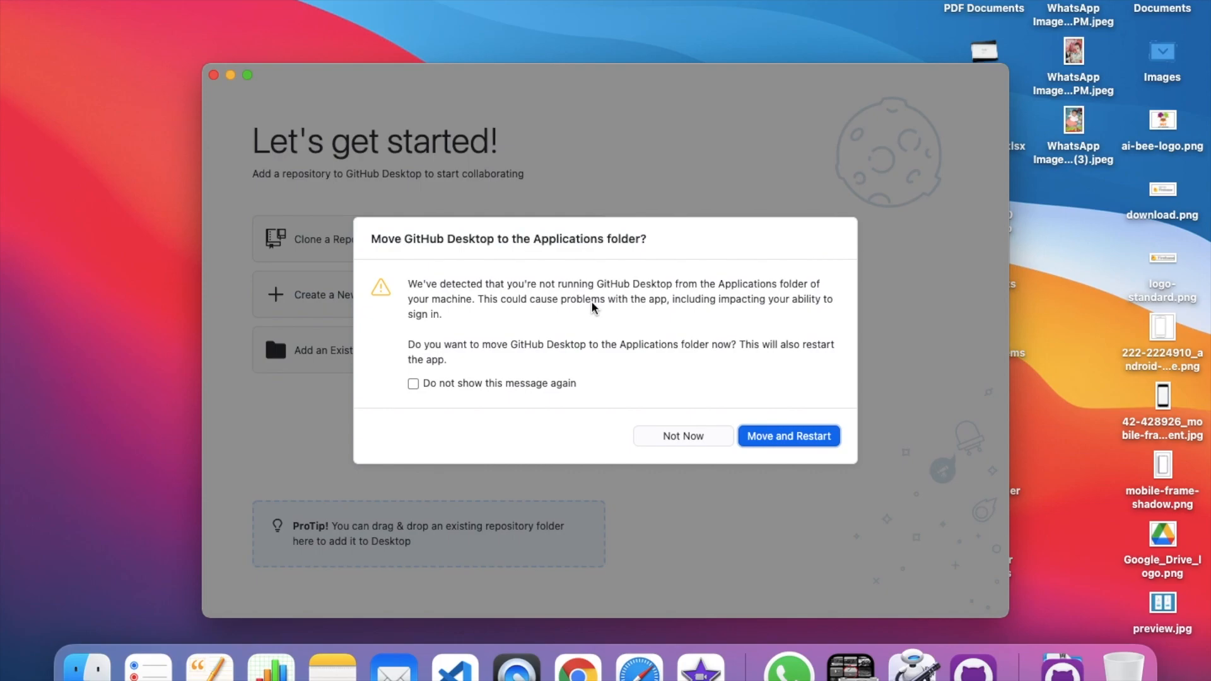
# Move GitHub Desktop to Applications, restart it, and choose Clone a Repository from the Internet.
pyautogui.click(788, 438)
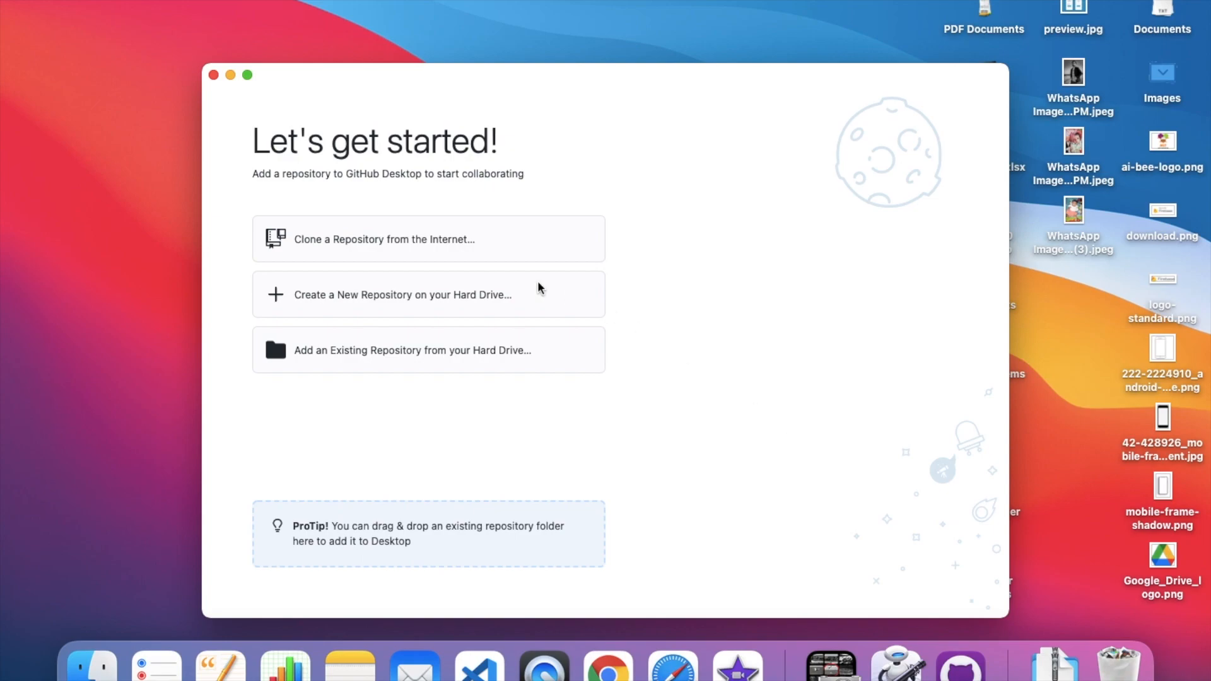
pyautogui.click(347, 244)
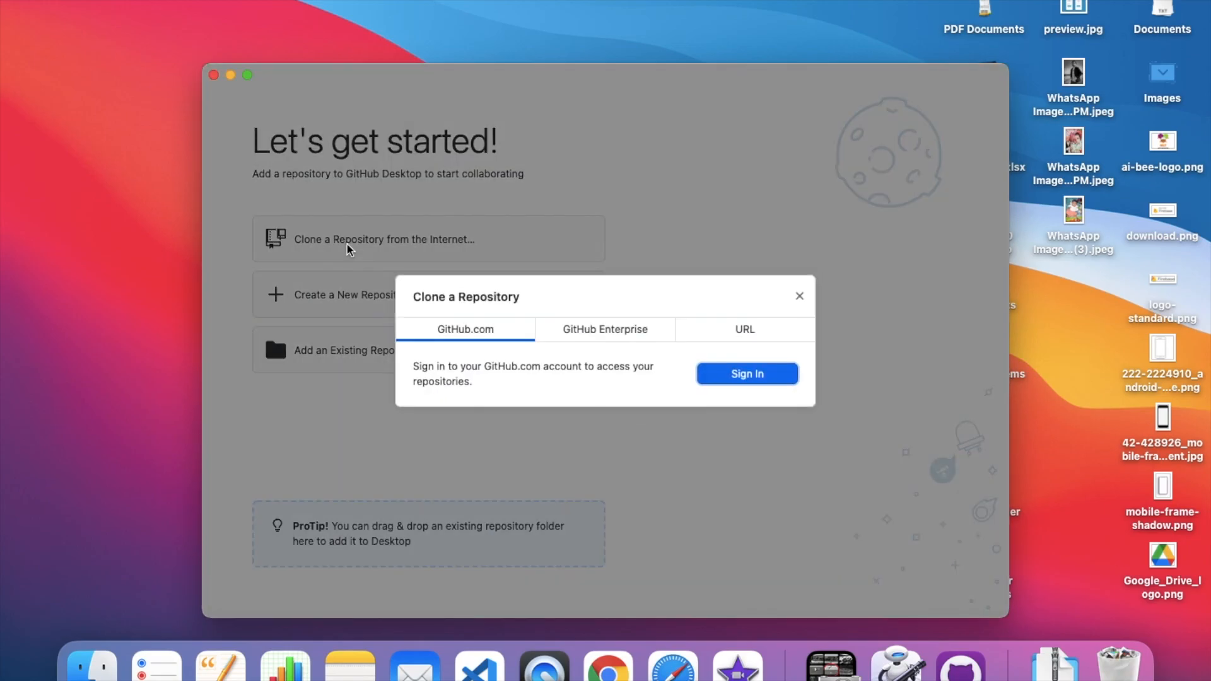
# Sign in to GitHub.com via the browser and return the authorization to GitHub Desktop.
pyautogui.click(751, 376)
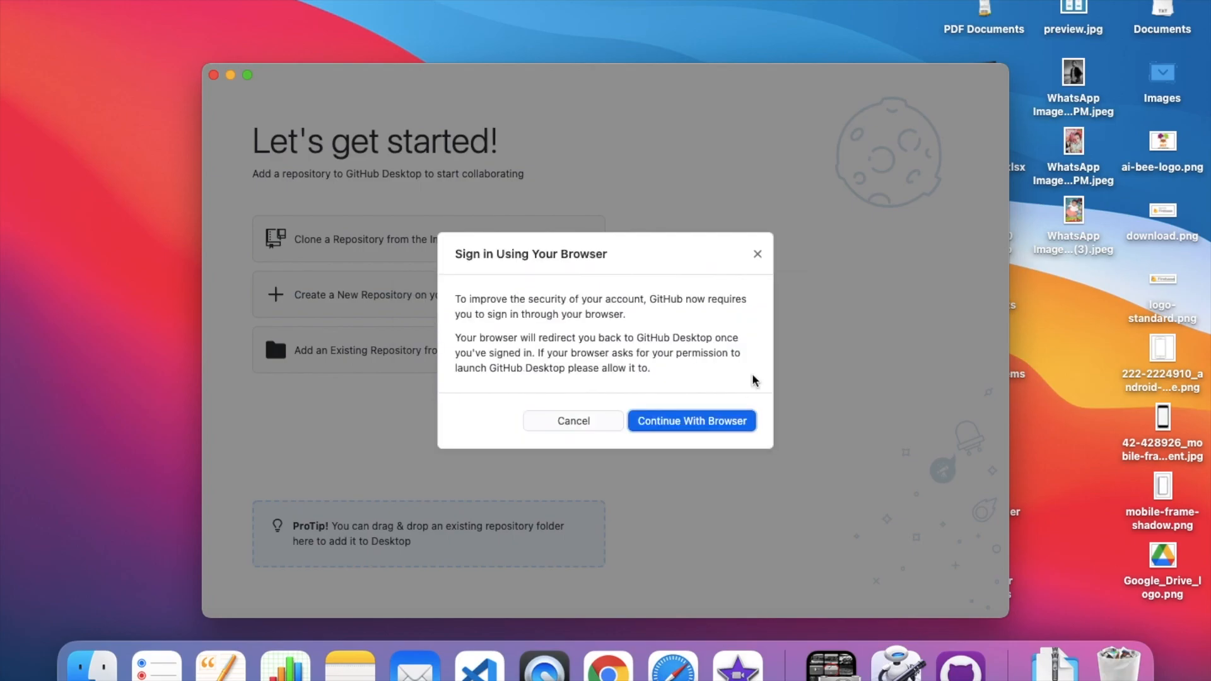
pyautogui.click(692, 426)
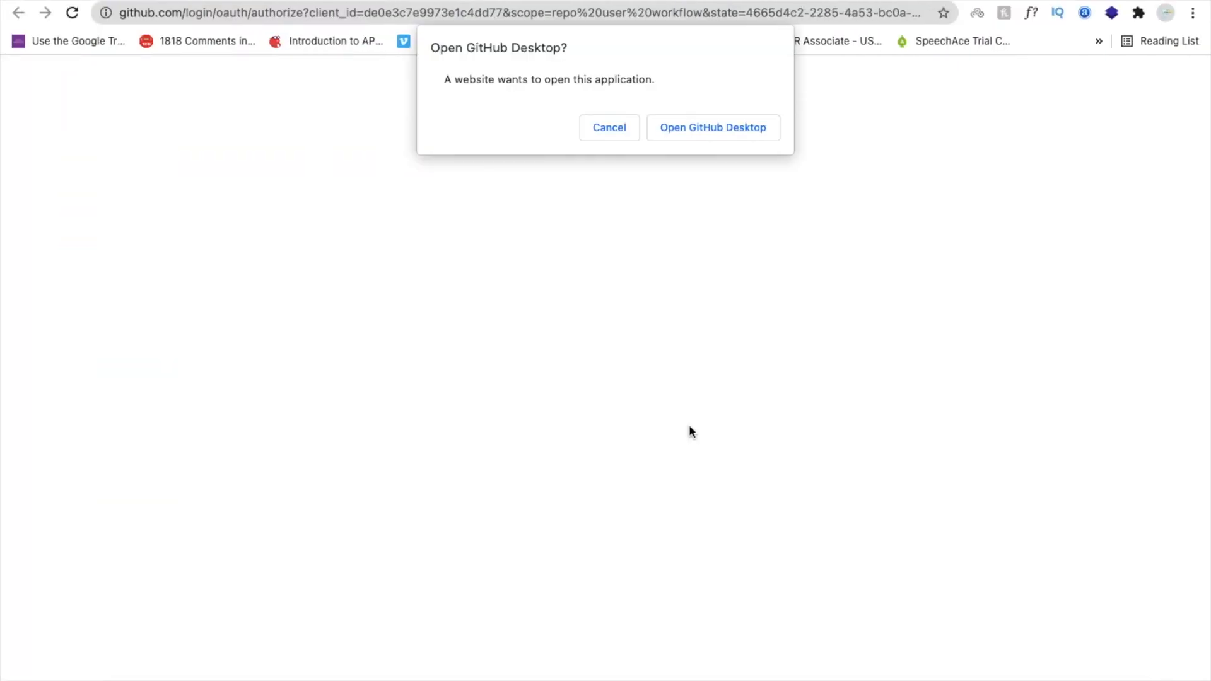
pyautogui.click(707, 127)
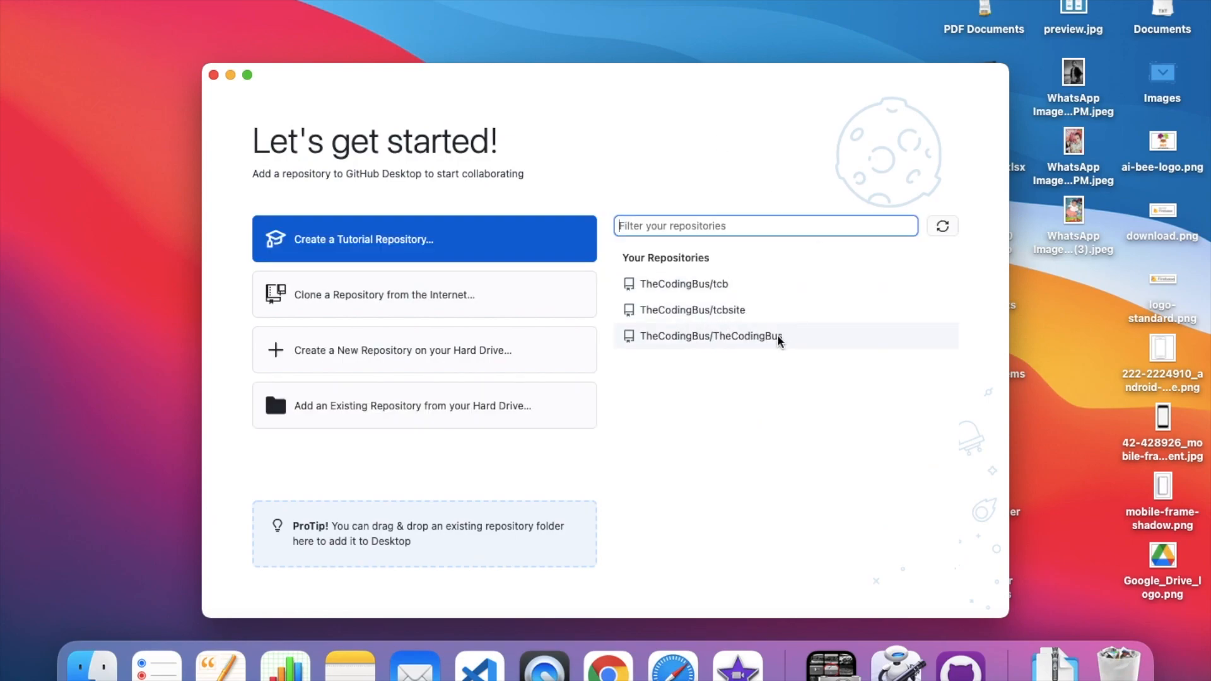
# Clone TheCodingBus/TheCodingBus into Documents/GitHub/TheCodingBus using the default local path.
pyautogui.click(695, 339)
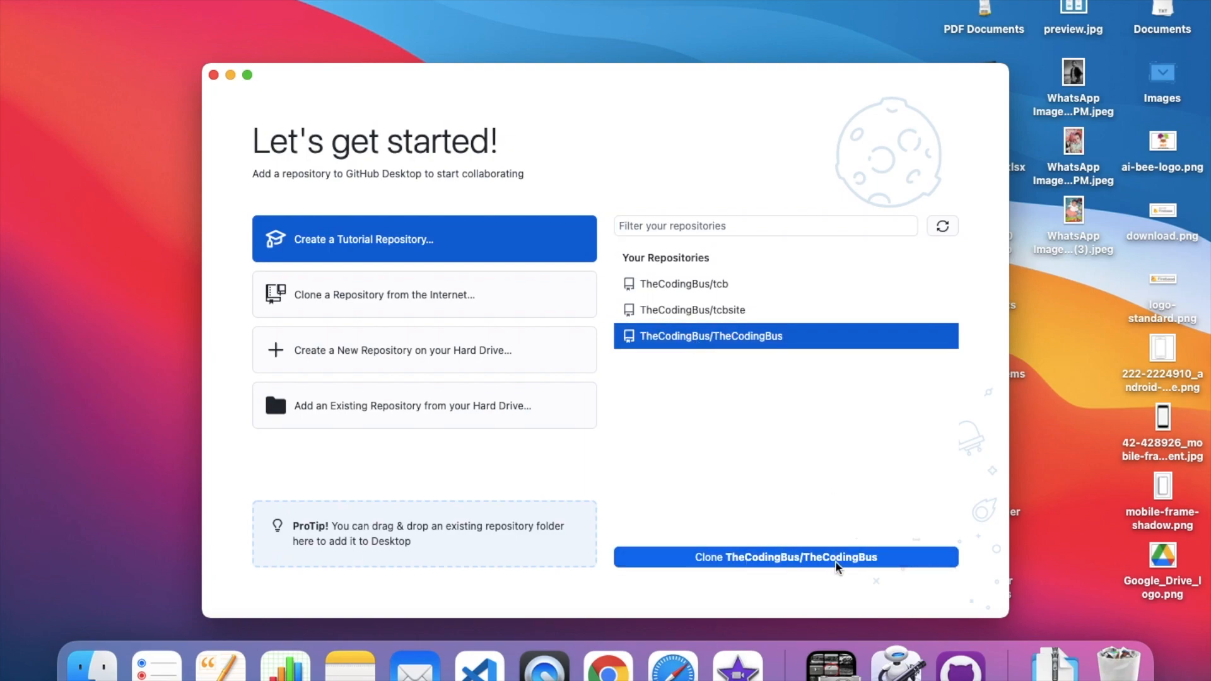
pyautogui.click(863, 563)
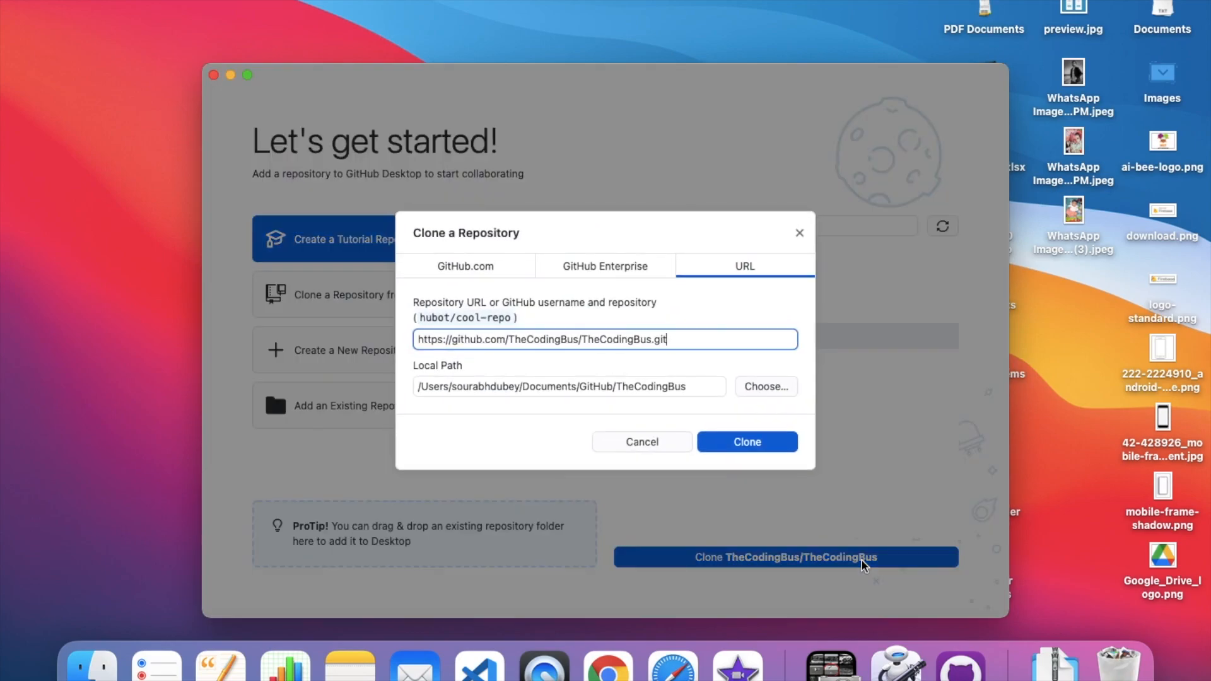
pyautogui.click(744, 442)
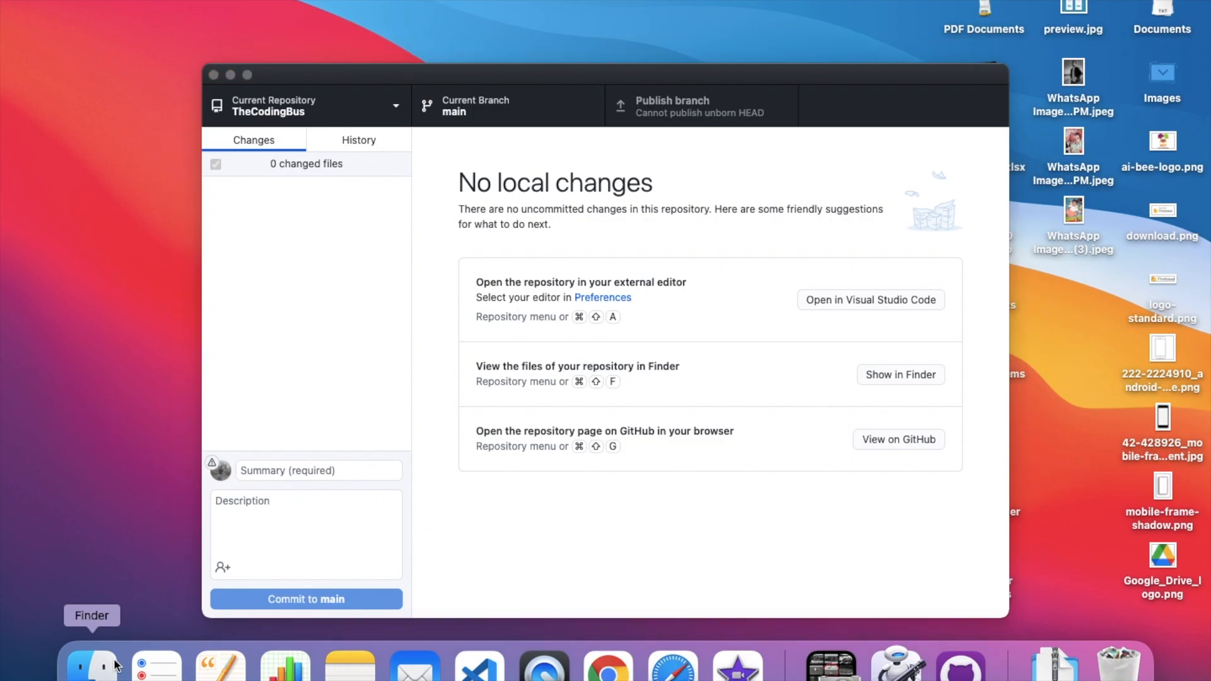
pyautogui.click(92, 666)
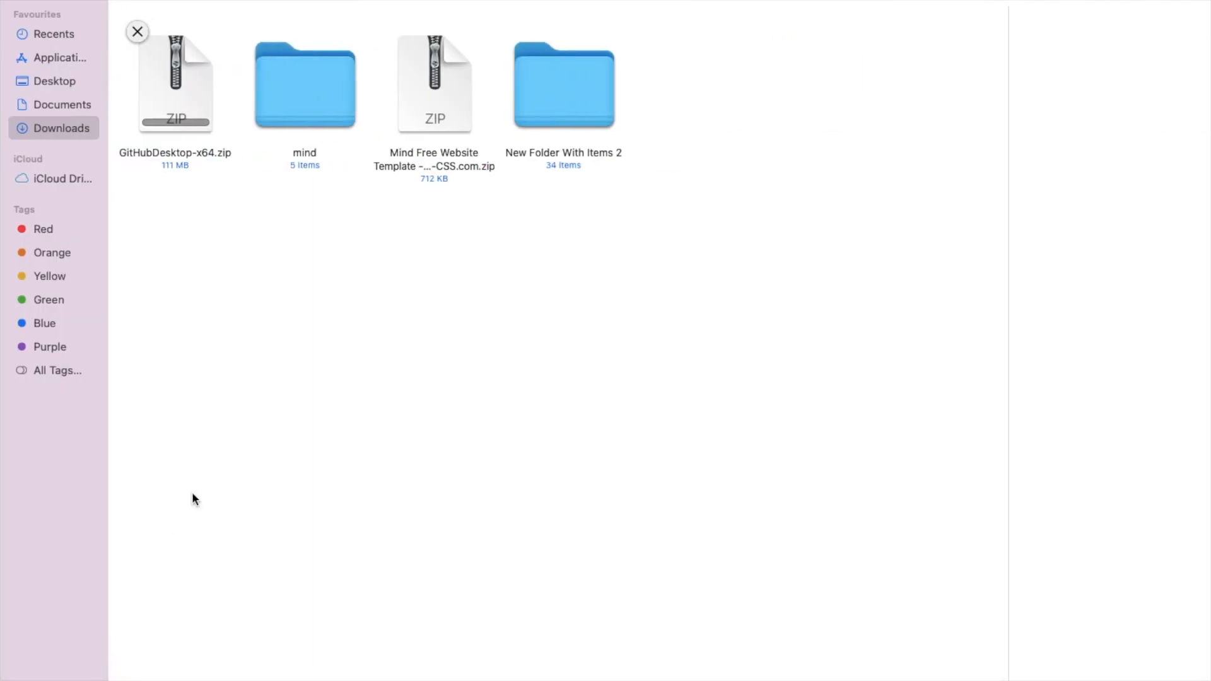
# Browse Documents > Github > TheCodingBus to check the clone, then go back to Documents.
pyautogui.click(73, 104)
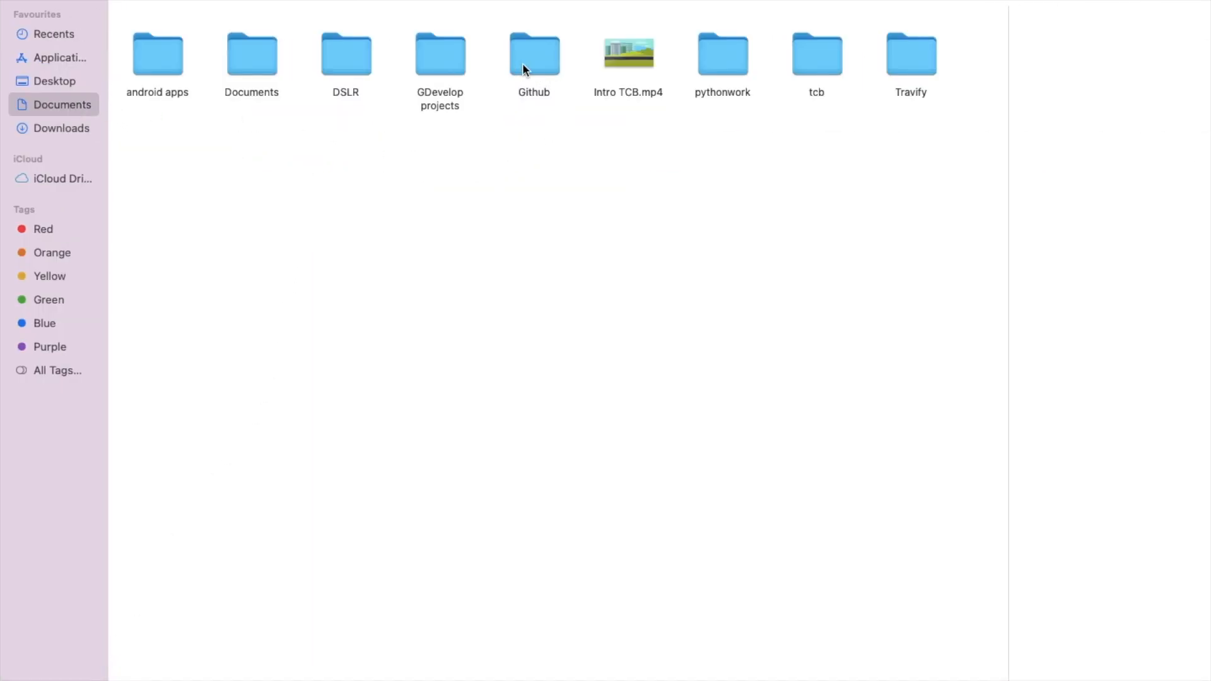
pyautogui.doubleClick(538, 56)
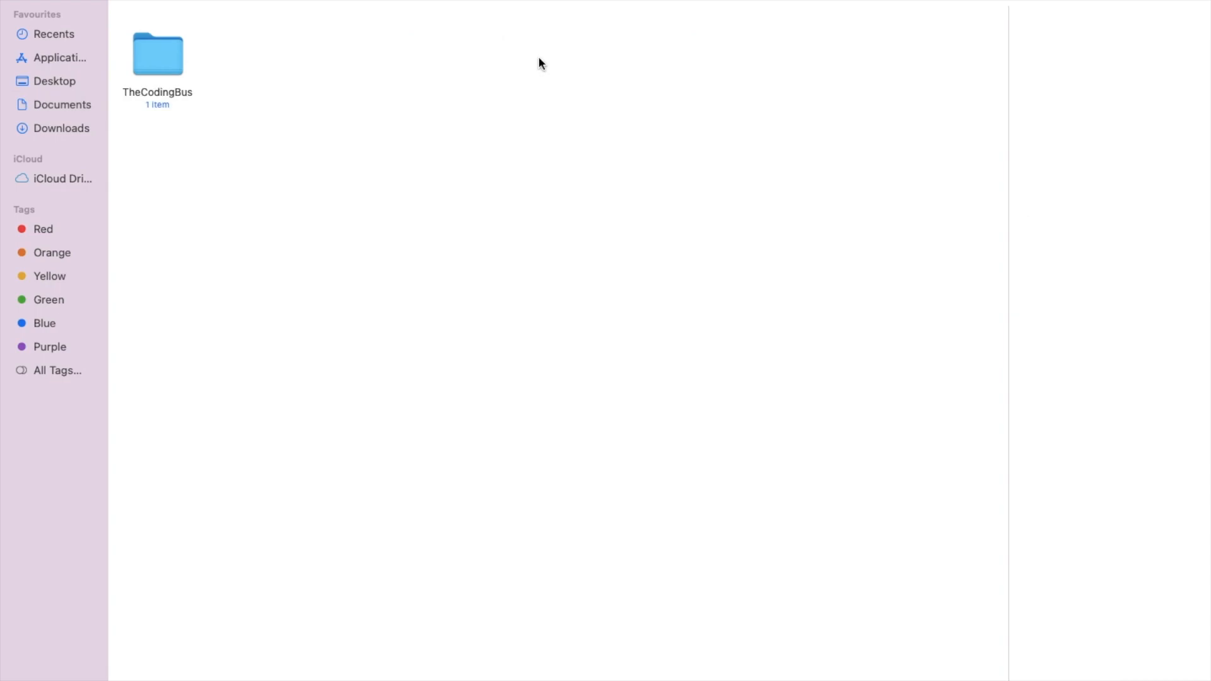
pyautogui.doubleClick(157, 35)
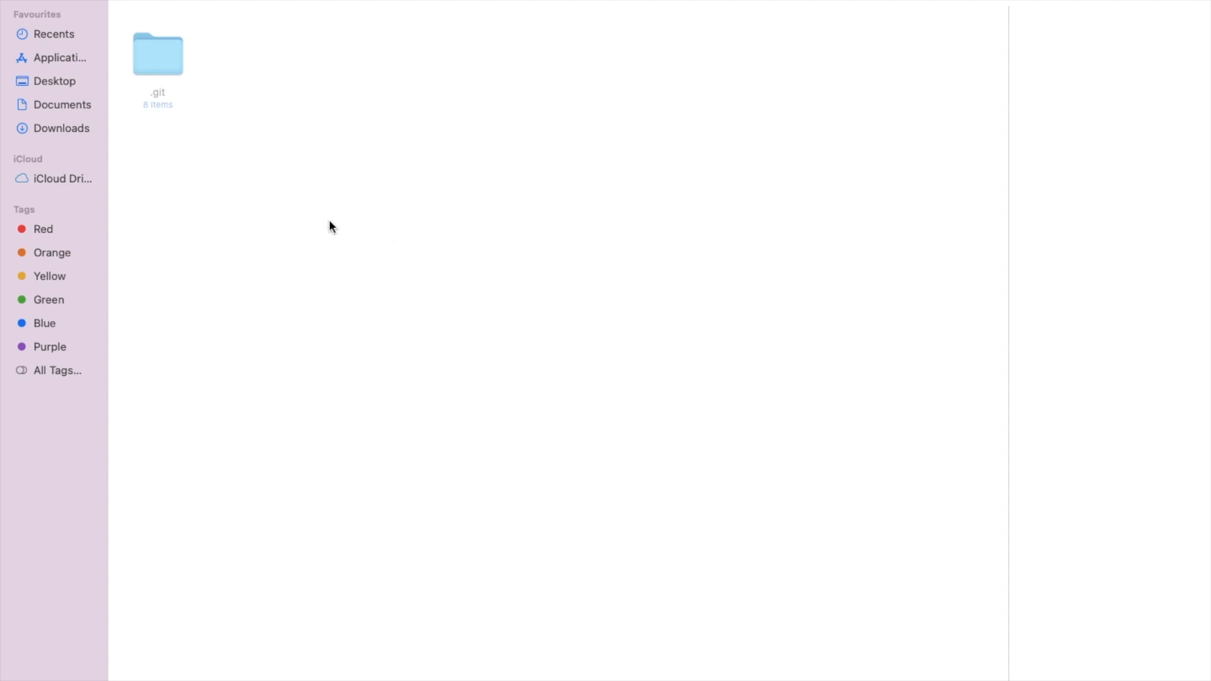
pyautogui.click(69, 107)
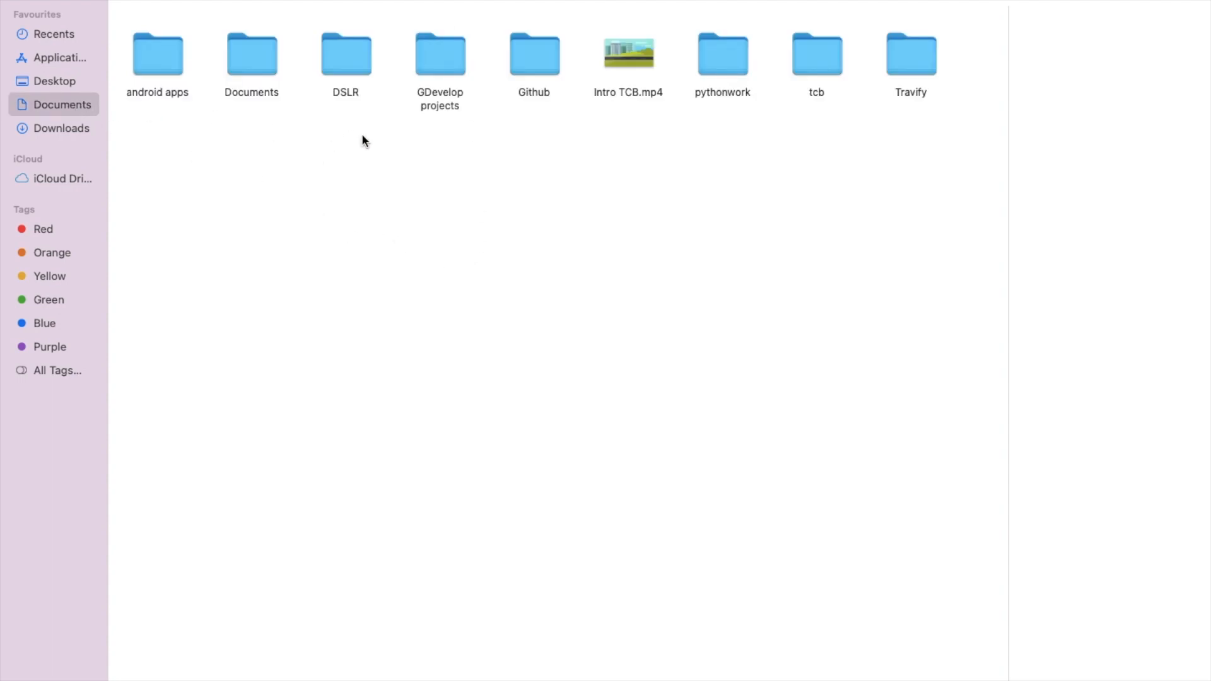
# Preview the mind template's index.html from Downloads in Chrome and check its 'The Coding Bus' heading.
pyautogui.click(79, 128)
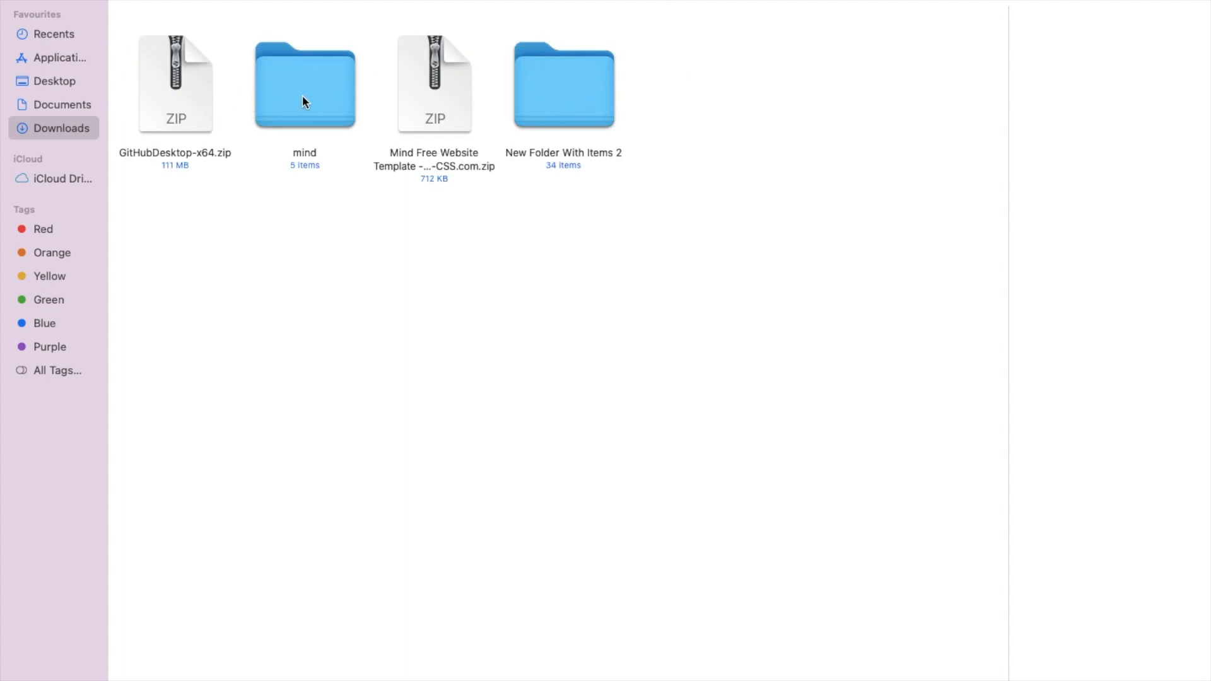
pyautogui.doubleClick(302, 101)
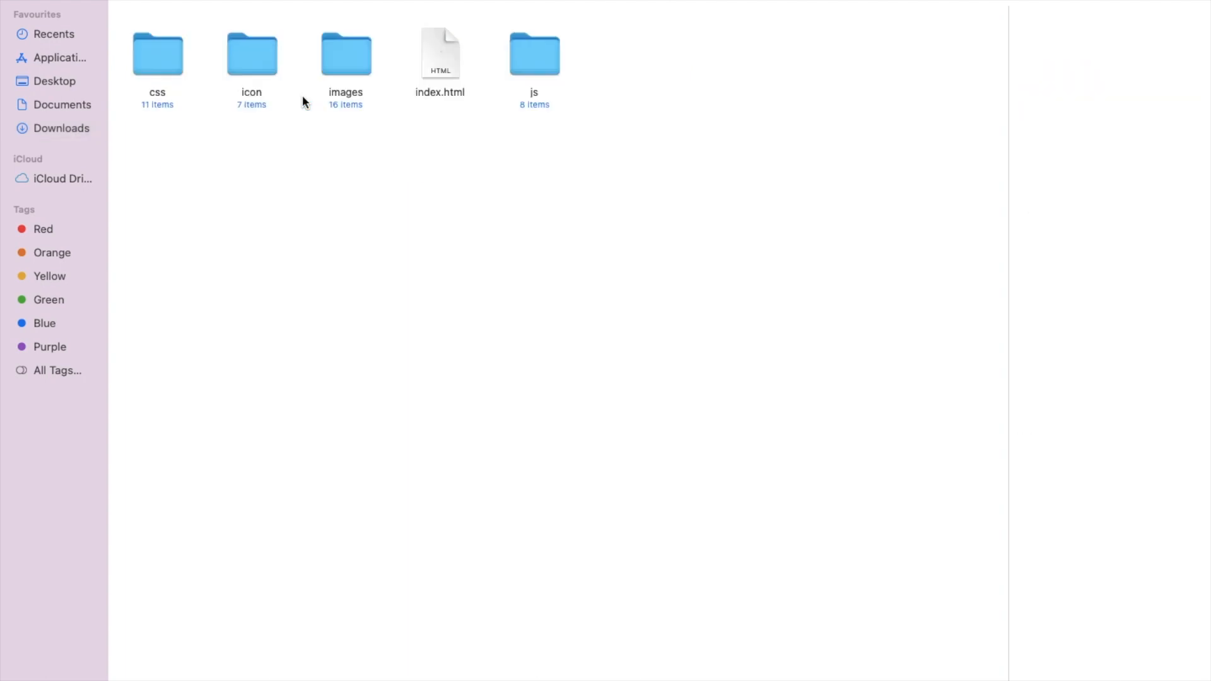
pyautogui.doubleClick(431, 58)
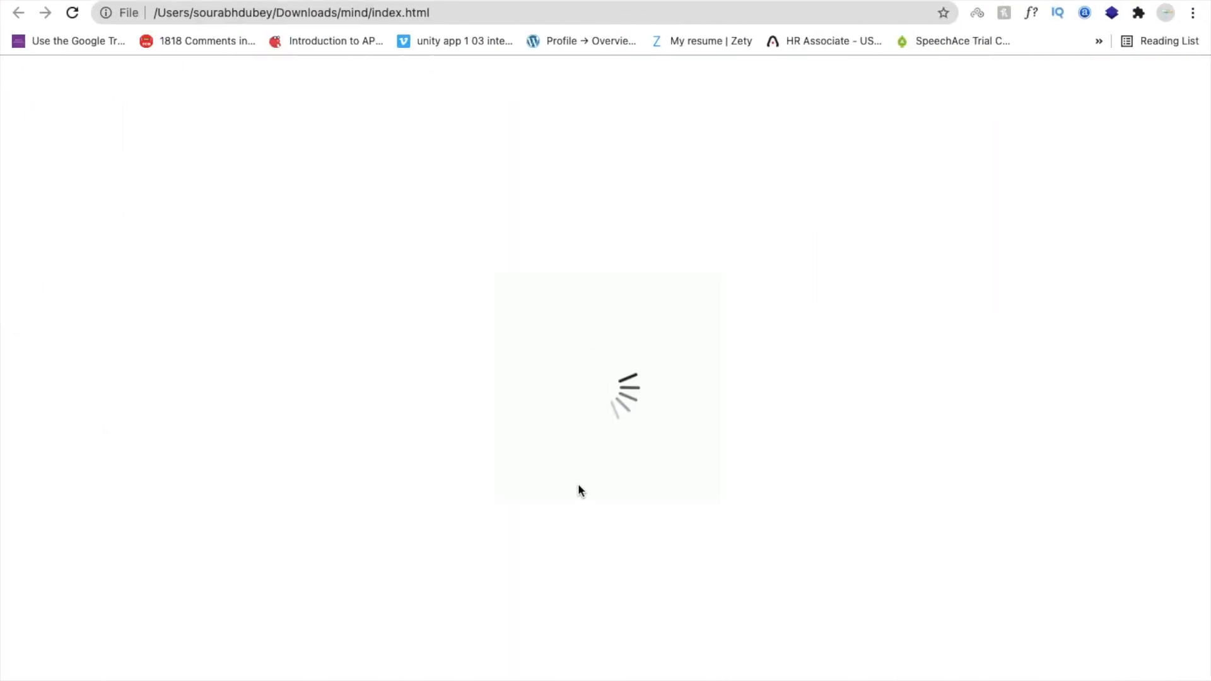
pyautogui.scroll(-15, 578, 494)
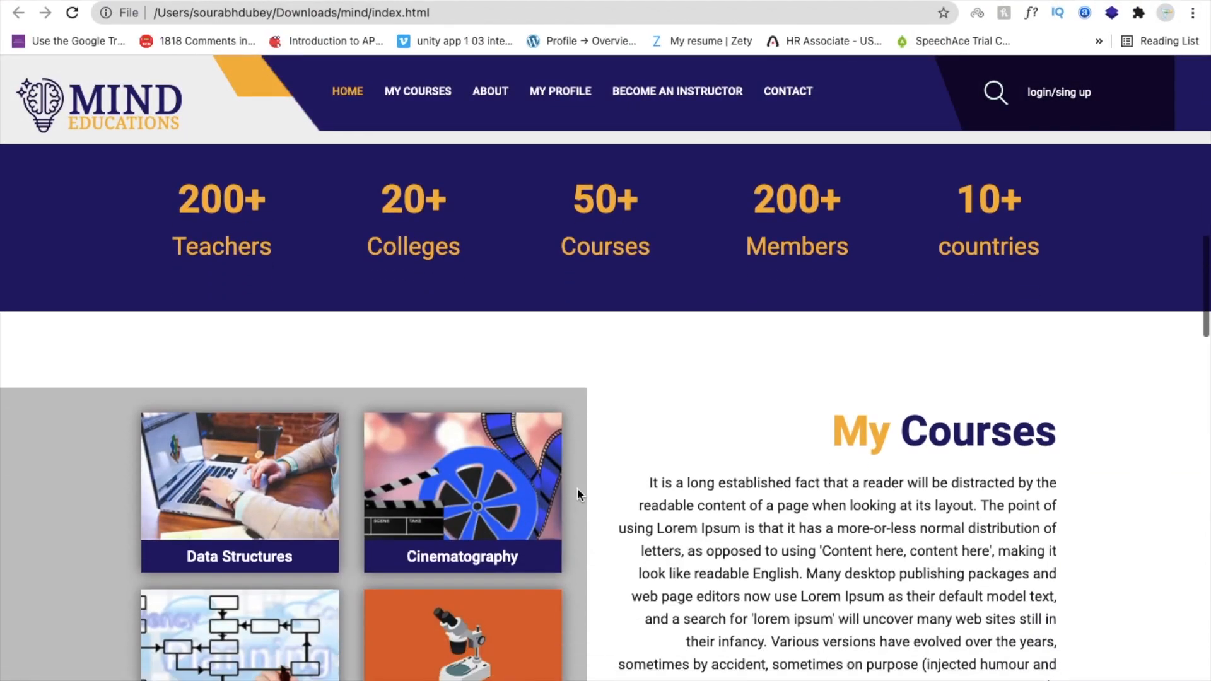
pyautogui.scroll(10, 579, 494)
pyautogui.scroll(-5, 578, 494)
pyautogui.scroll(-1, 581, 495)
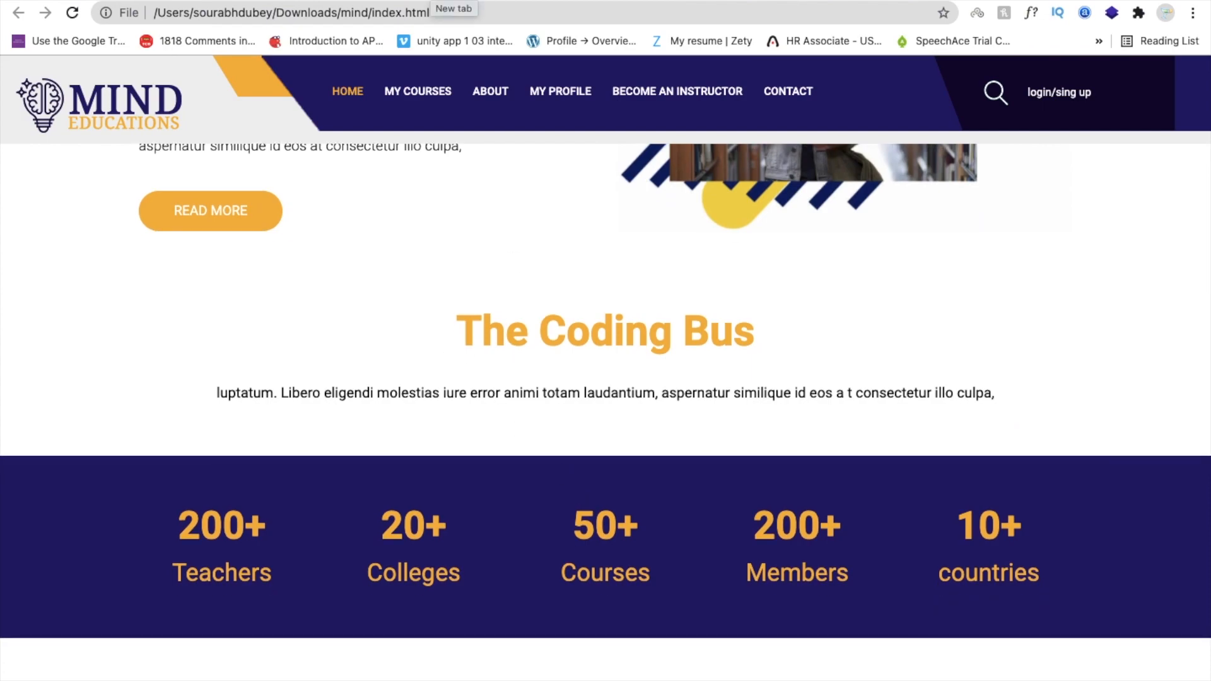
pyautogui.click(425, 1)
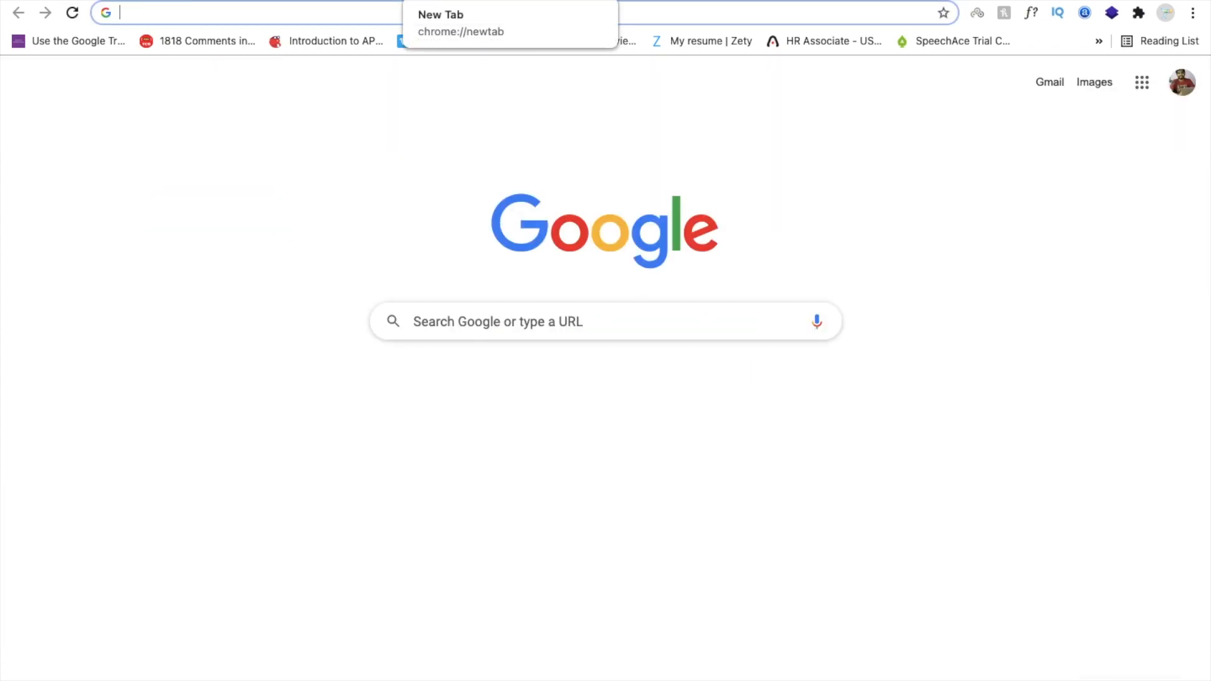
# Search the web for 'html free templates' and open the free-css.com result.
pyautogui.write('html fr')
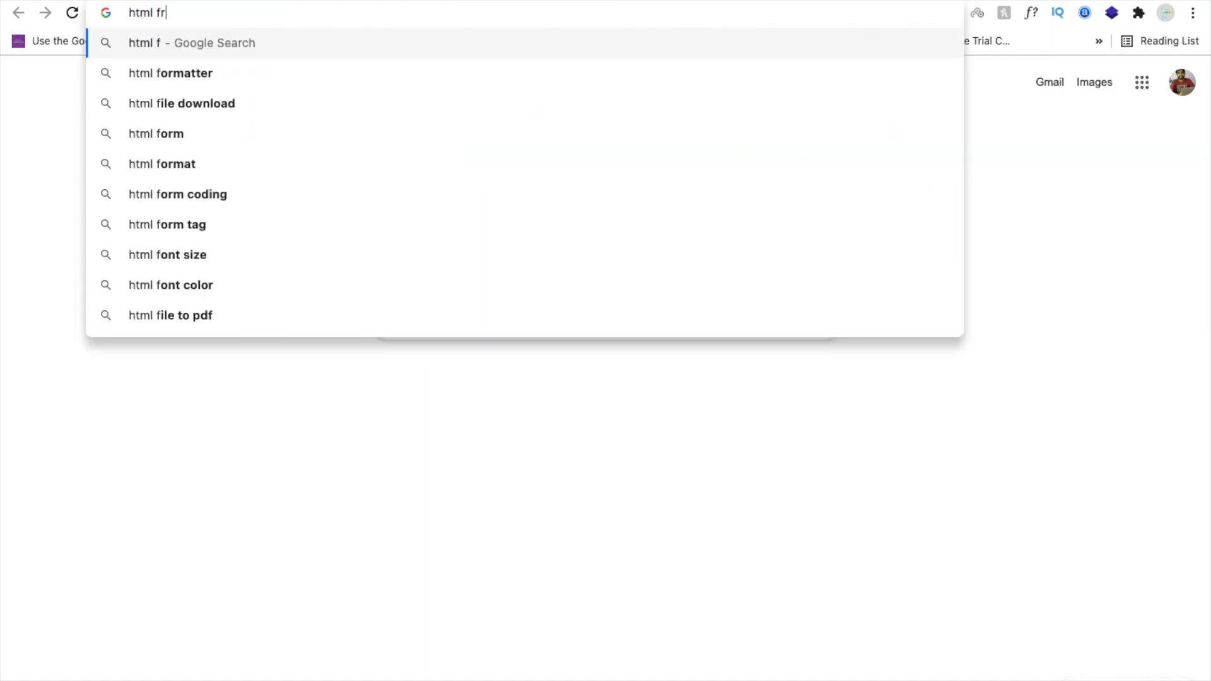
pyautogui.write('ee templates')
pyautogui.press('Return')
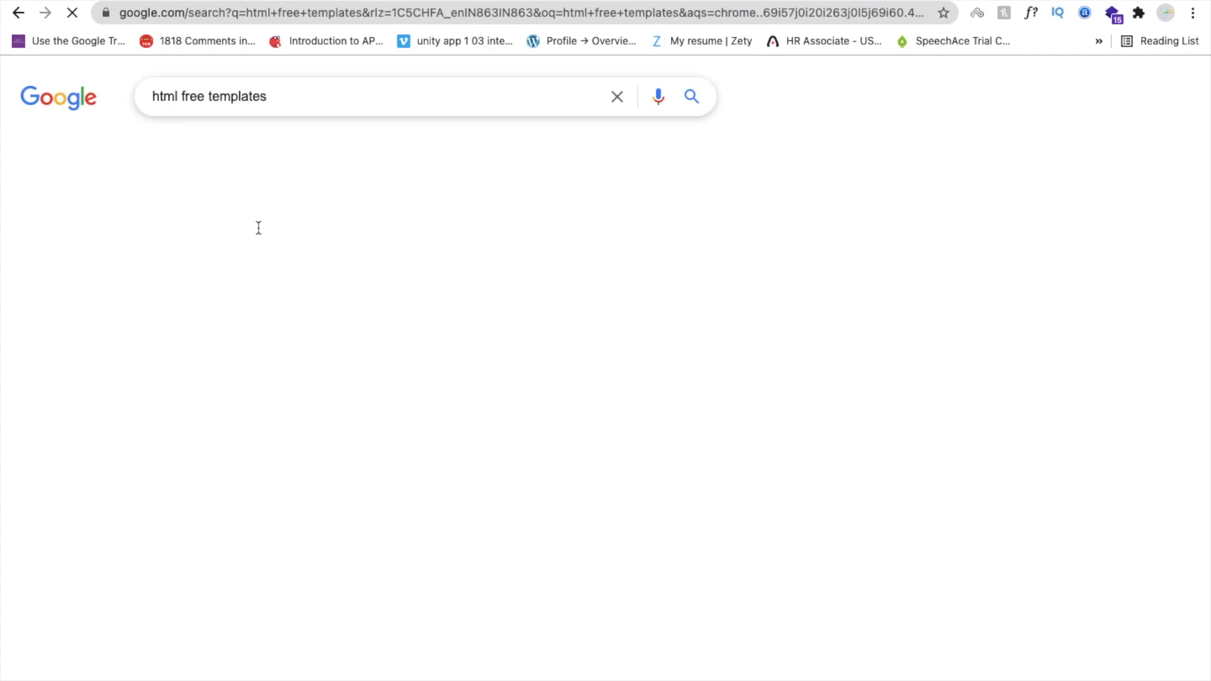
pyautogui.click(244, 242)
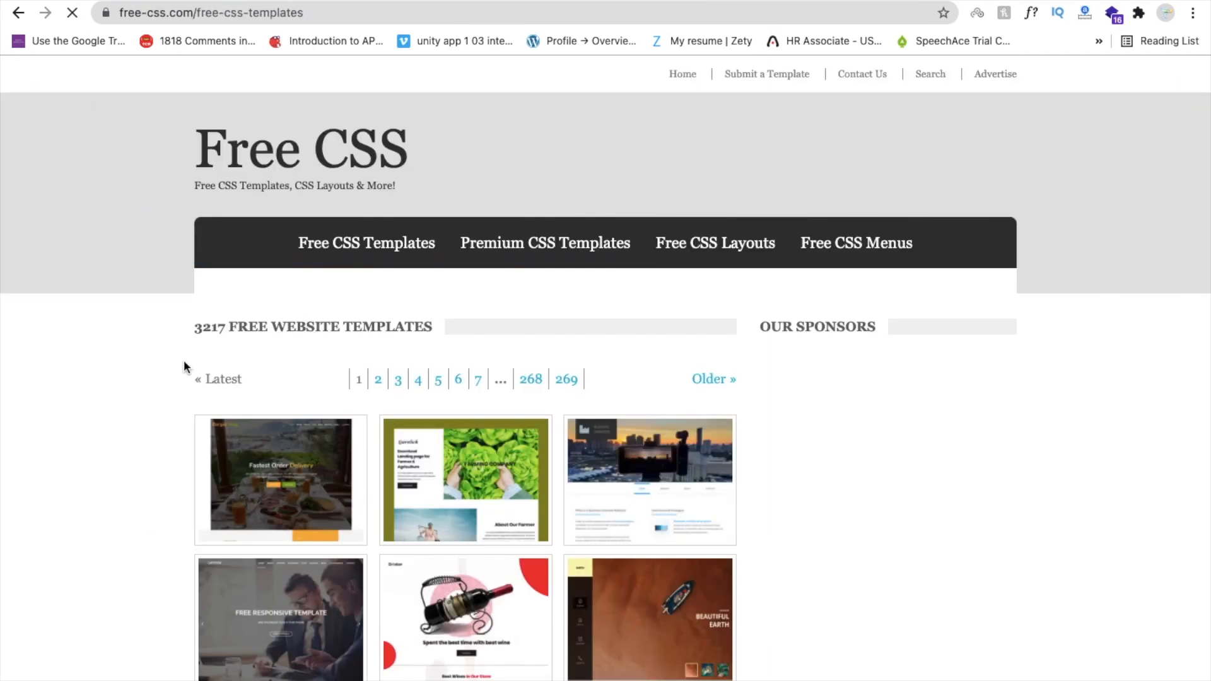
# Download the Lamoda template zip from free-css.com and reveal it in Finder's Downloads.
pyautogui.scroll(-4, 184, 359)
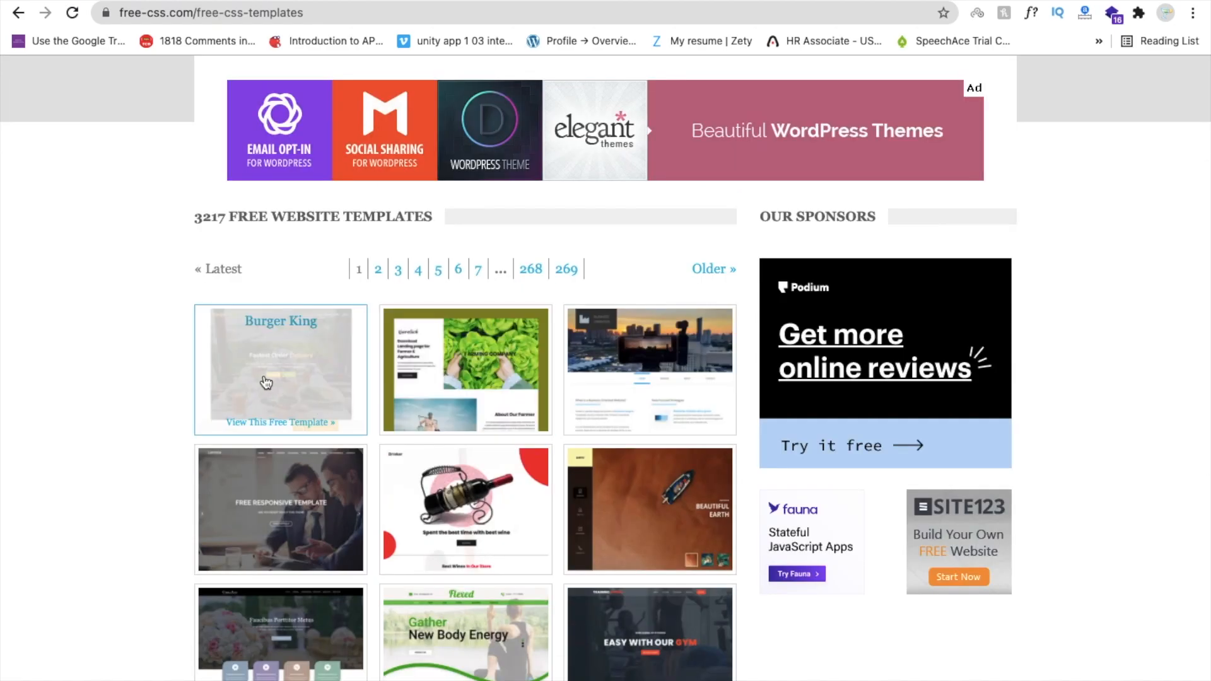
pyautogui.scroll(-3, 280, 391)
pyautogui.click(290, 358)
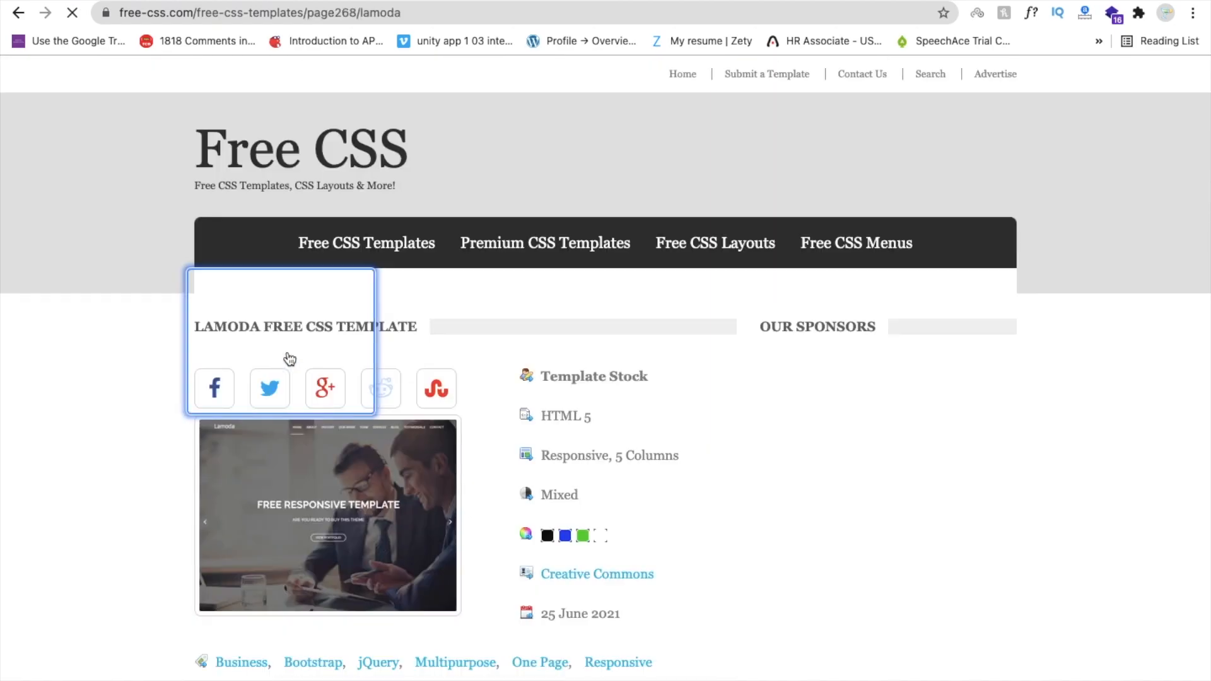
pyautogui.scroll(-4, 536, 654)
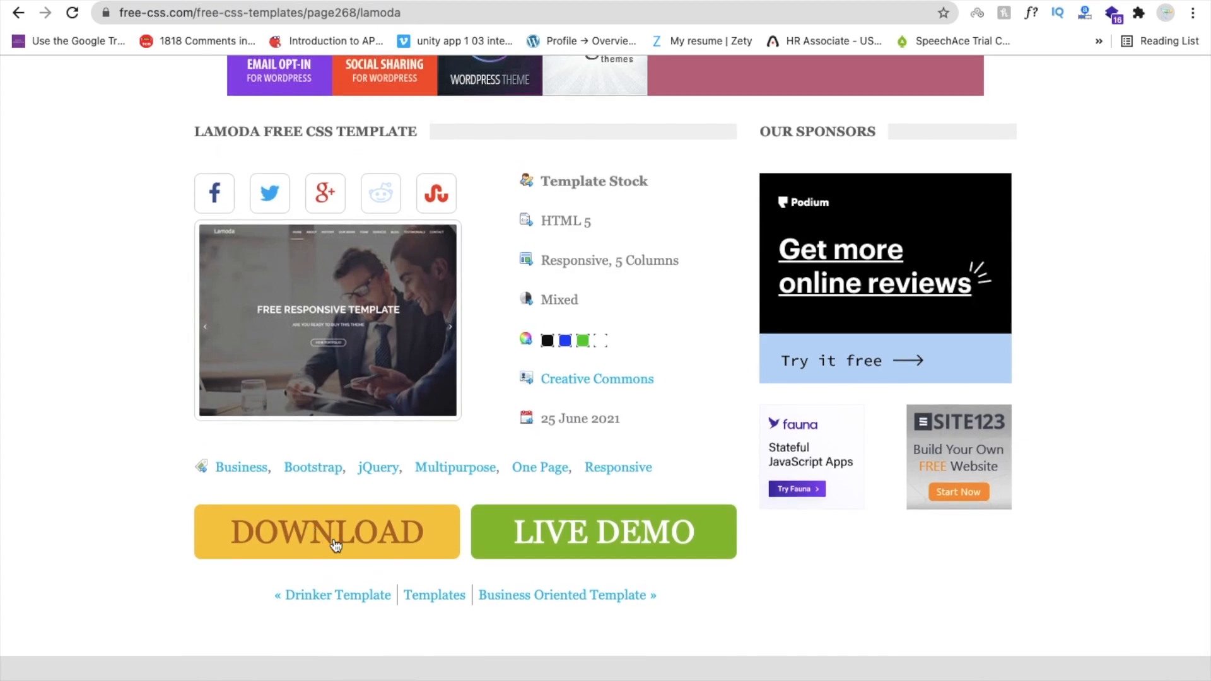
pyautogui.click(329, 544)
pyautogui.click(186, 670)
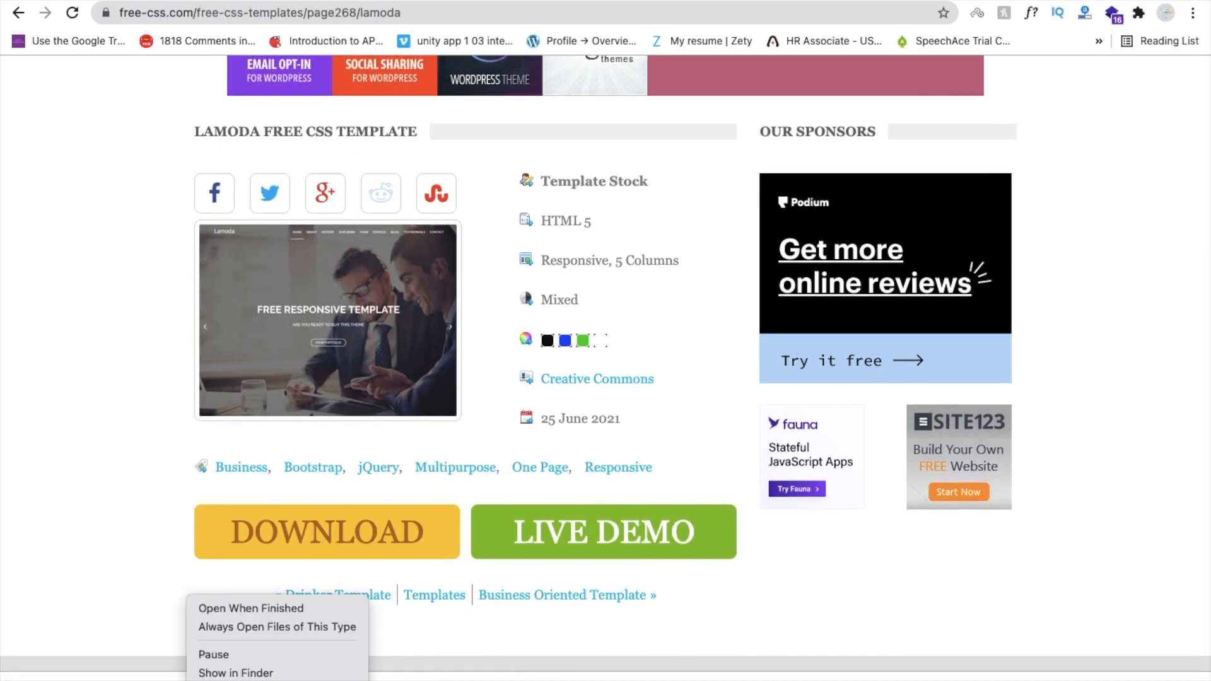
pyautogui.click(277, 662)
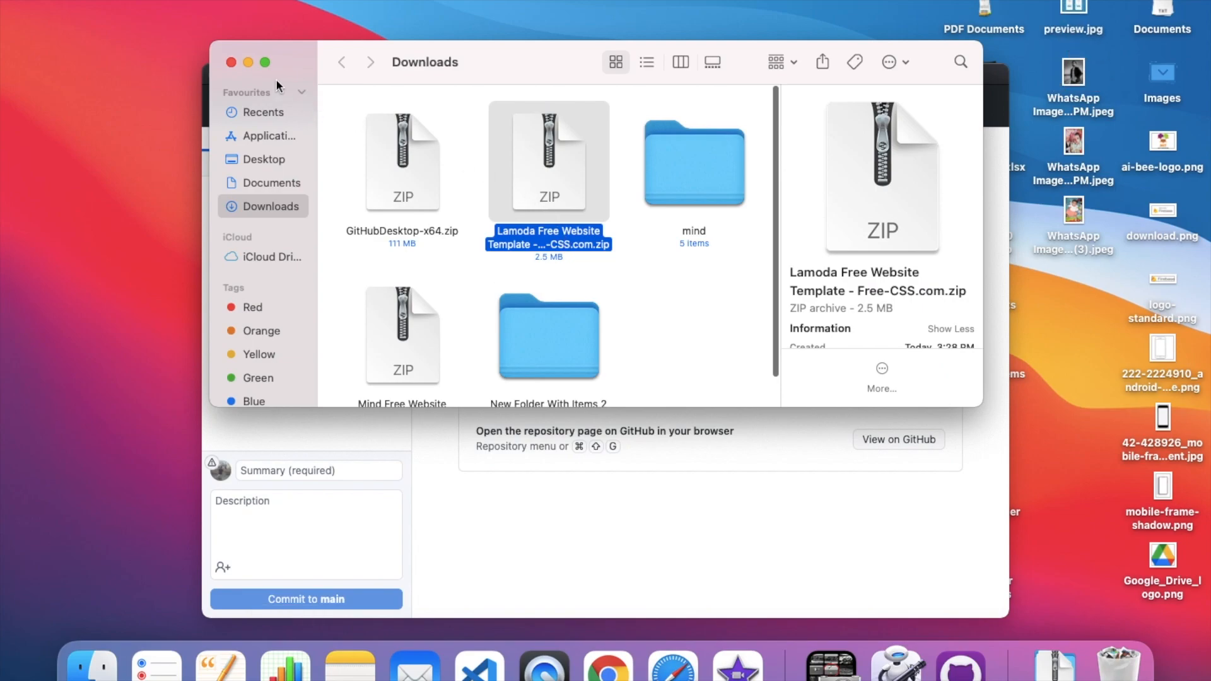
# Maximize Finder, unzip the Lamoda template and open the extracted lamoda folder.
pyautogui.click(265, 62)
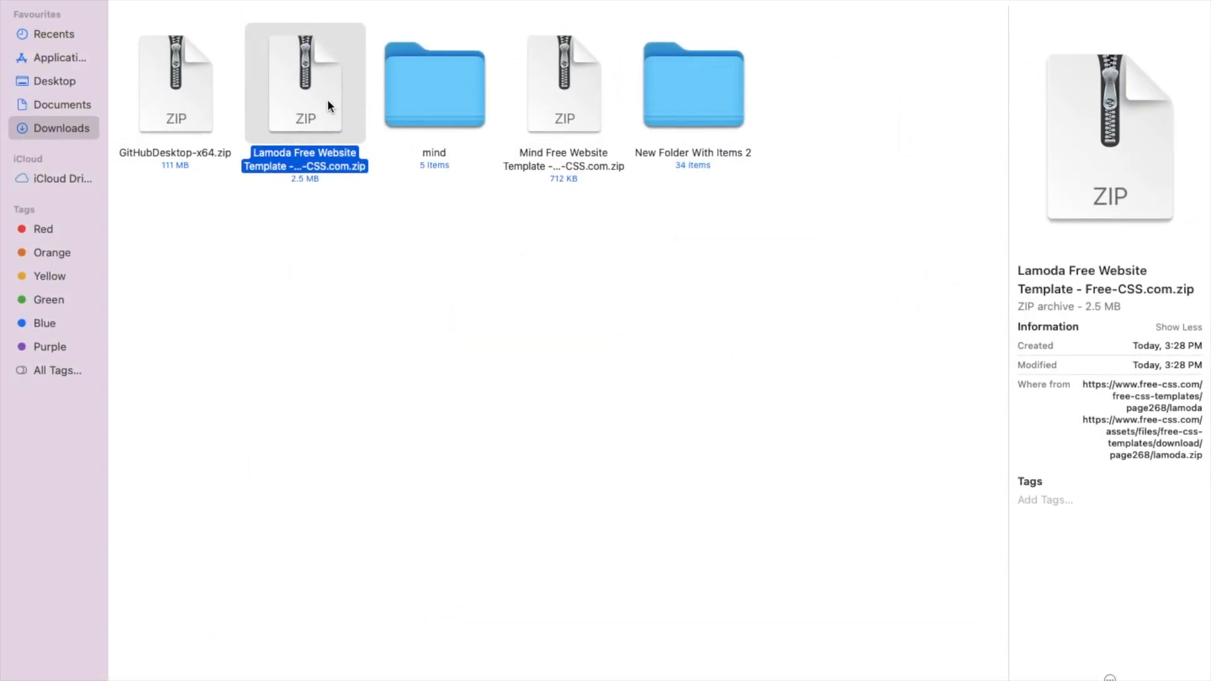
pyautogui.doubleClick(328, 99)
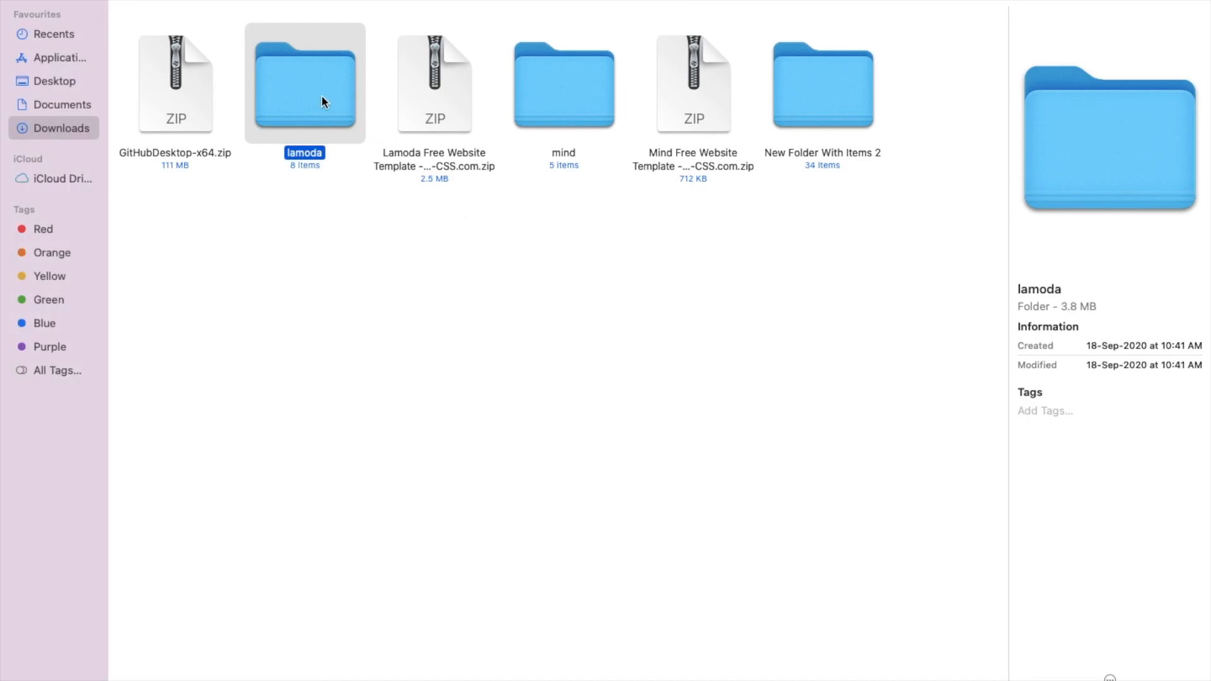
pyautogui.doubleClick(307, 83)
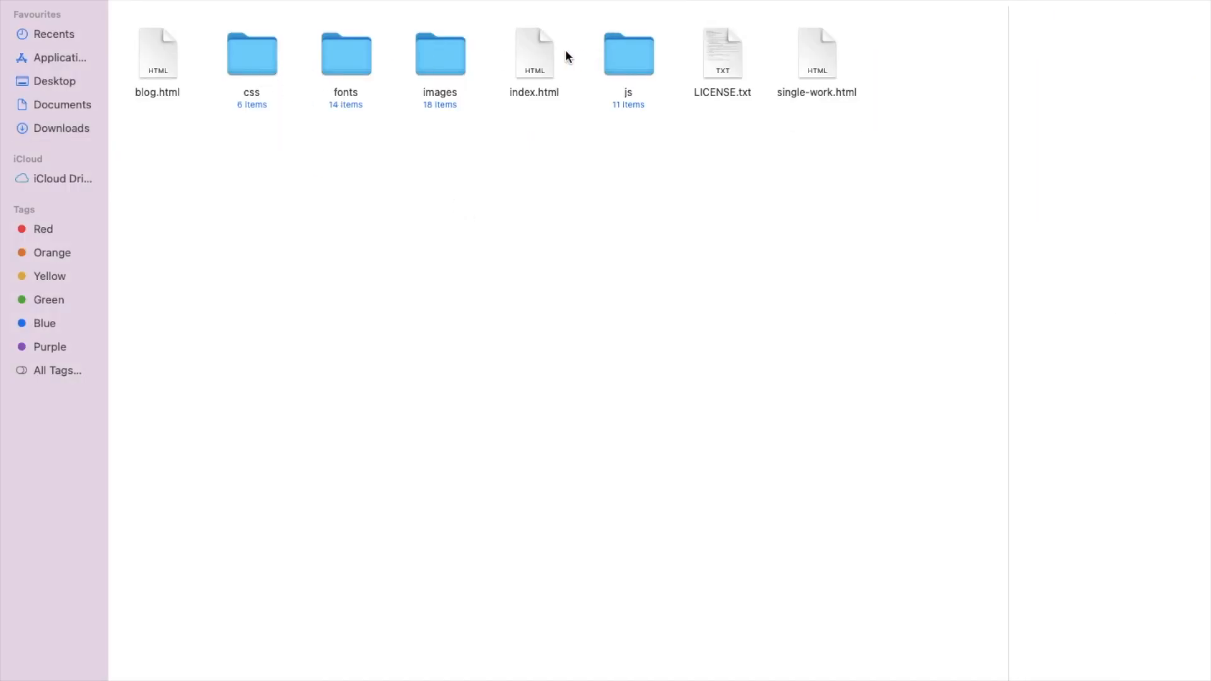
# View the Lamoda index.html in Chrome and check its 'Free Responsive Template' banner heading.
pyautogui.doubleClick(543, 51)
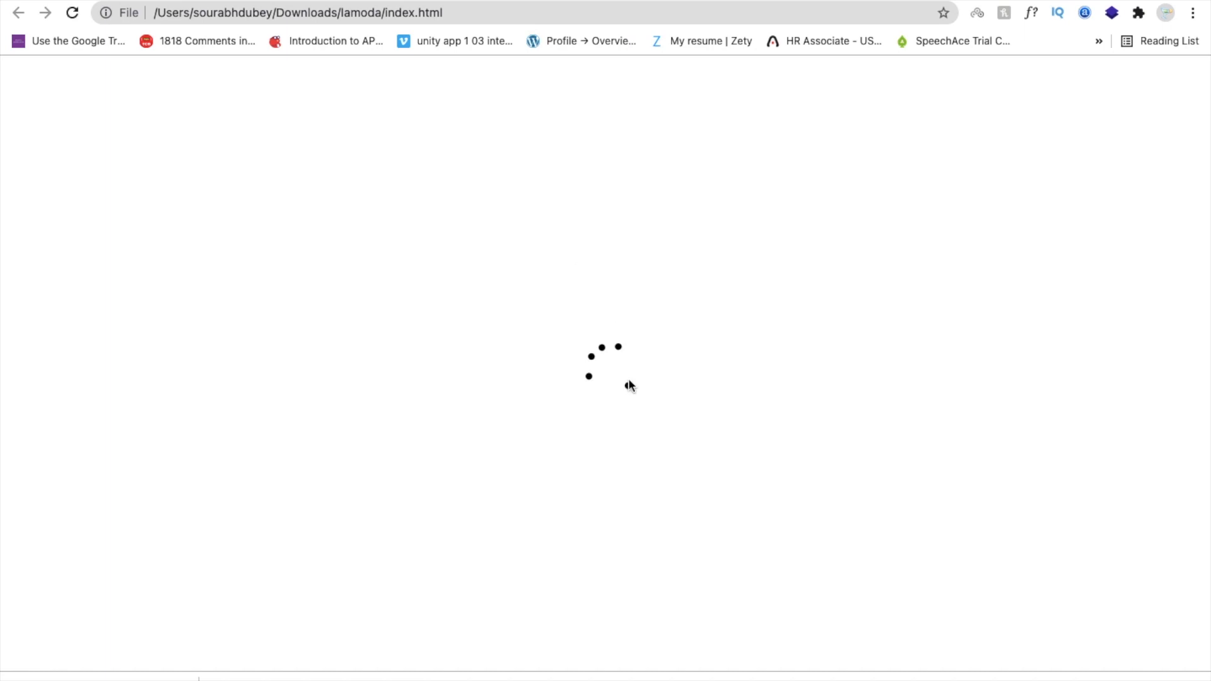
pyautogui.scroll(-10, 630, 384)
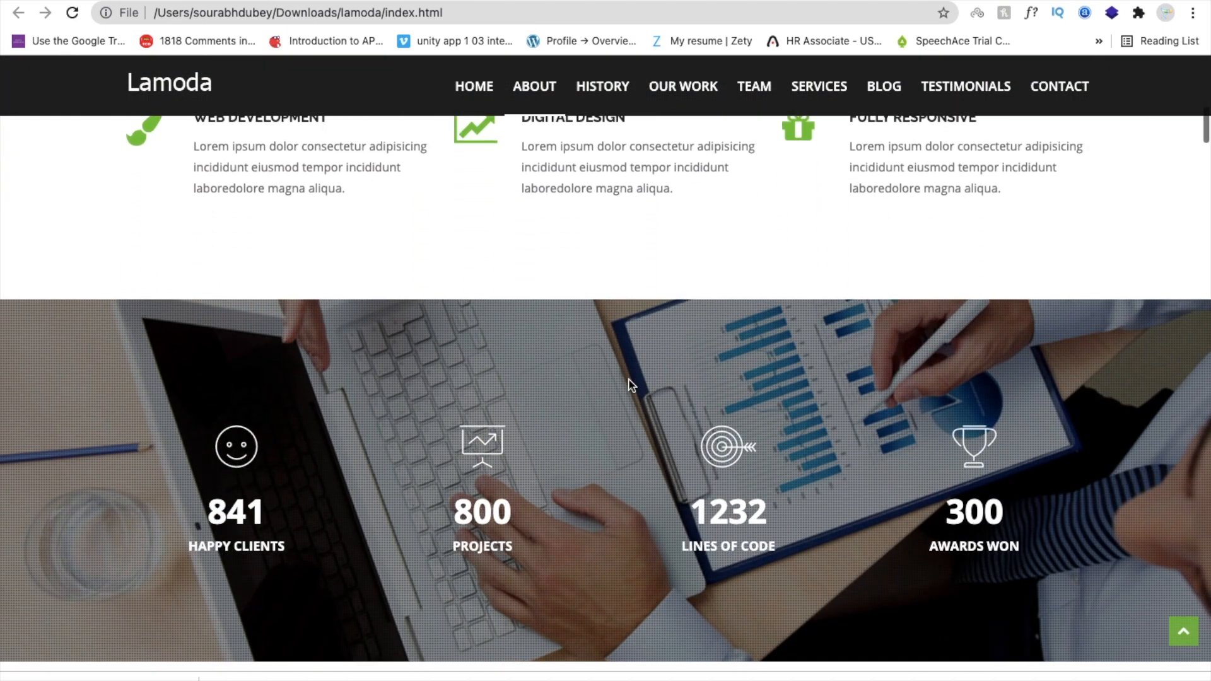
pyautogui.scroll(10, 628, 385)
pyautogui.tripleClick(401, 285)
pyautogui.press('super+c')
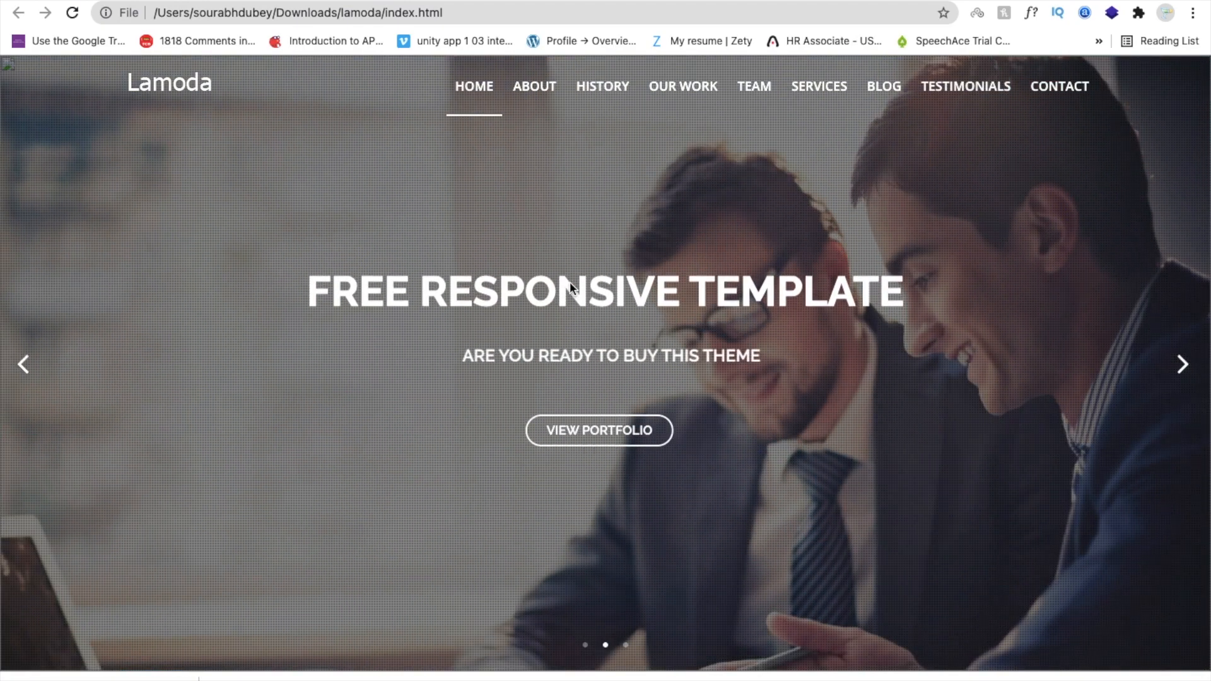
pyautogui.hotkey('ctrl', 'Left')
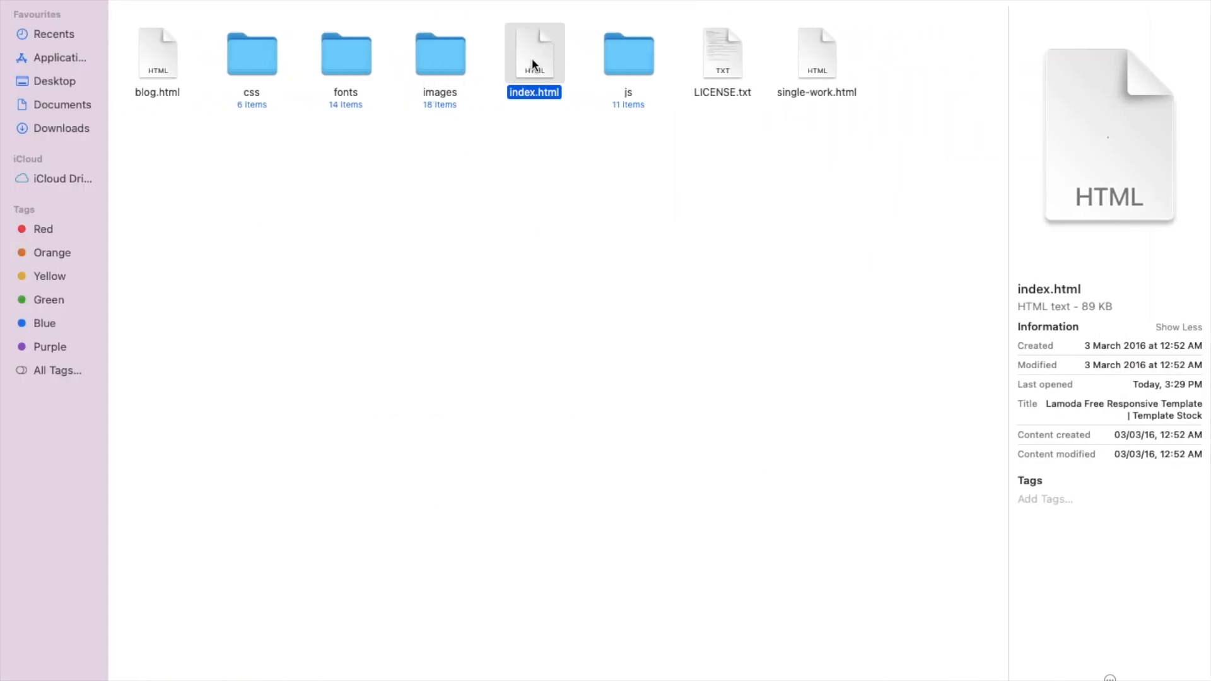
# Open the Lamoda index.html in Visual Studio Code and scroll to its Home-to-Contact navigation links.
pyautogui.rightClick(531, 58)
pyautogui.moveTo(568, 85)
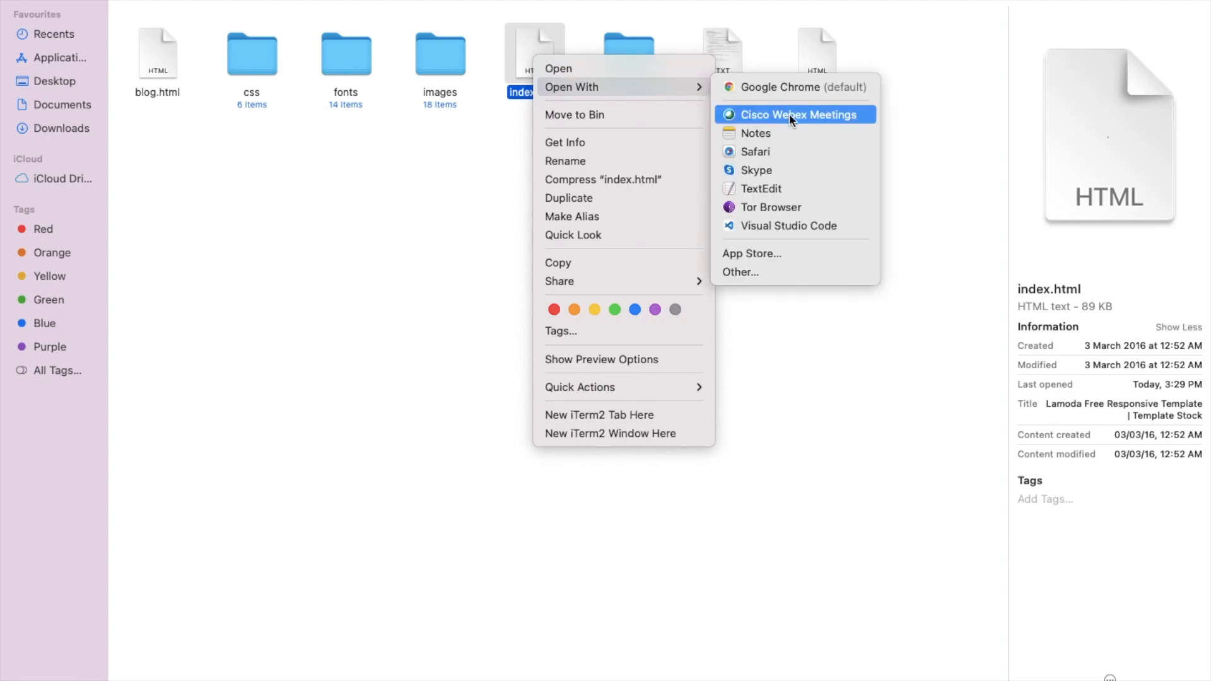
pyautogui.click(802, 227)
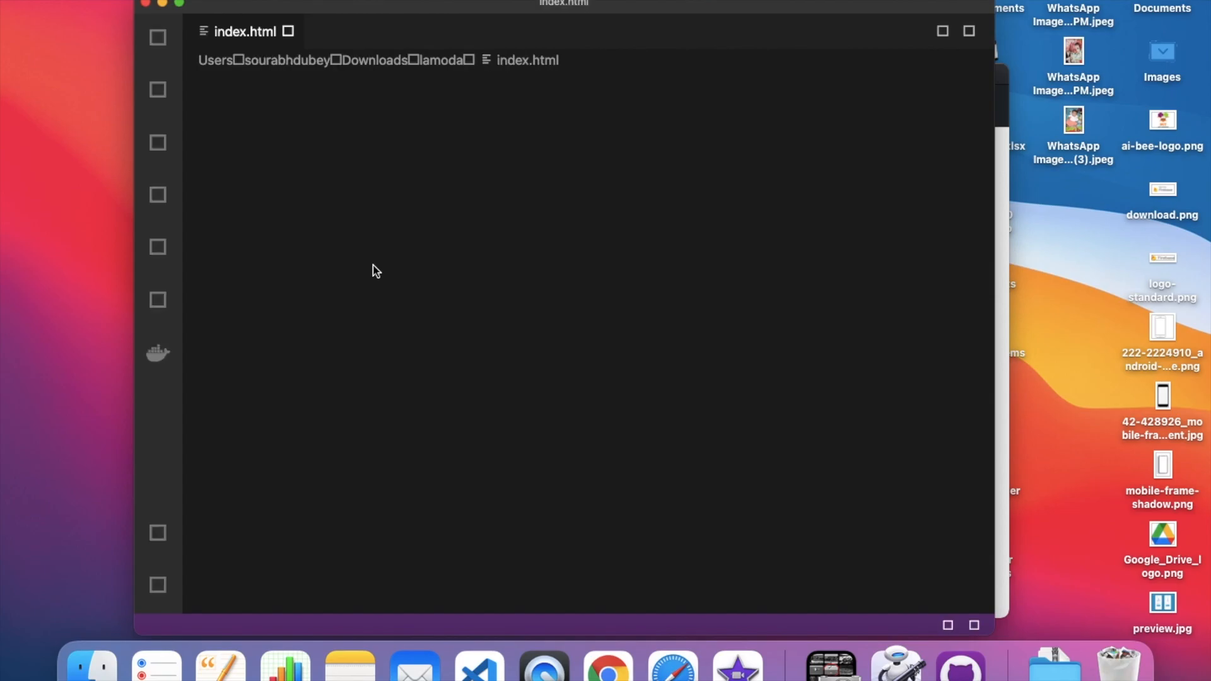
pyautogui.scroll(-10, 485, 350)
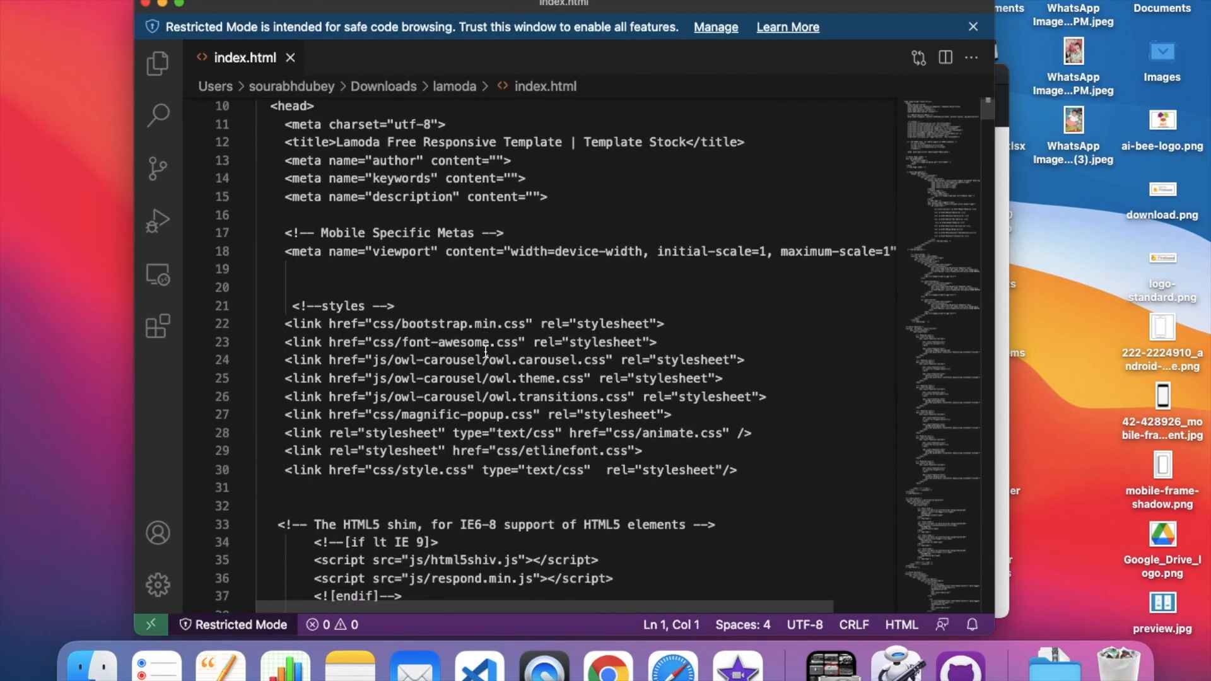
pyautogui.scroll(-3, 485, 350)
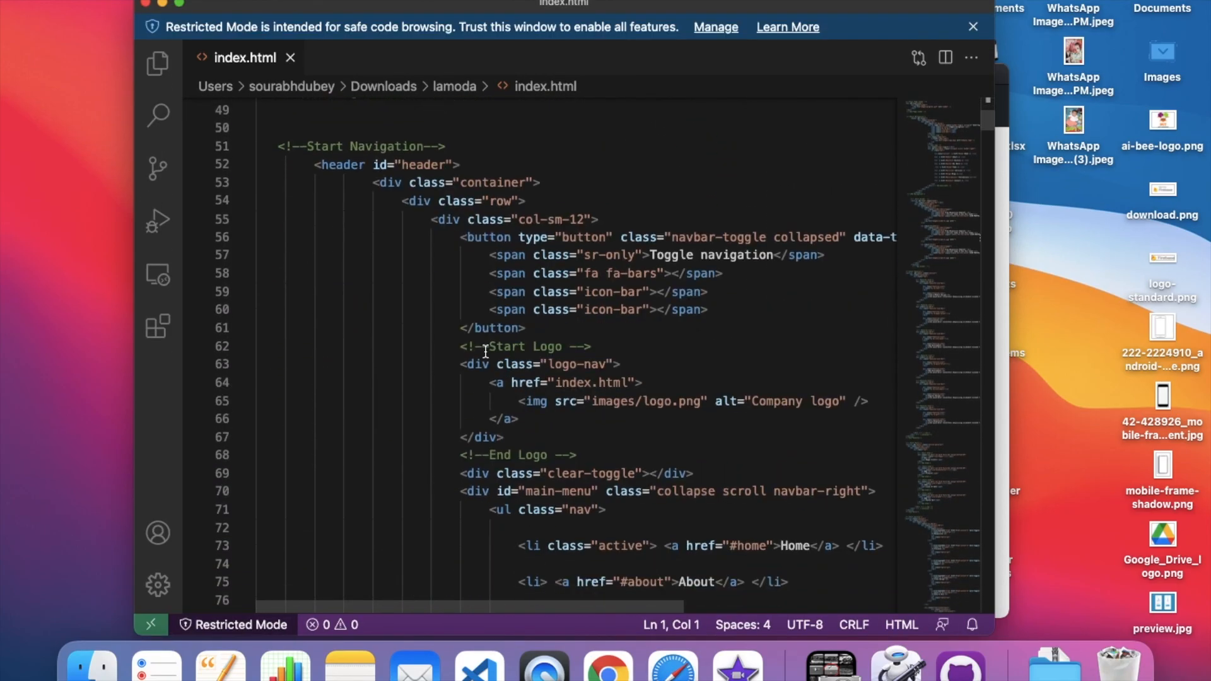
pyautogui.scroll(1, 486, 350)
pyautogui.scroll(-6, 485, 350)
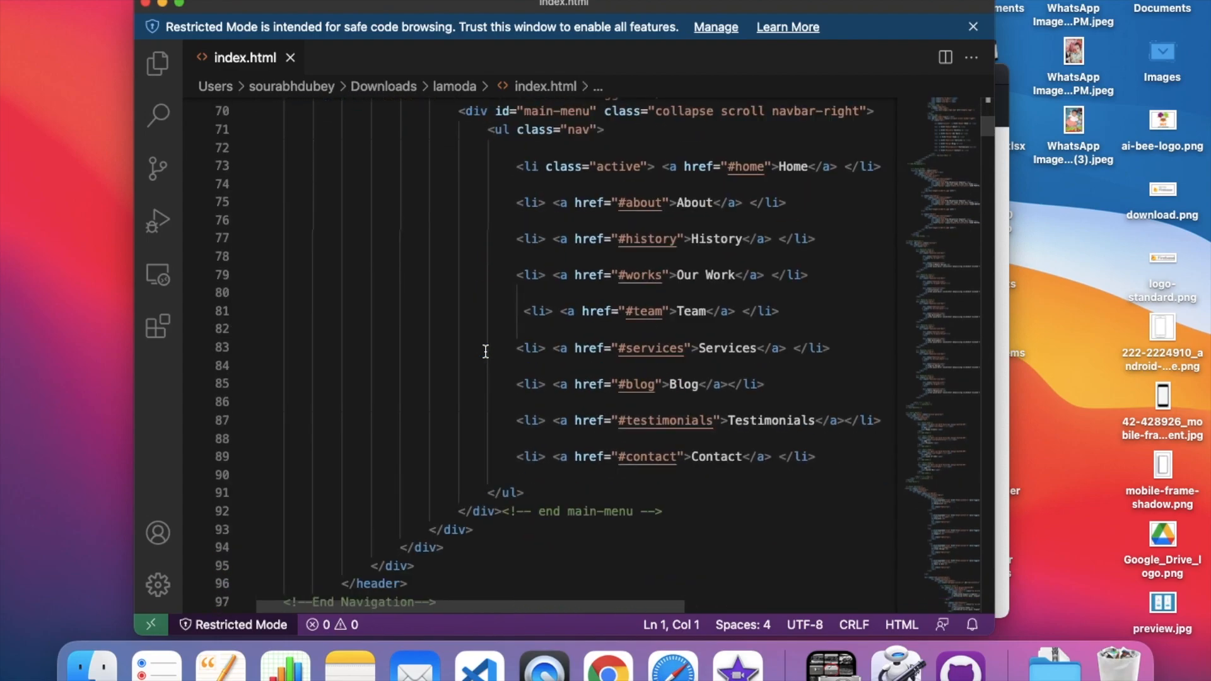
pyautogui.hotkey('ctrl', 'Right')
pyautogui.hotkey('ctrl', 'Right')
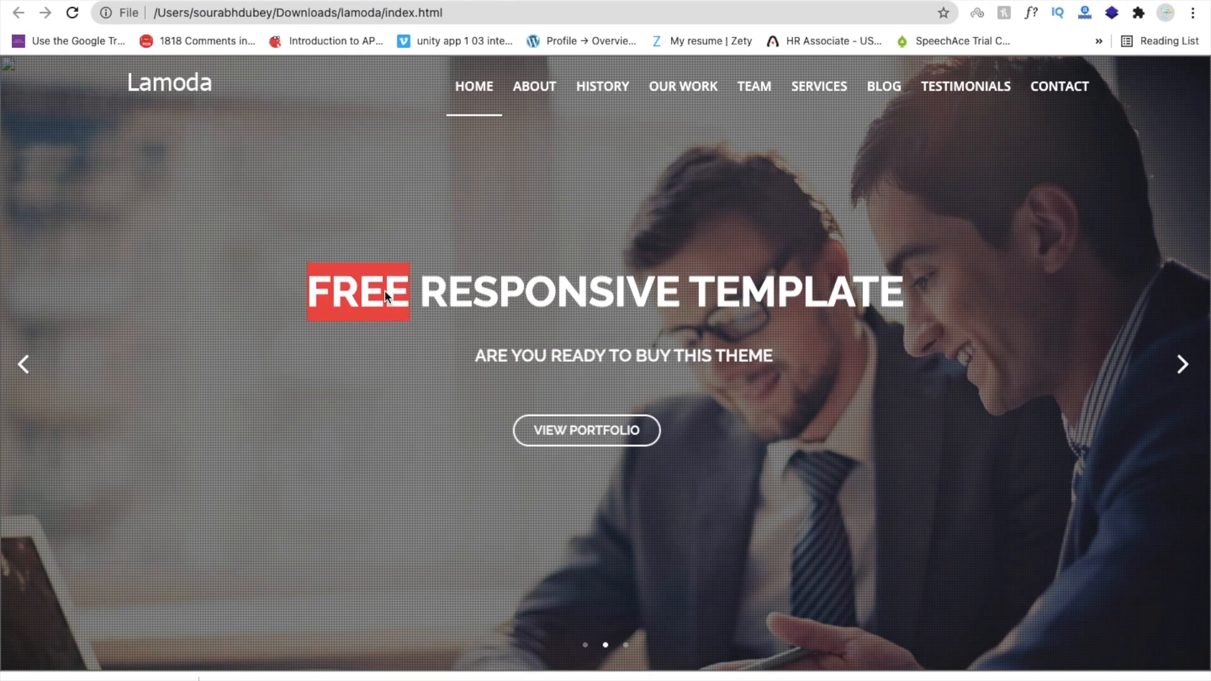
pyautogui.hotkey('ctrl', 'Left')
pyautogui.hotkey('ctrl', 'Left')
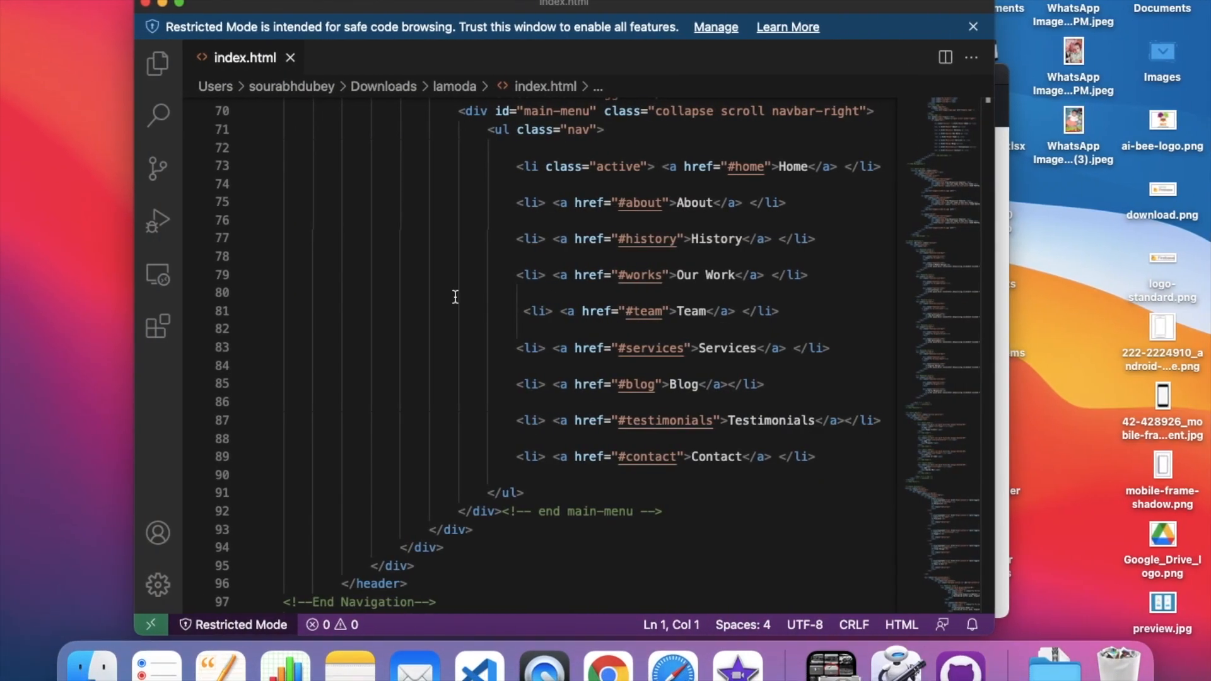
# Find 'Free Responsive Template' in index.html and overwrite it on line 108 with 'The Coding Bus'.
pyautogui.click(180, 5)
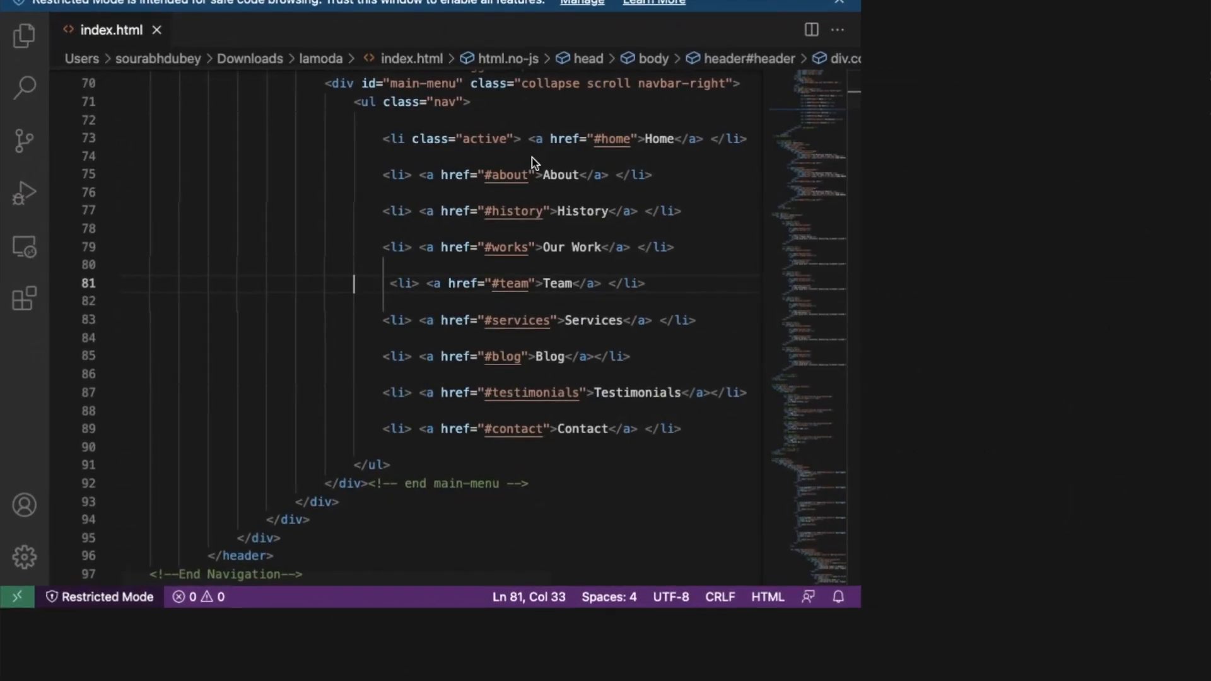
pyautogui.press('super+f')
pyautogui.press('super+v')
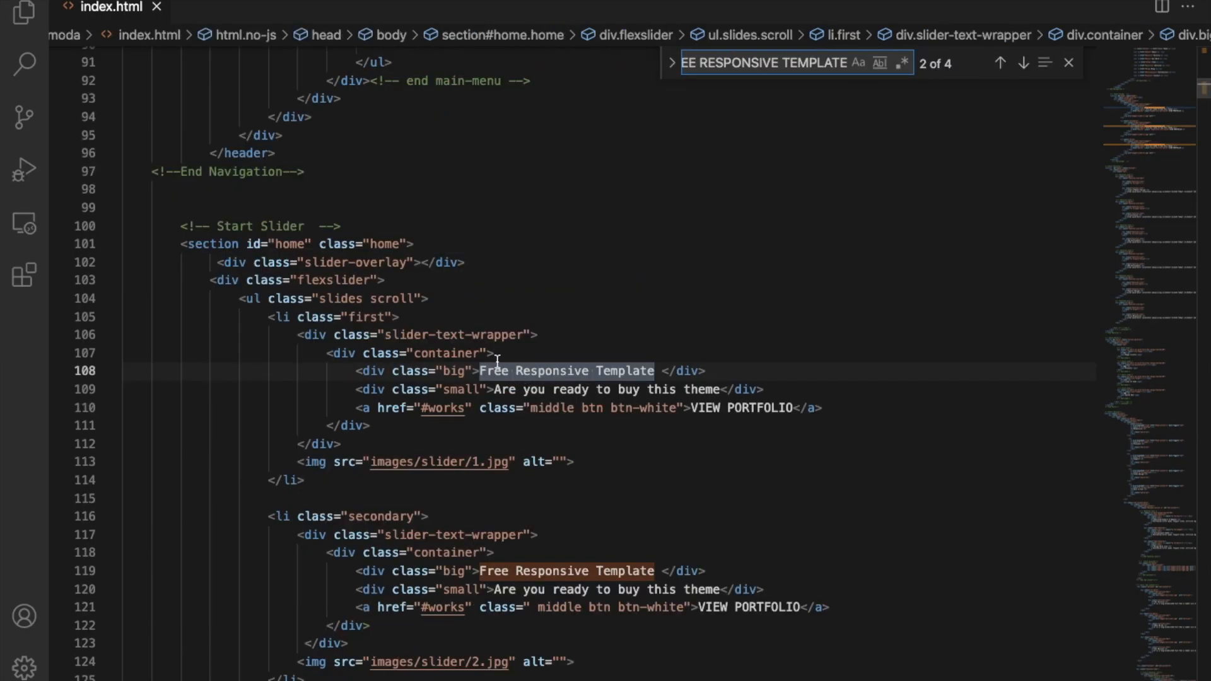
pyautogui.press('Return')
pyautogui.press('Return')
pyautogui.press('Return')
pyautogui.press('Return')
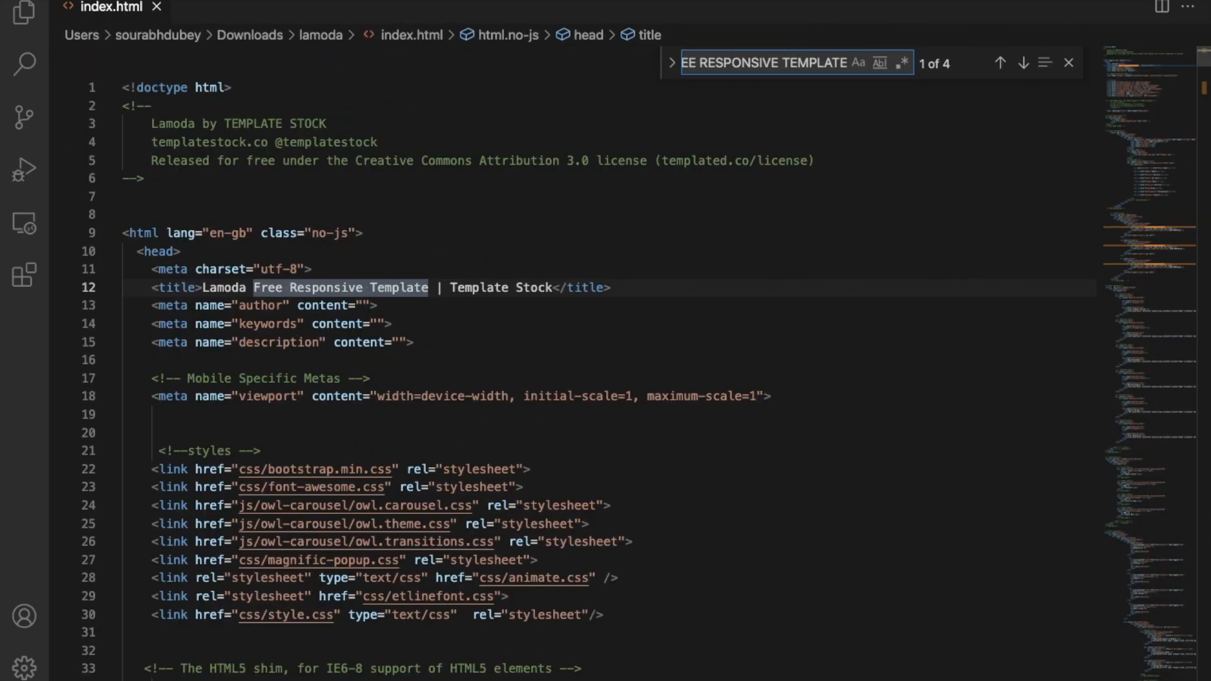
pyautogui.click(474, 371)
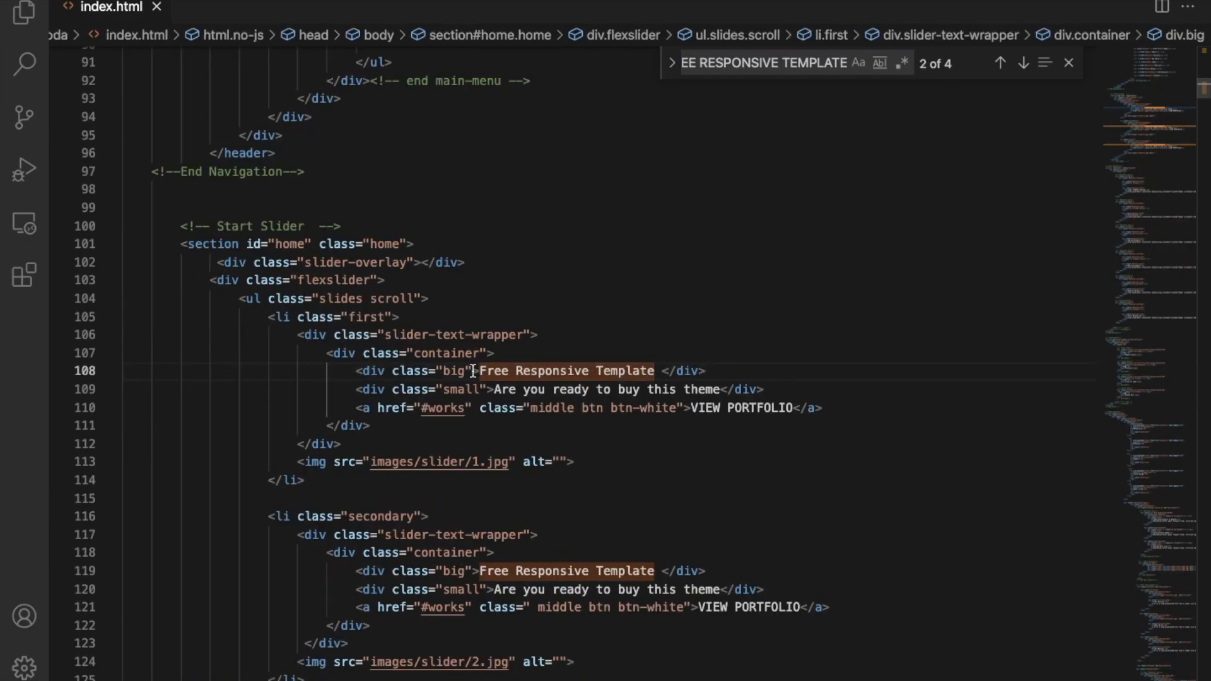
pyautogui.moveTo(482, 371); pyautogui.dragTo(651, 378)
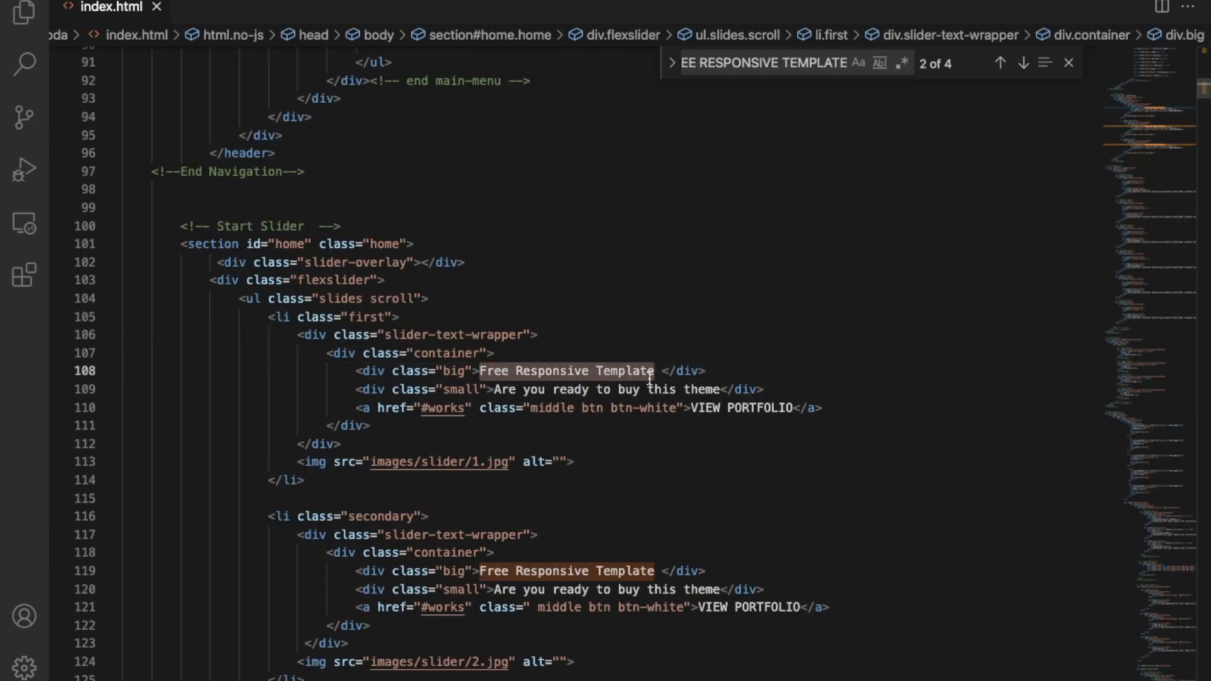
pyautogui.write('The Coding B')
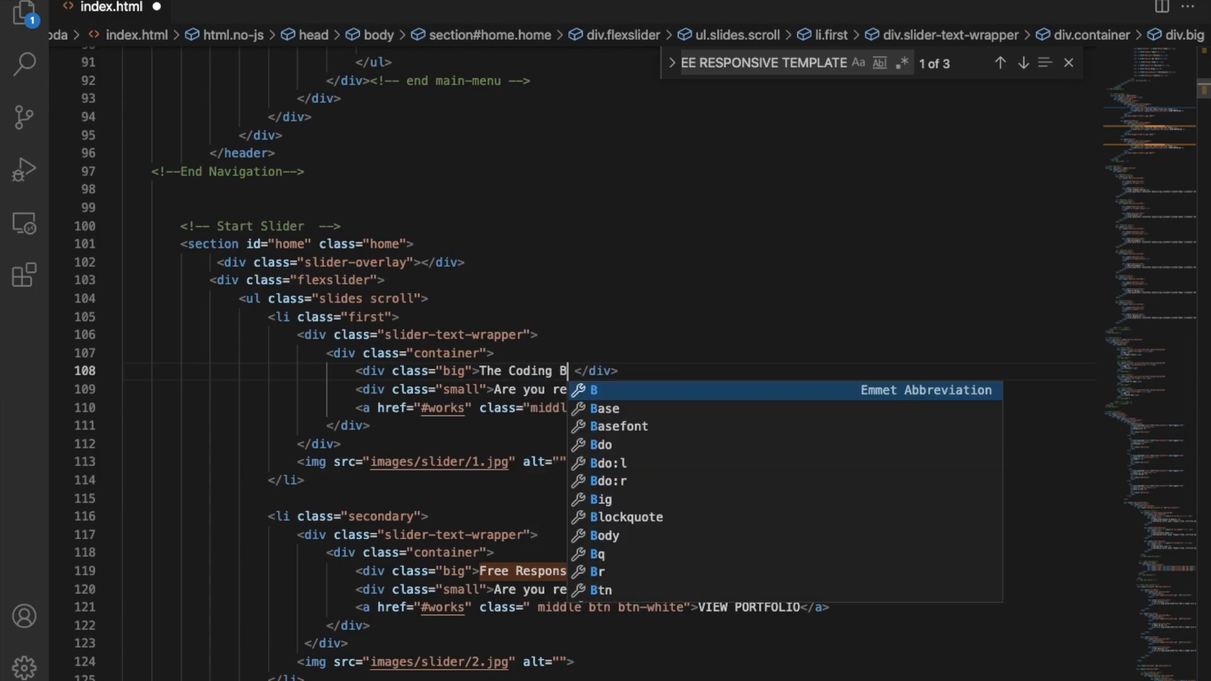
pyautogui.write('us')
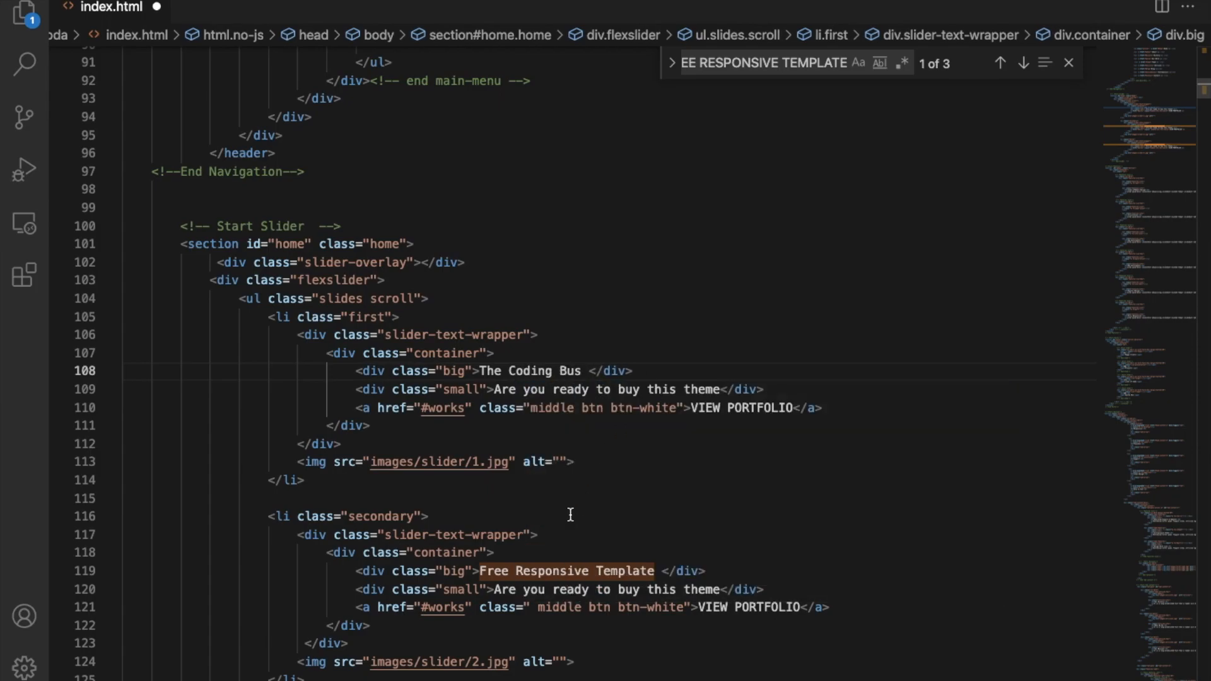
# Replace all remaining 'Free Responsive Template' matches with 'The Coding Bus' and save index.html.
pyautogui.click(672, 63)
pyautogui.click(726, 93)
pyautogui.write('The Coding Bus')
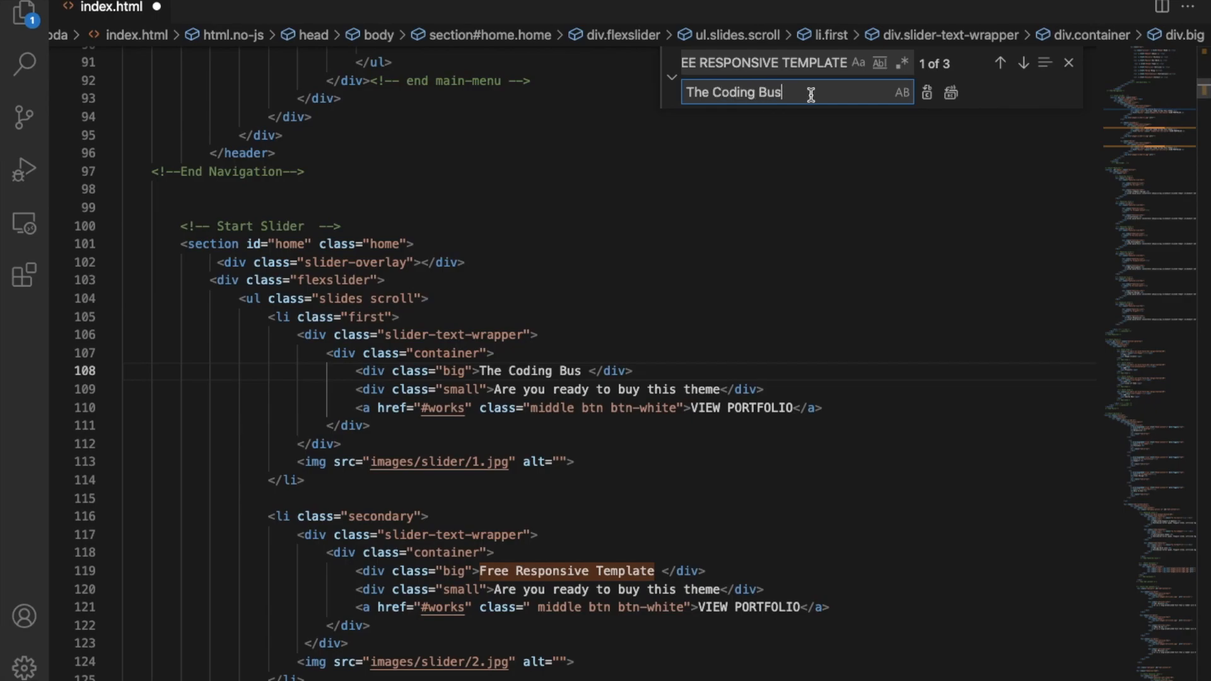
pyautogui.click(950, 93)
pyautogui.click(655, 236)
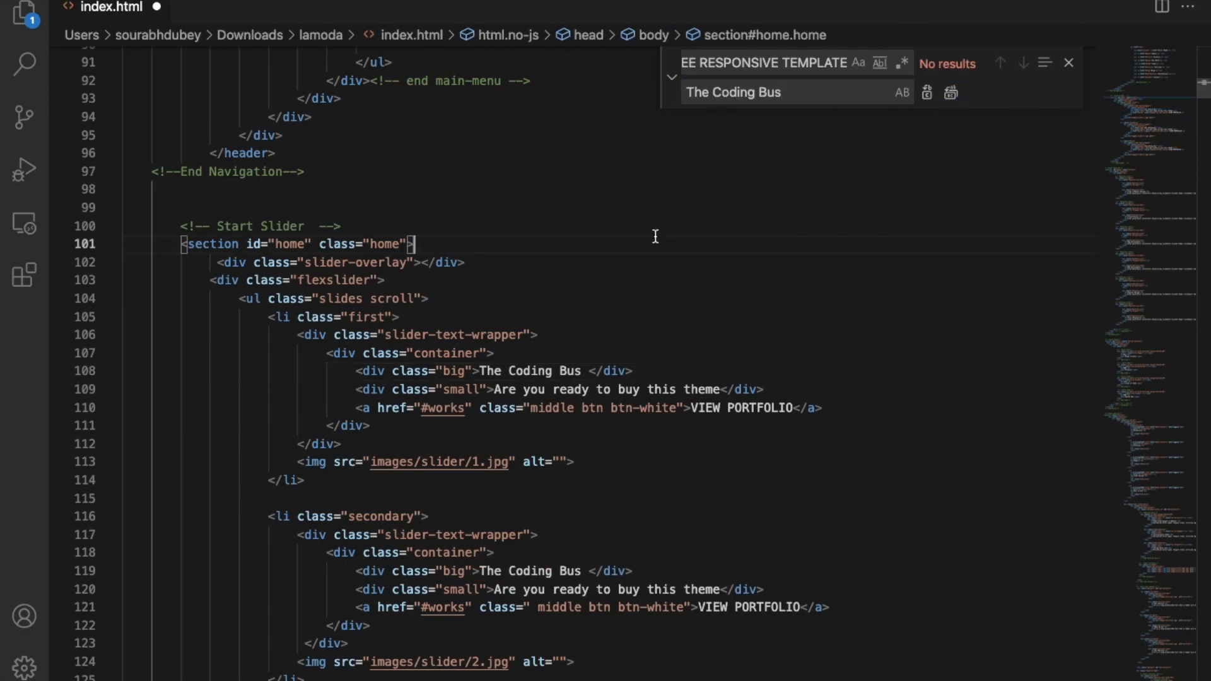
pyautogui.press('super+s')
pyautogui.hotkey('ctrl', 'Right')
pyautogui.hotkey('ctrl', 'Right')
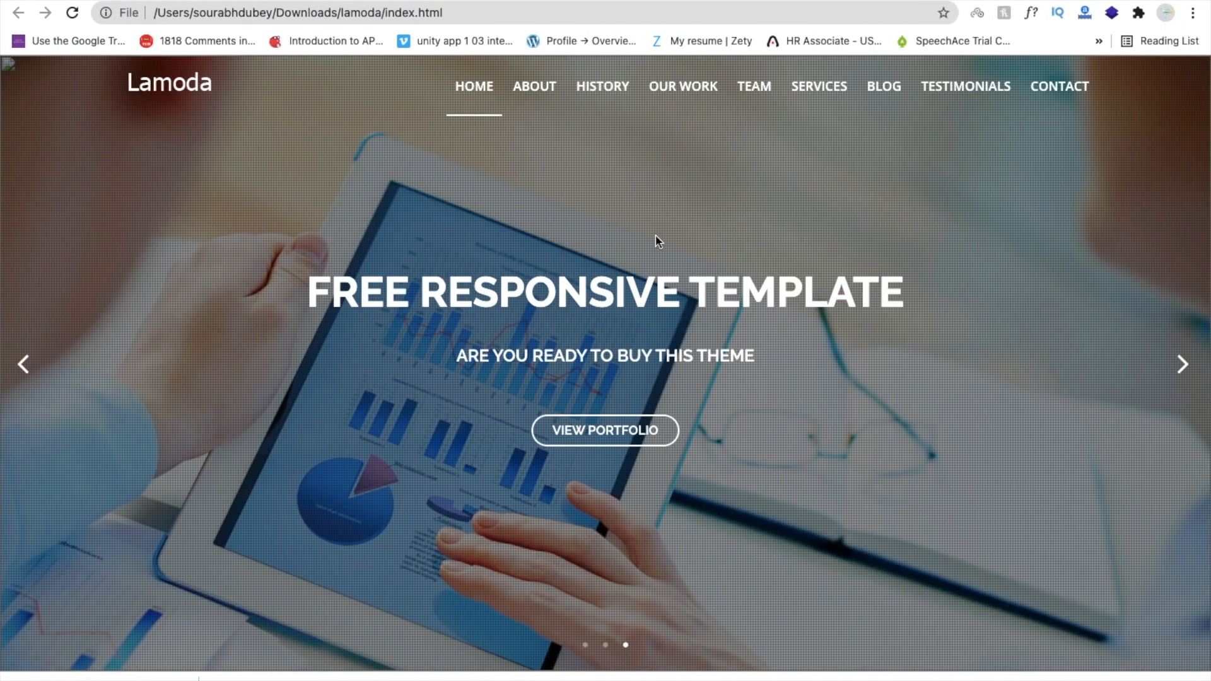
# Reload the local Lamoda page in Chrome and confirm the slider heading reads 'THE CODING BUS'.
pyautogui.press('super+r')
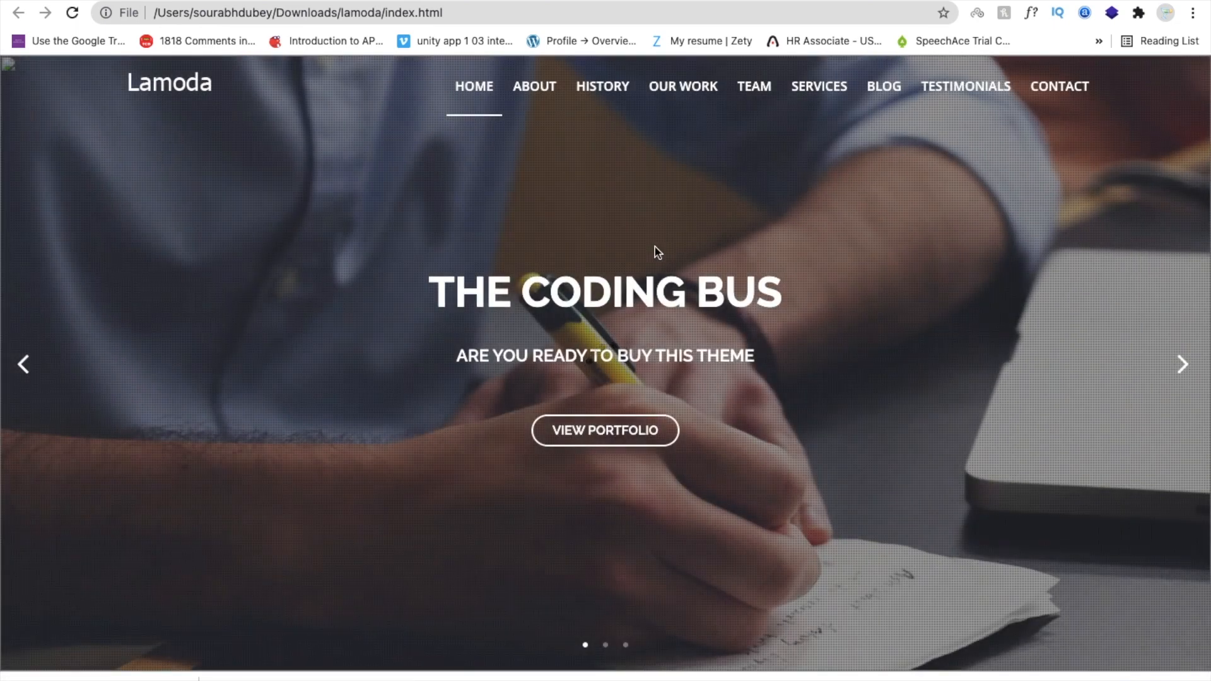
pyautogui.scroll(-10, 559, 318)
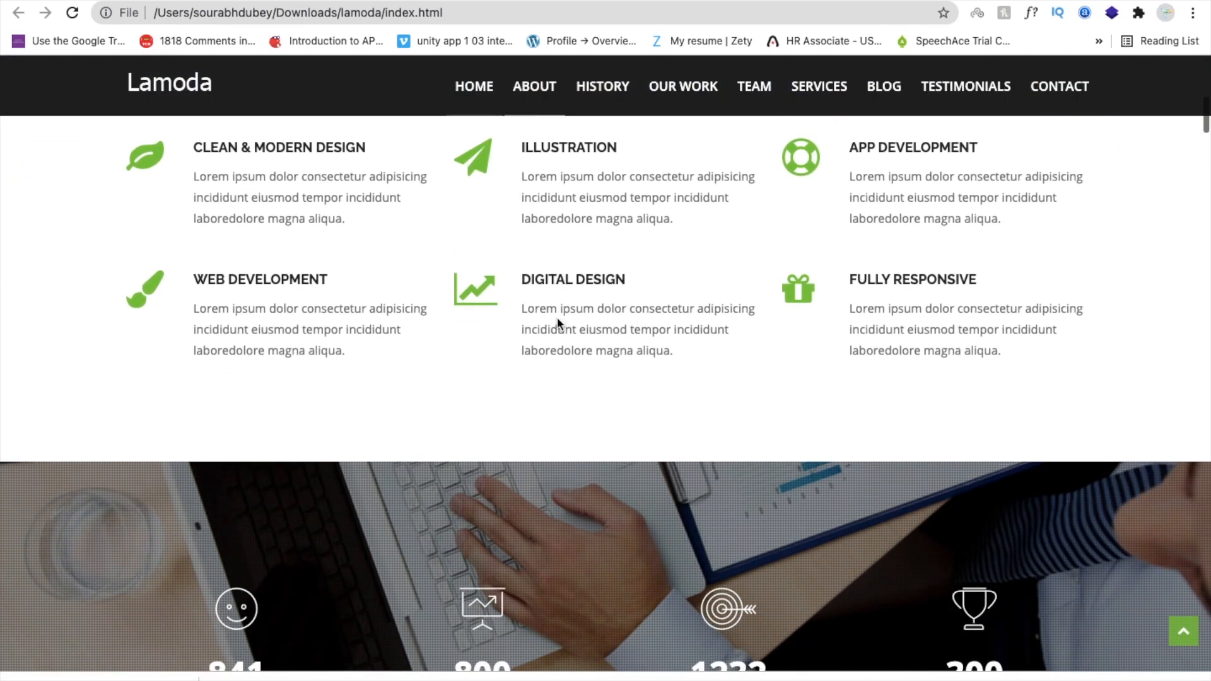
pyautogui.scroll(-20, 558, 324)
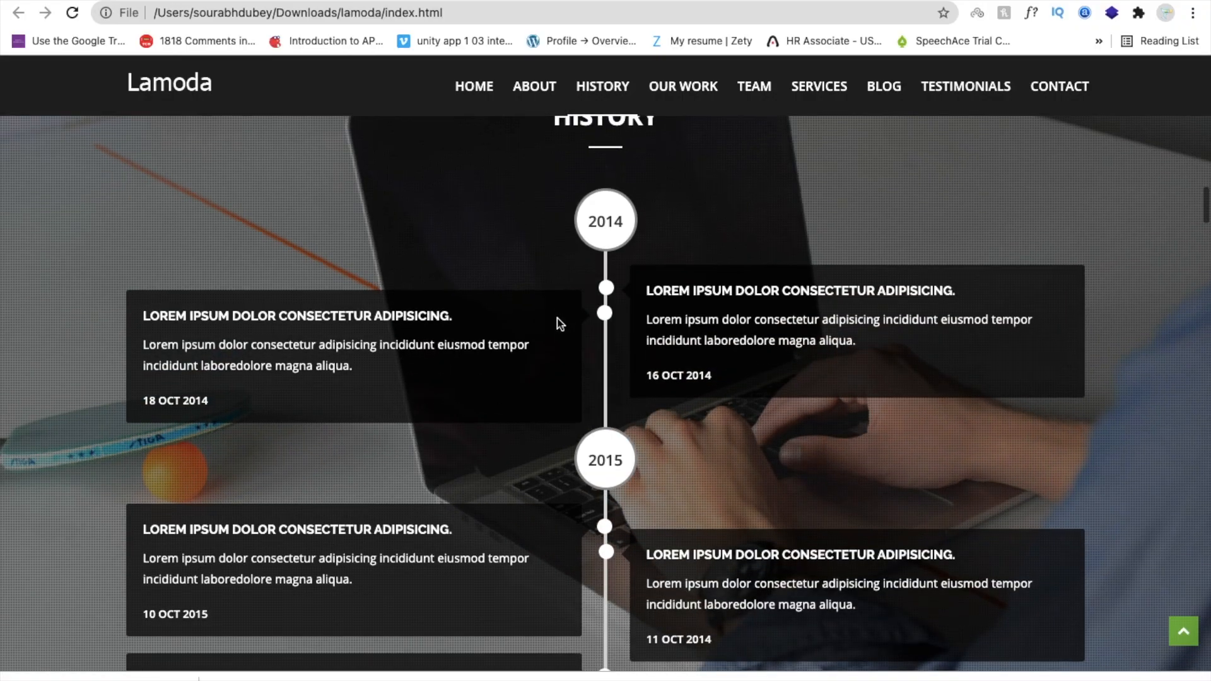
pyautogui.scroll(20, 557, 324)
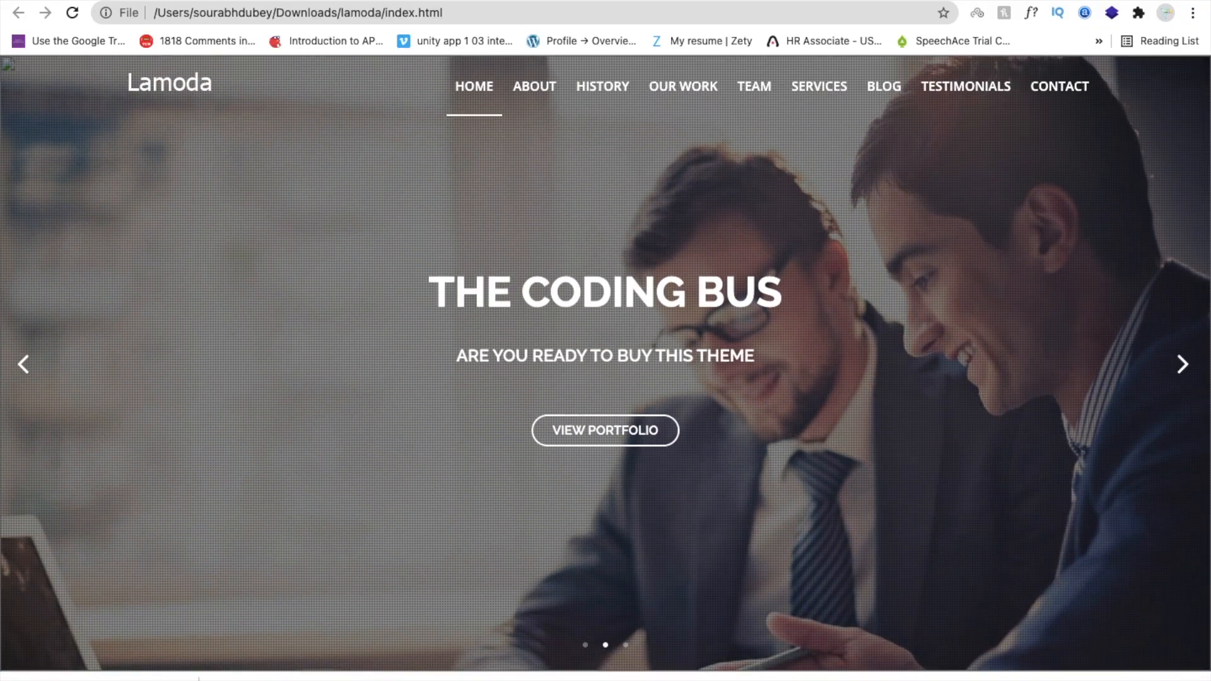
pyautogui.hotkey('ctrl', 'Left')
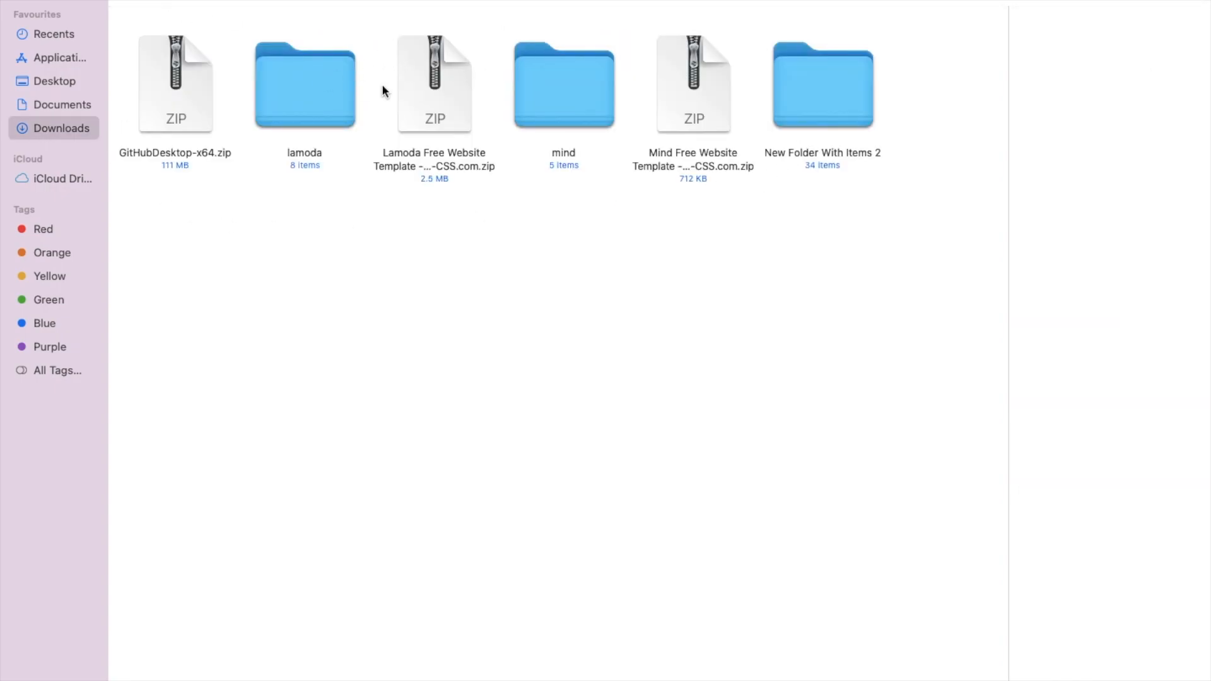
# Copy all eight template items from the lamoda folder, fonts through single-work.html.
pyautogui.doubleClick(343, 70)
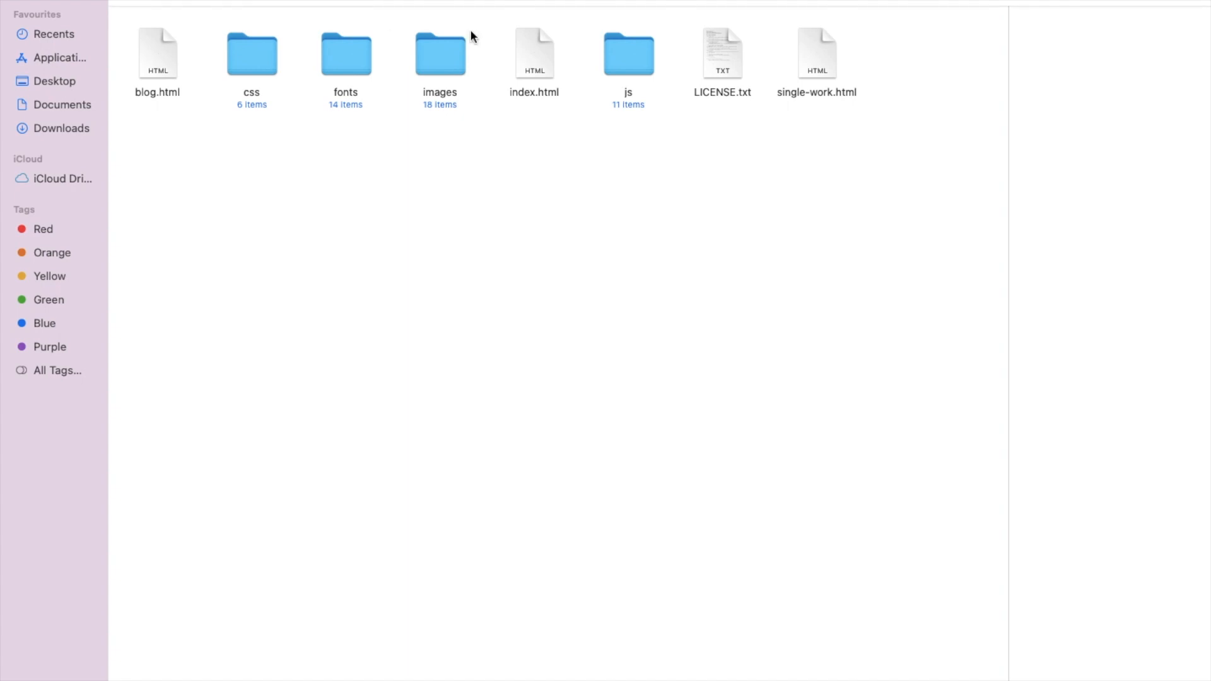
pyautogui.moveTo(892, 128); pyautogui.dragTo(139, 34)
pyautogui.rightClick(343, 62)
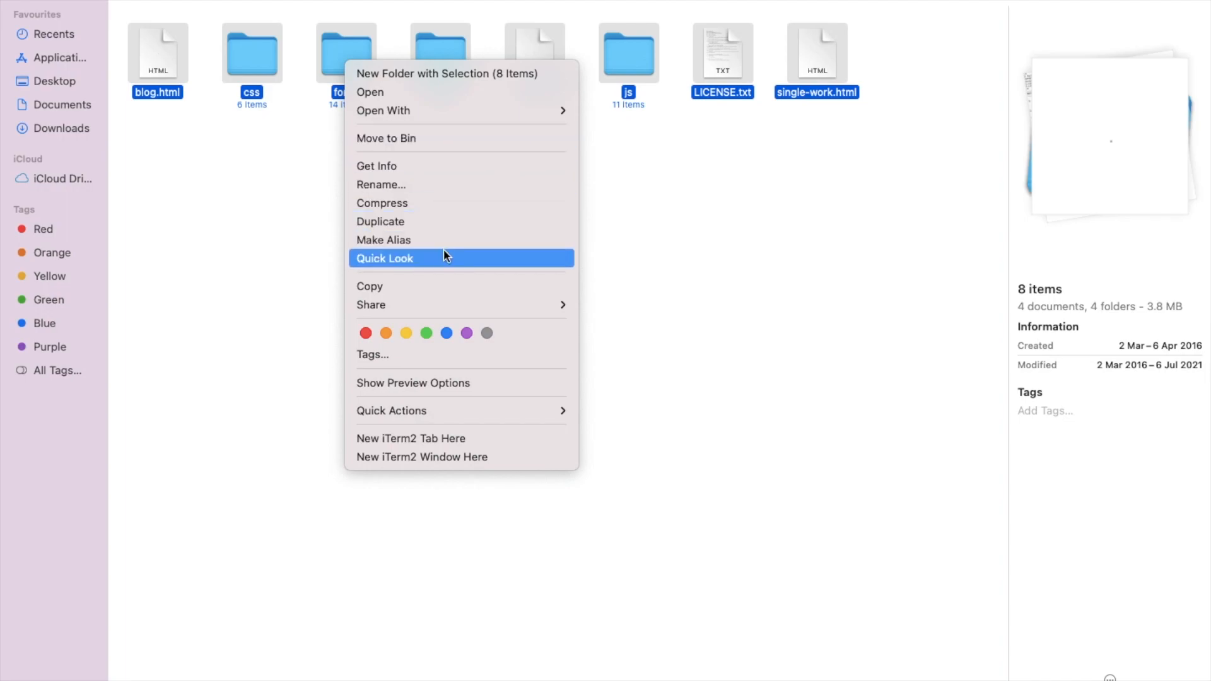
pyautogui.click(441, 285)
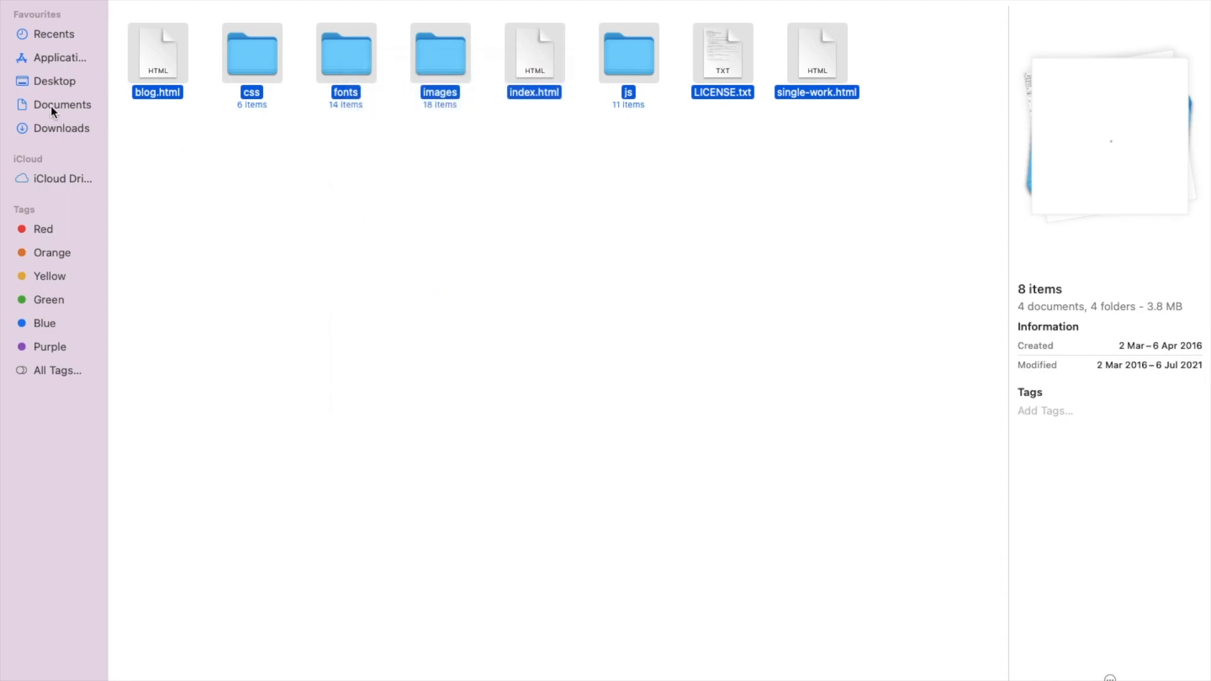
# Go to the TheCodingBus repository folder under Documents › Github.
pyautogui.click(50, 105)
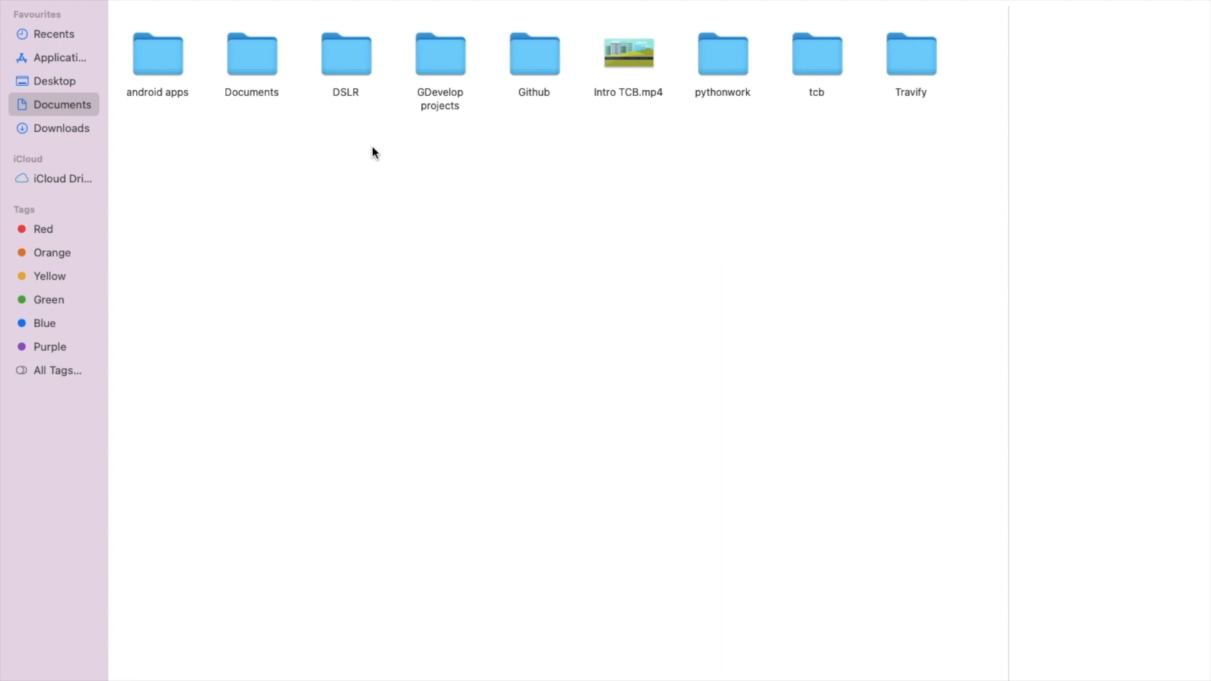
pyautogui.doubleClick(525, 57)
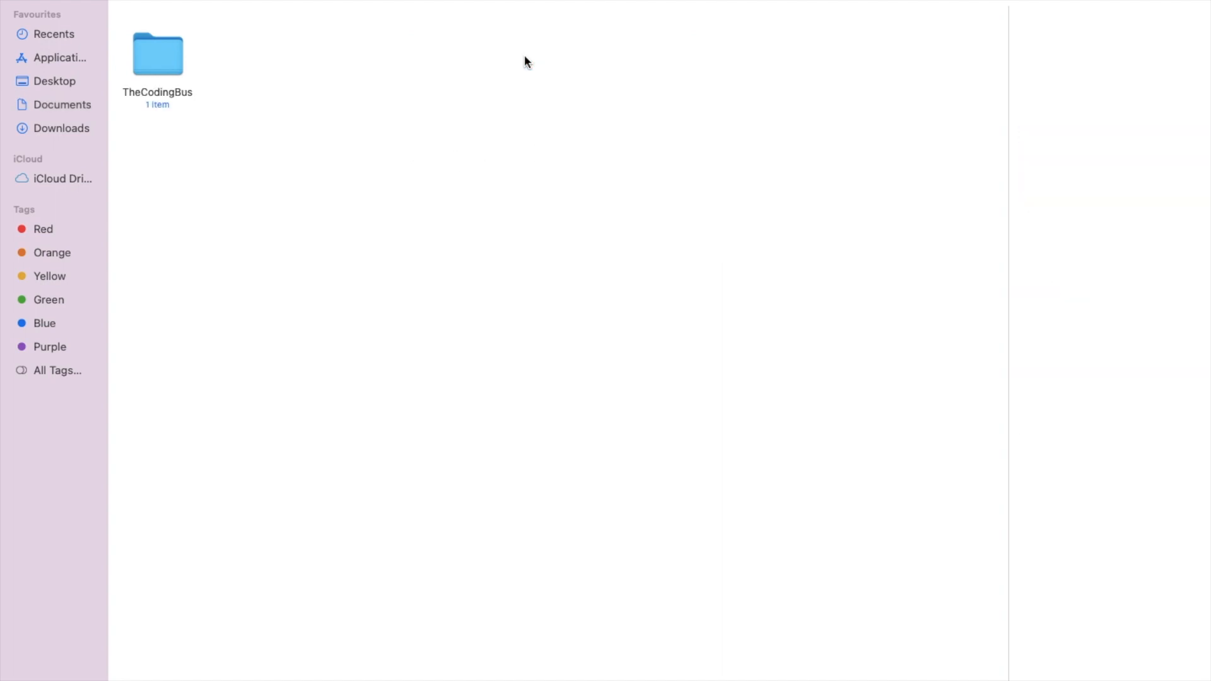
pyautogui.doubleClick(149, 54)
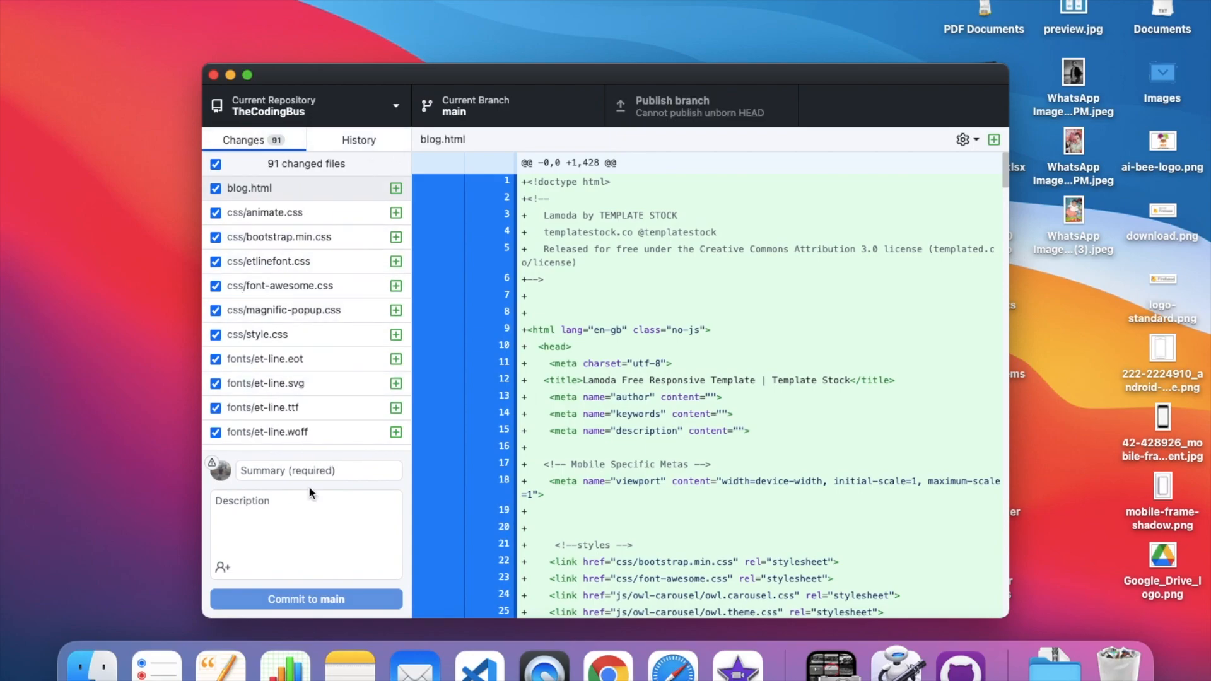
# Commit the 91 changed files to main with summary 'changes on tcb' and description 'changes'.
pyautogui.click(300, 471)
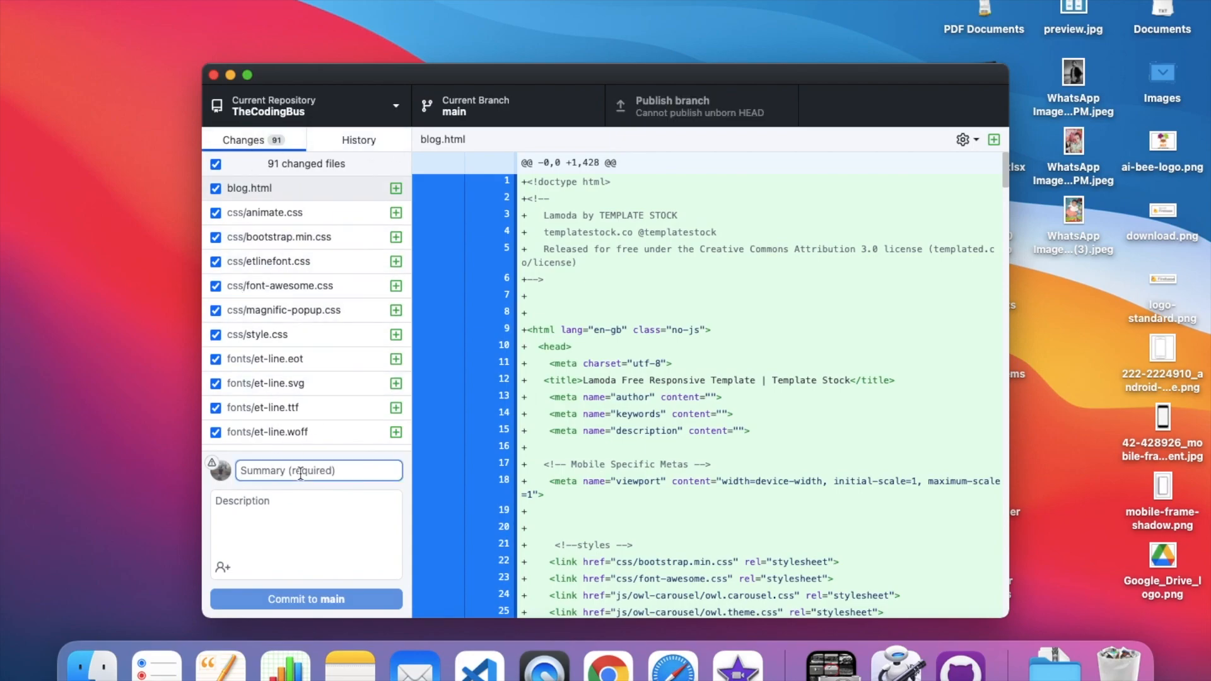
pyautogui.write('changes on tcb')
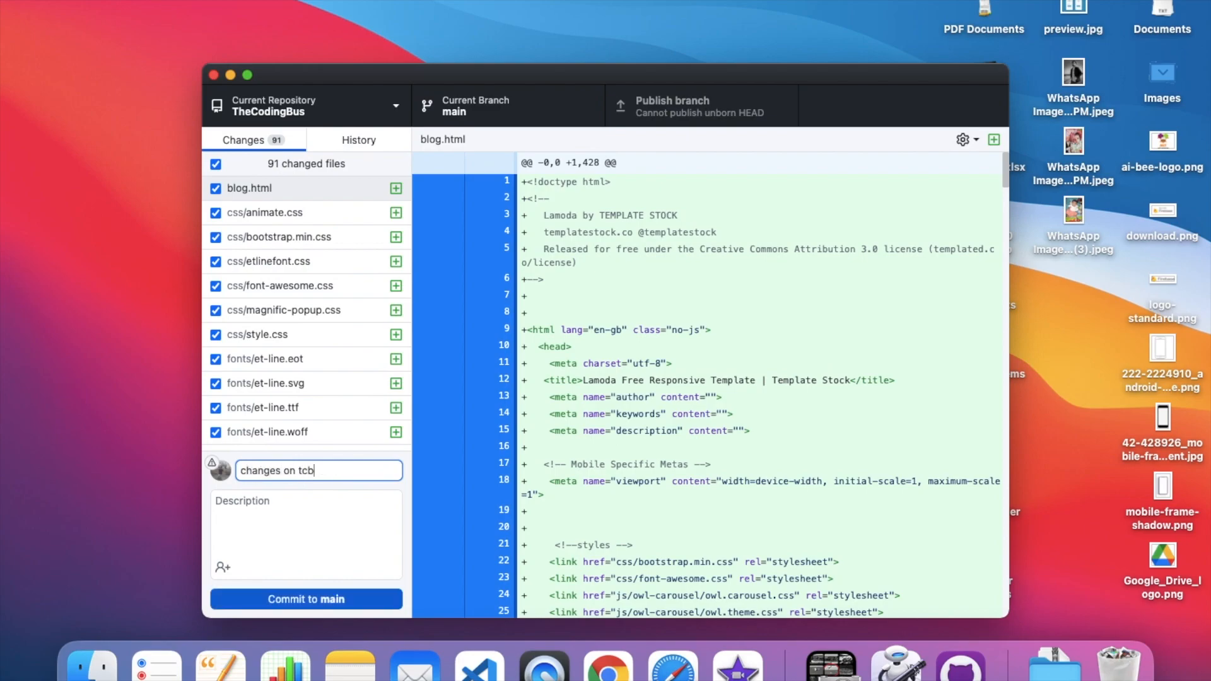
pyautogui.press('Tab')
pyautogui.write('changes')
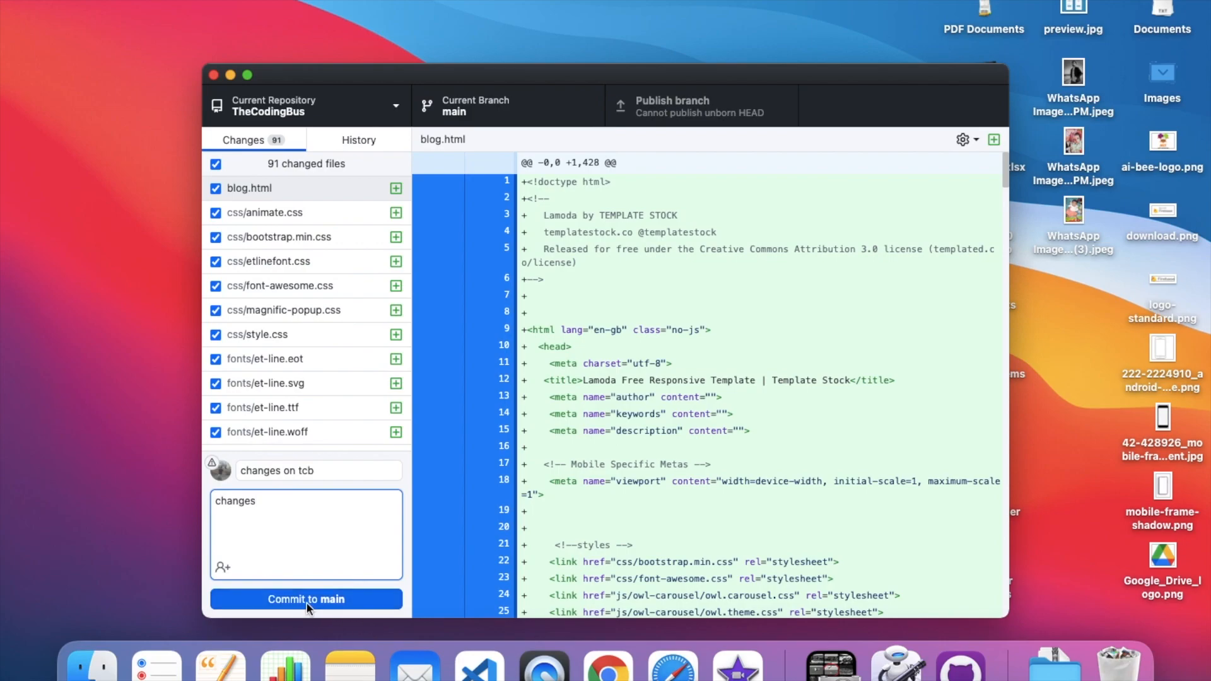
pyautogui.click(247, 76)
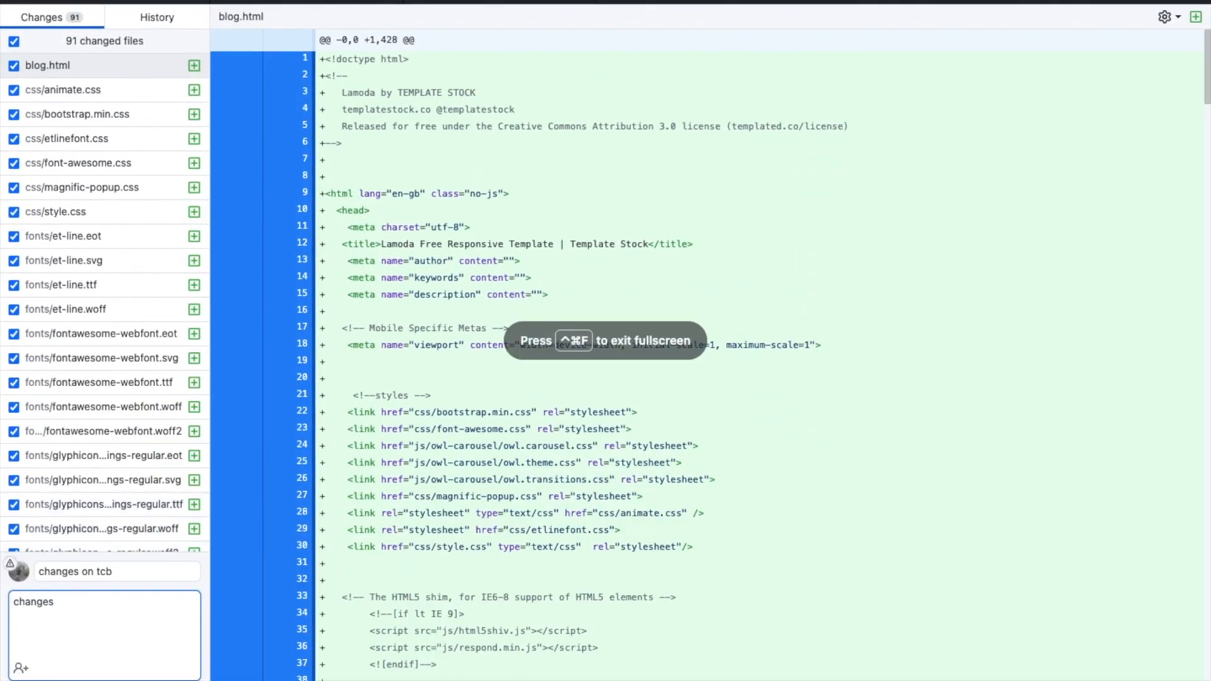
pyautogui.click(45, 4)
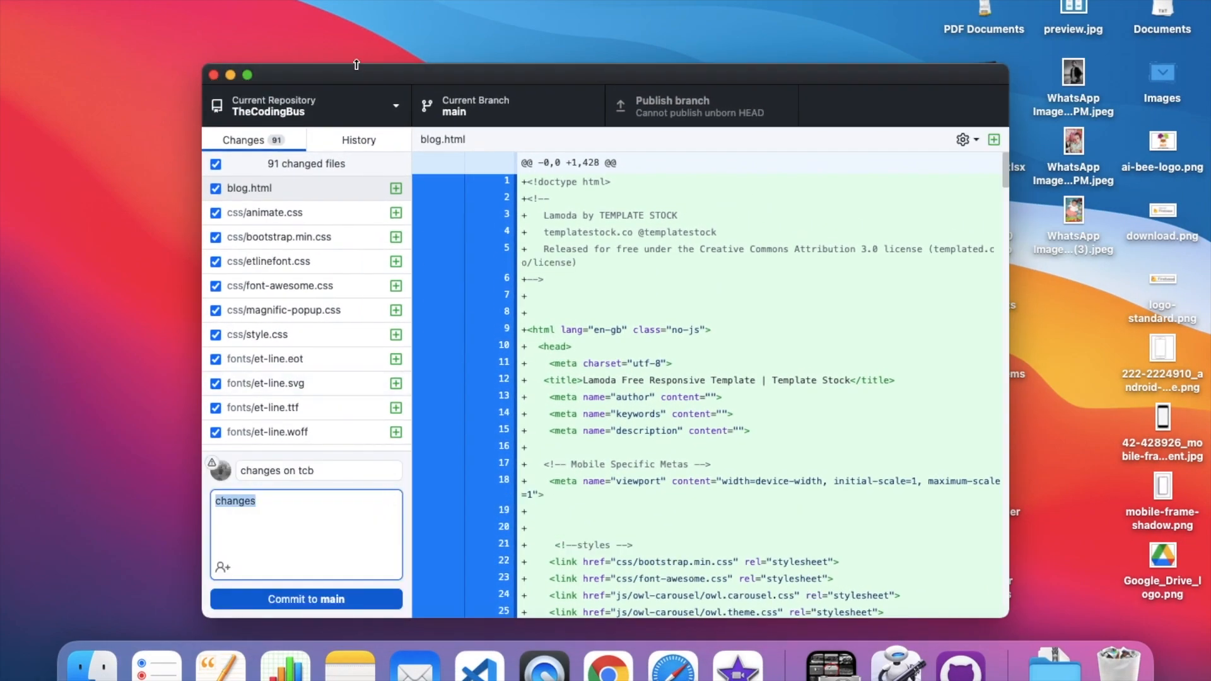
pyautogui.moveTo(355, 76); pyautogui.dragTo(372, 14)
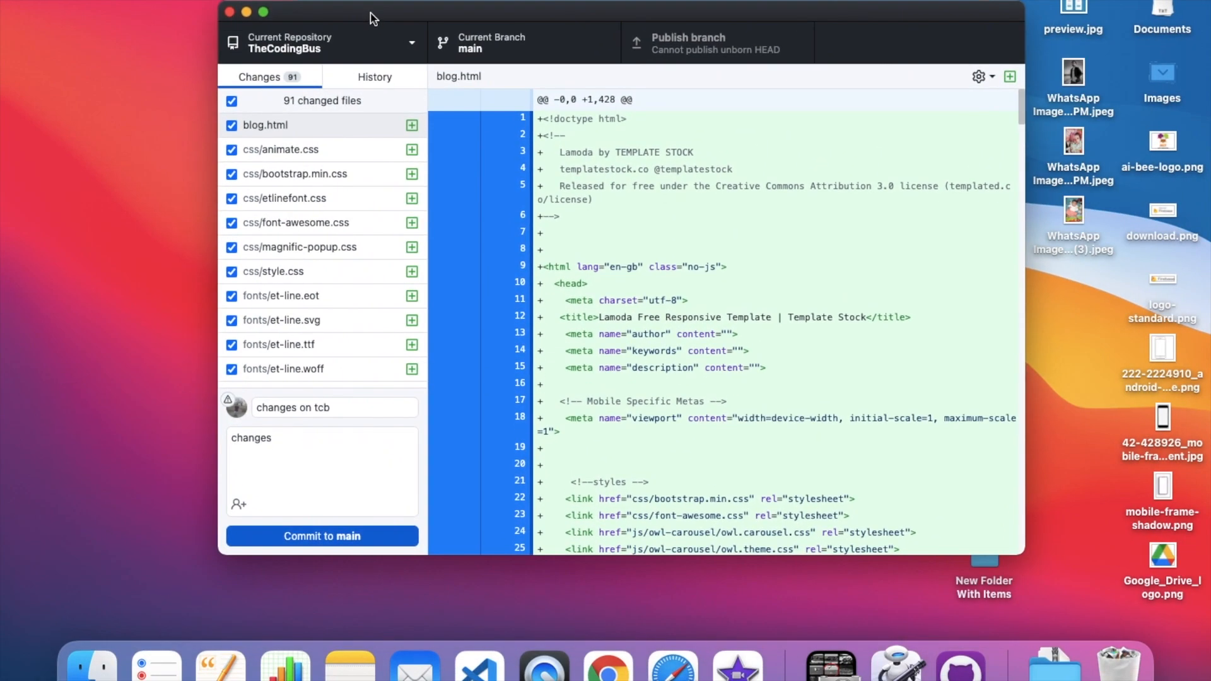
pyautogui.click(320, 537)
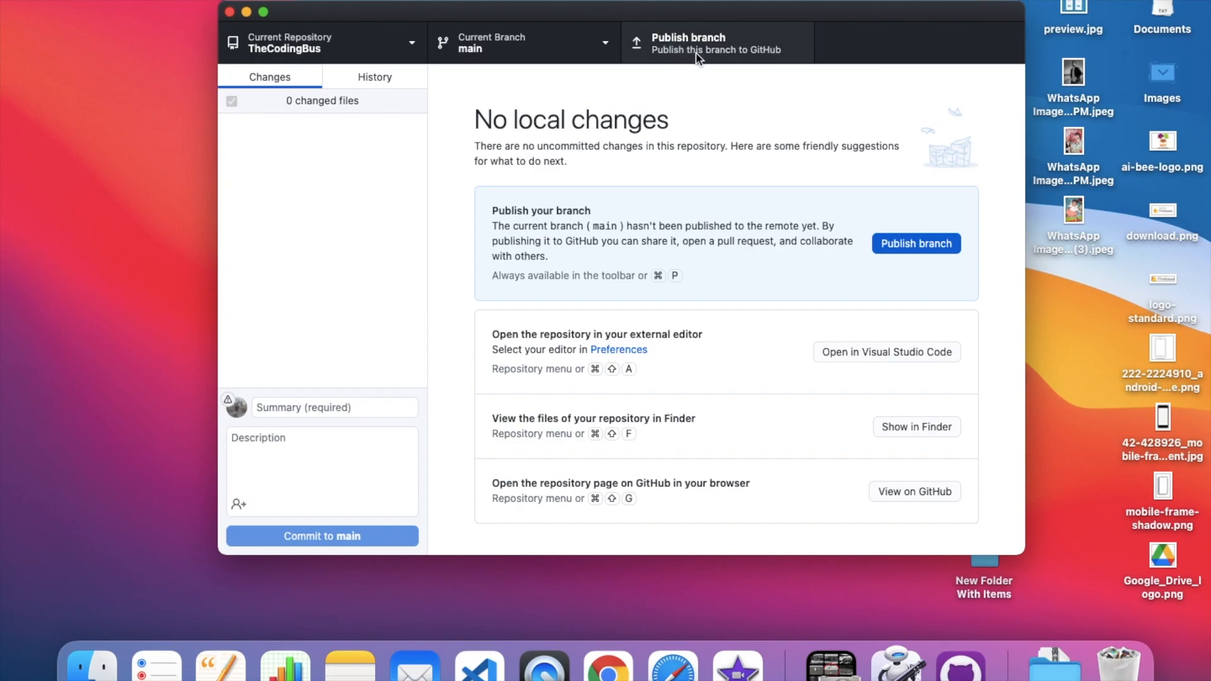
# Publish TheCodingBus main branch, pushing it to origin on GitHub.
pyautogui.moveTo(607, 7); pyautogui.dragTo(565, 13)
pyautogui.click(657, 50)
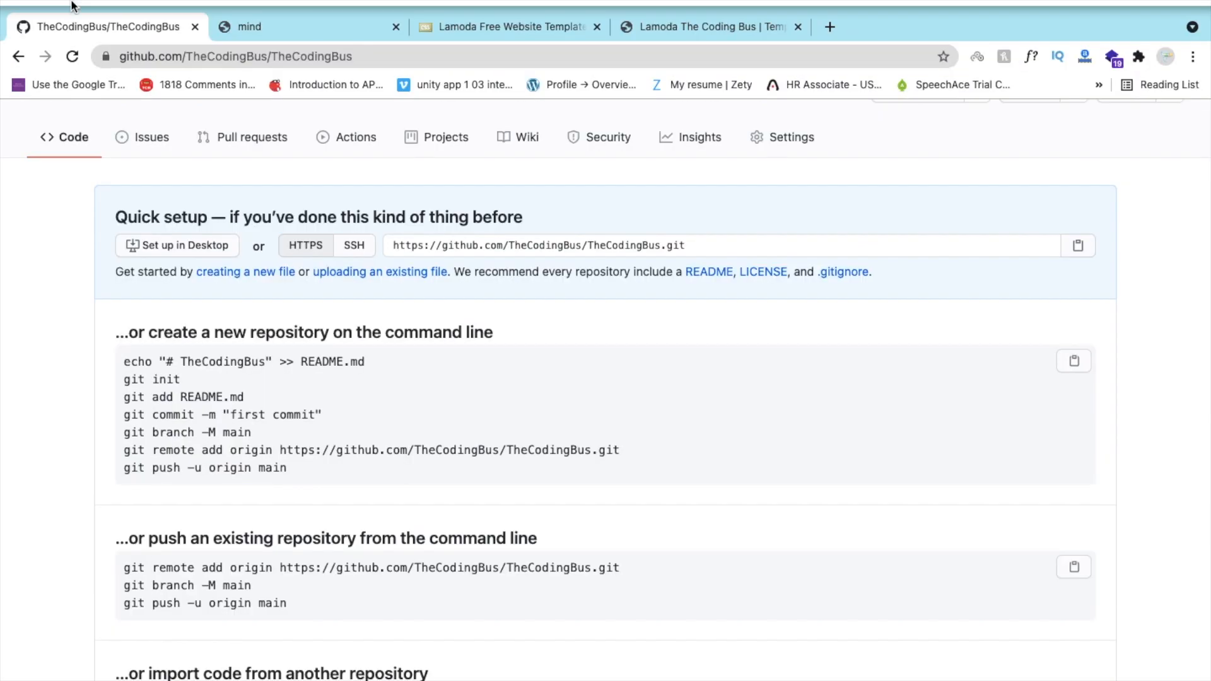
# Reload the TheCodingBus GitHub page to see the pushed template files, then open its Settings.
pyautogui.click(75, 12)
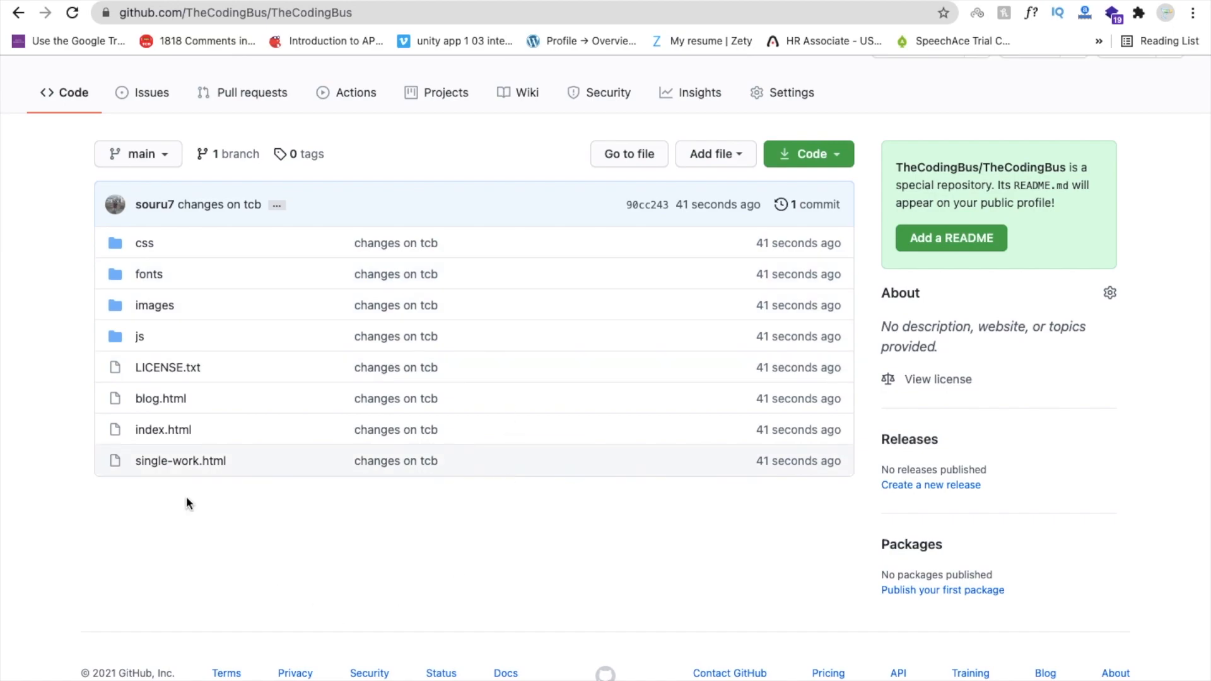
pyautogui.scroll(1, 376, 564)
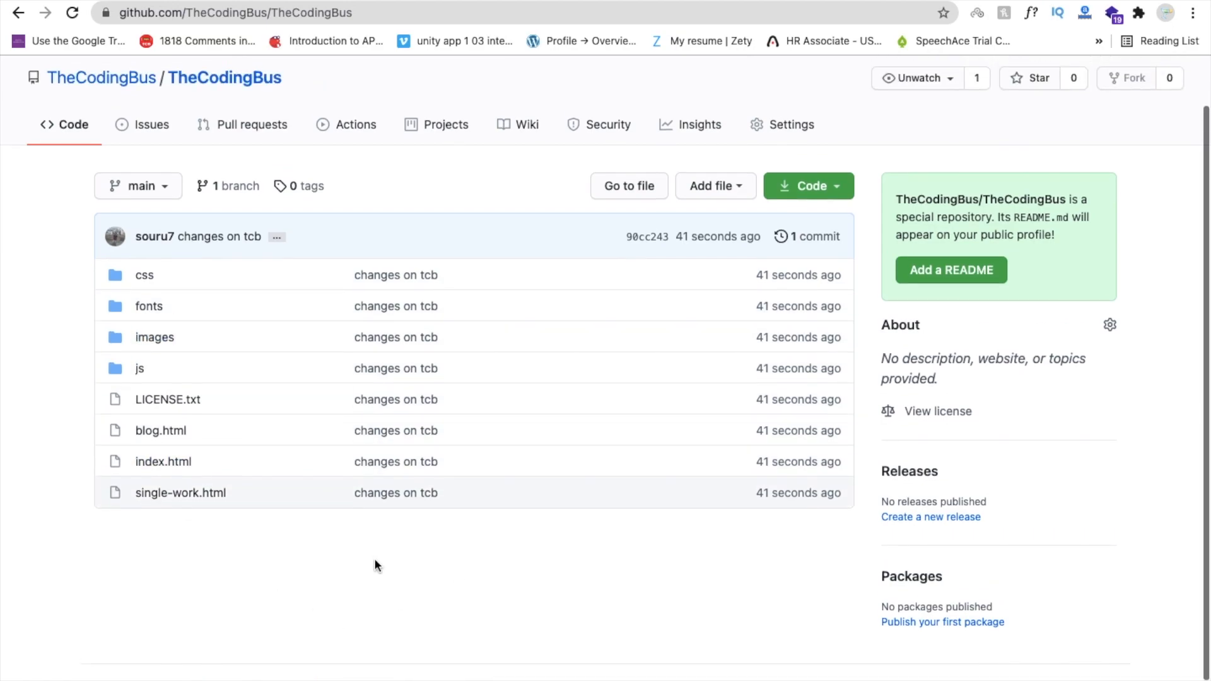
pyautogui.click(775, 135)
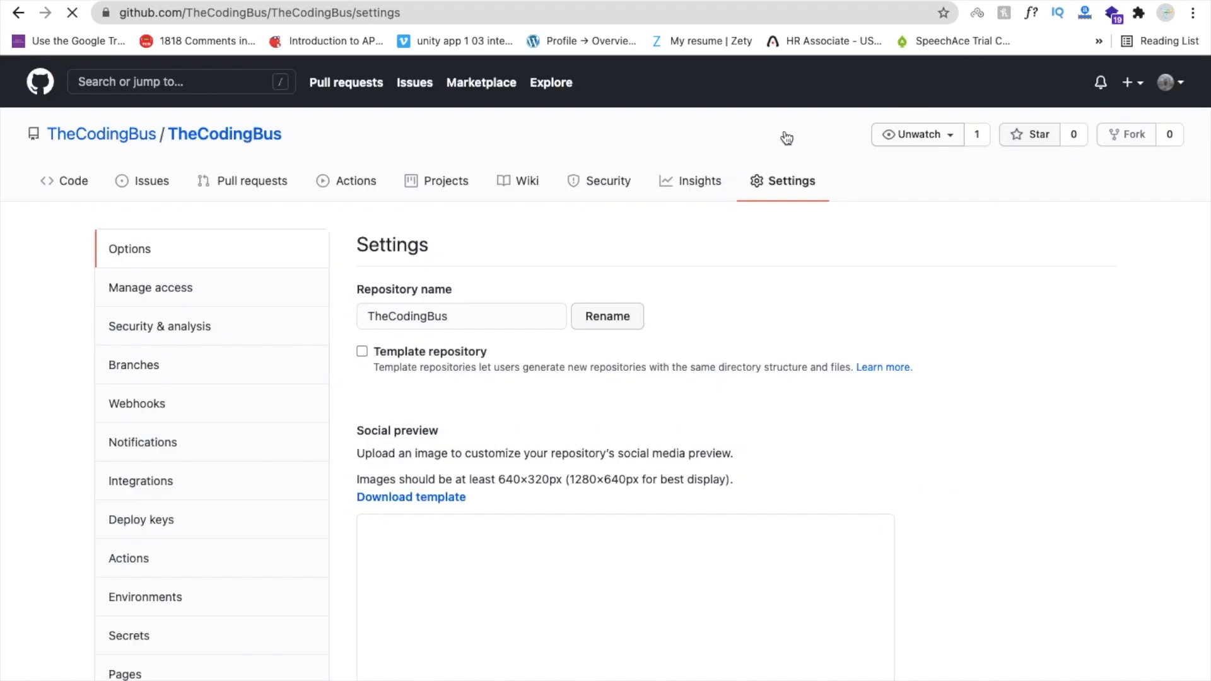
pyautogui.scroll(-1, 379, 395)
pyautogui.scroll(-2, 379, 399)
pyautogui.scroll(1, 334, 489)
pyautogui.scroll(-2, 334, 492)
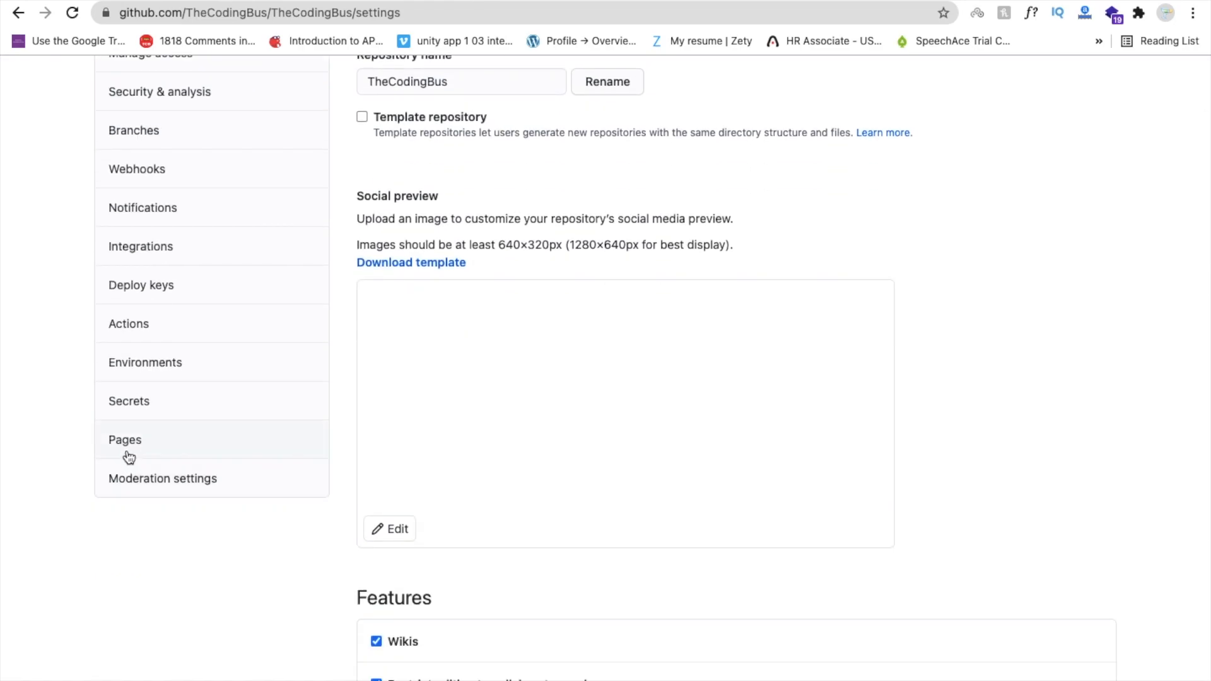
# Set the GitHub Pages source to the main branch, / (root) folder, and save it.
pyautogui.click(129, 457)
pyautogui.scroll(-1, 343, 334)
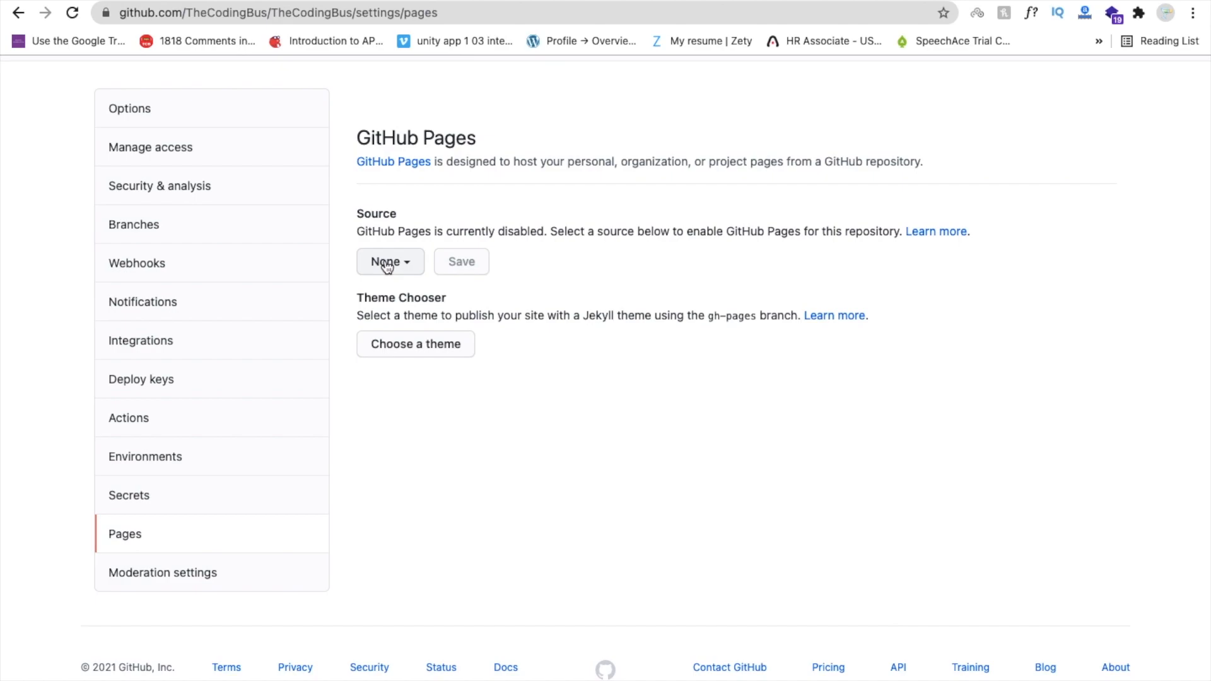
pyautogui.click(382, 261)
pyautogui.click(408, 372)
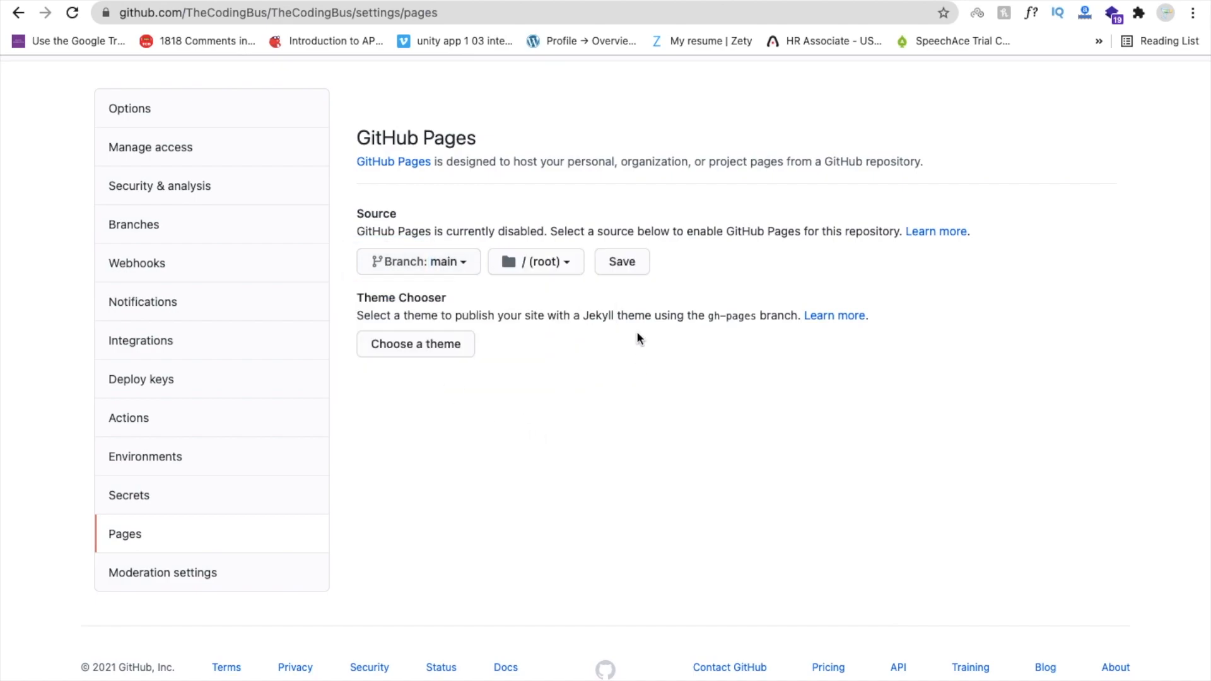
pyautogui.click(618, 266)
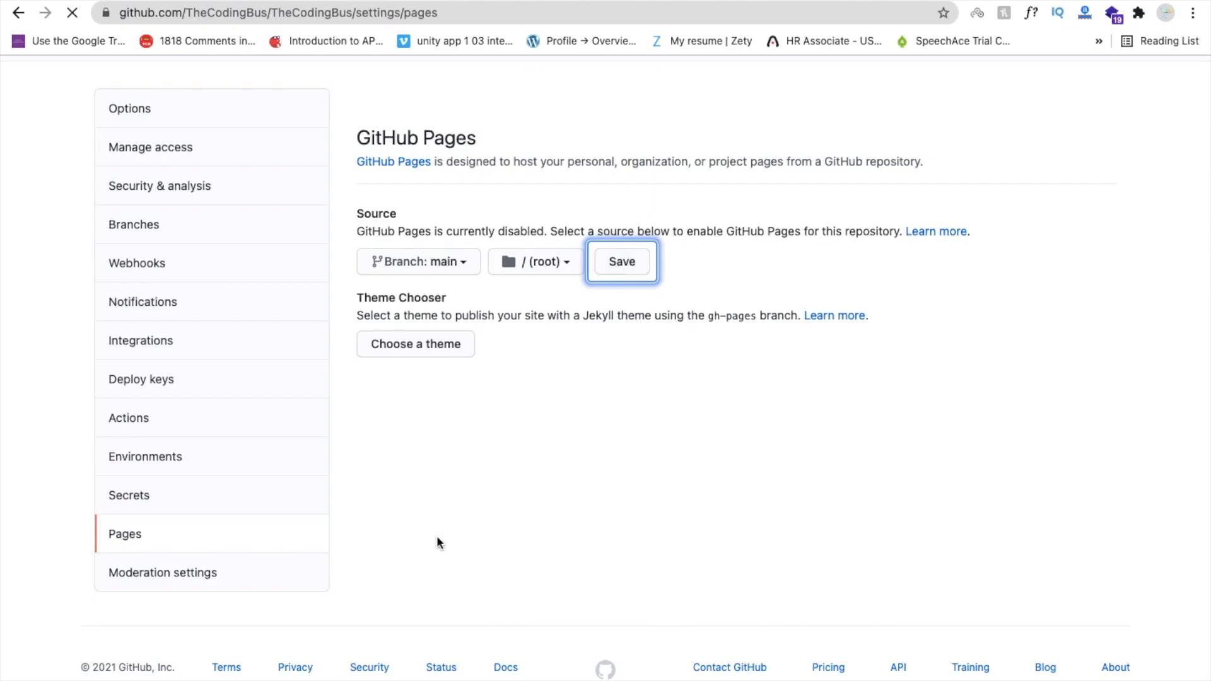
pyautogui.scroll(-2, 357, 413)
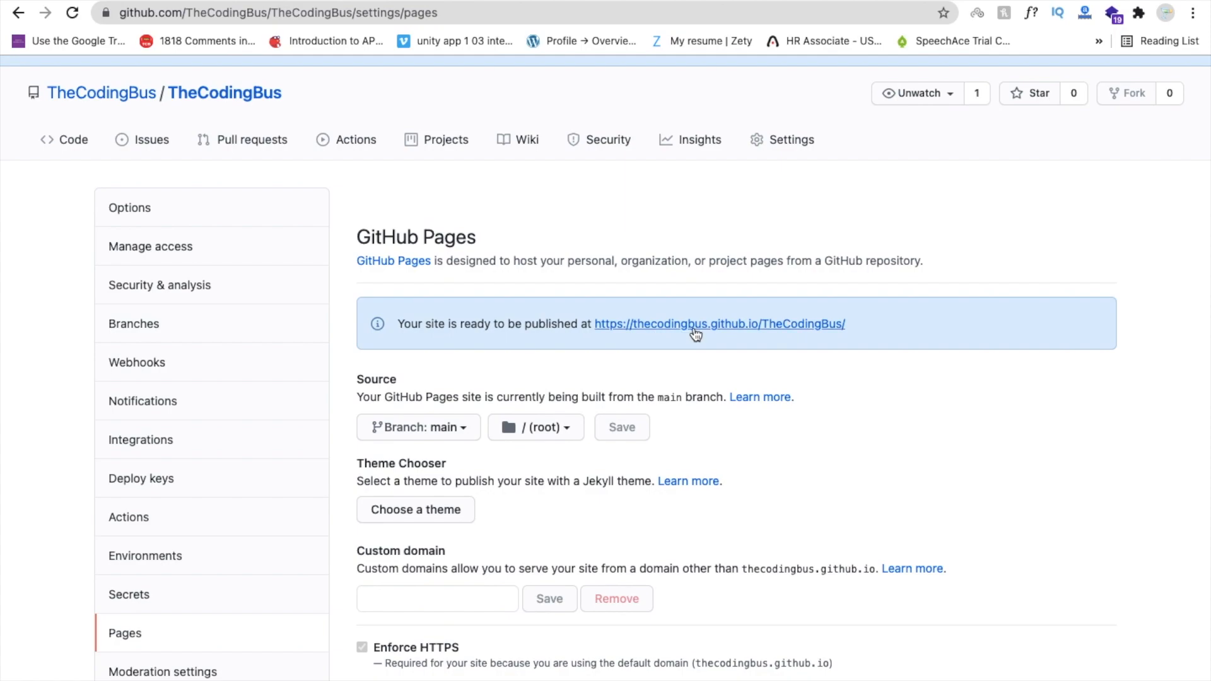
# Open thecodingbus.github.io/TheCodingBus/, then reload the Pages settings and the site until it is published.
pyautogui.click(742, 328)
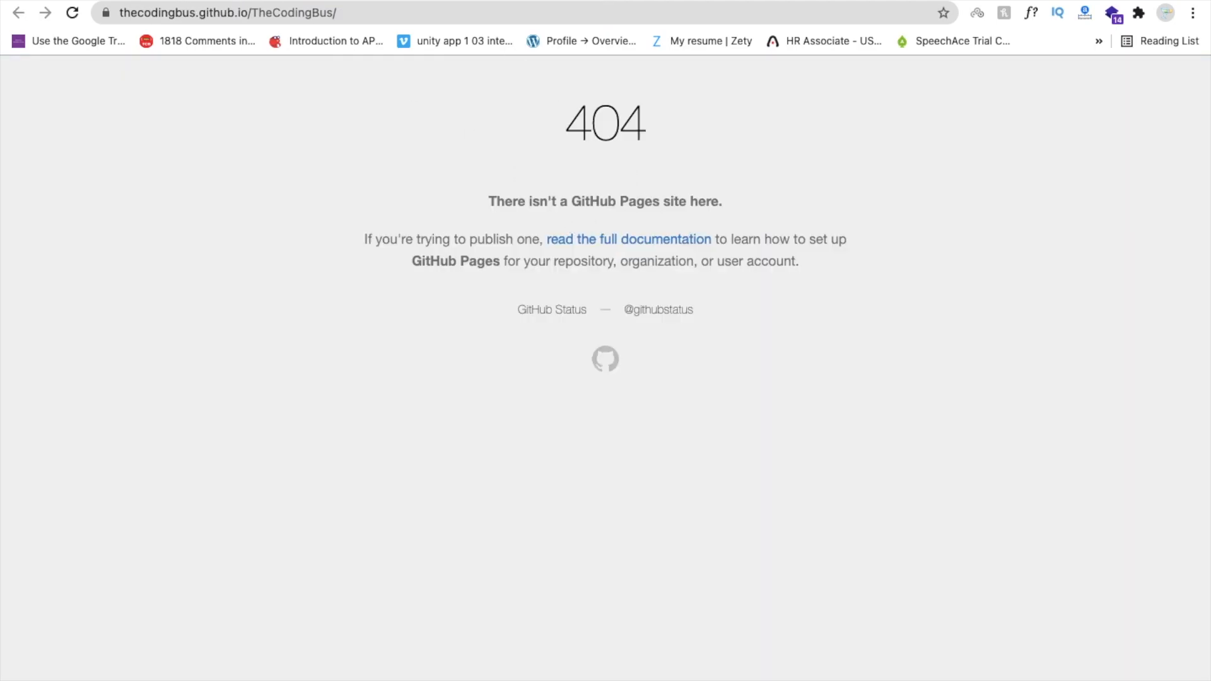
pyautogui.click(359, 1)
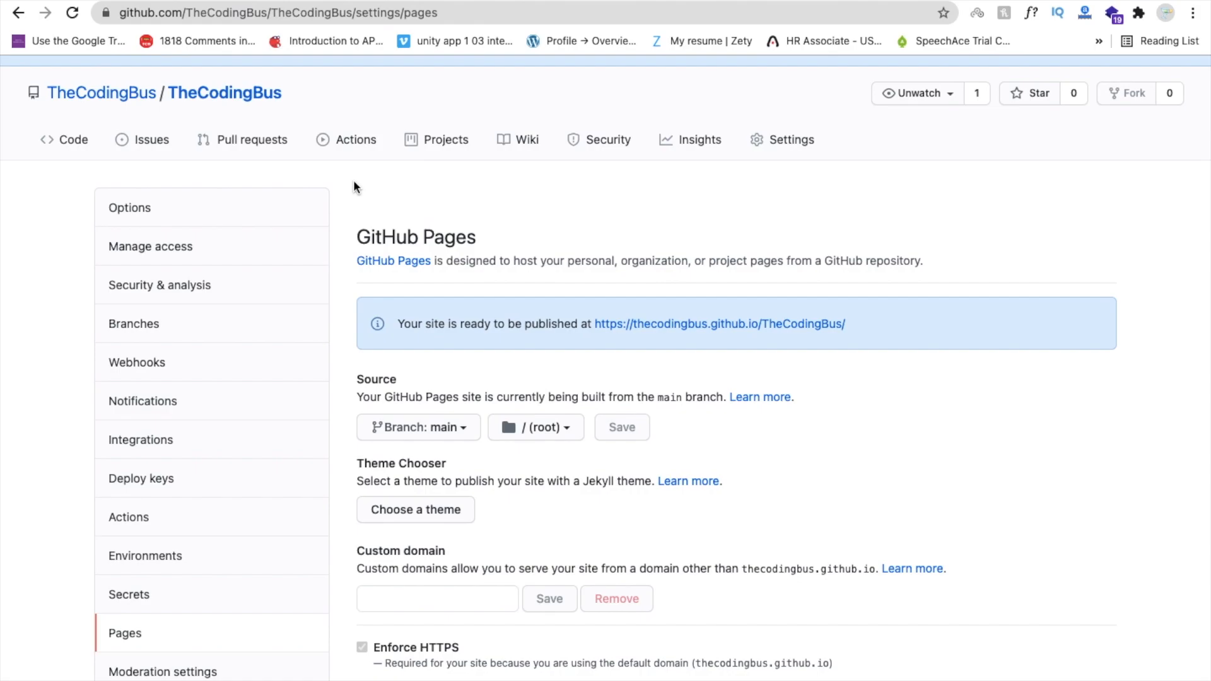
pyautogui.press('super+r')
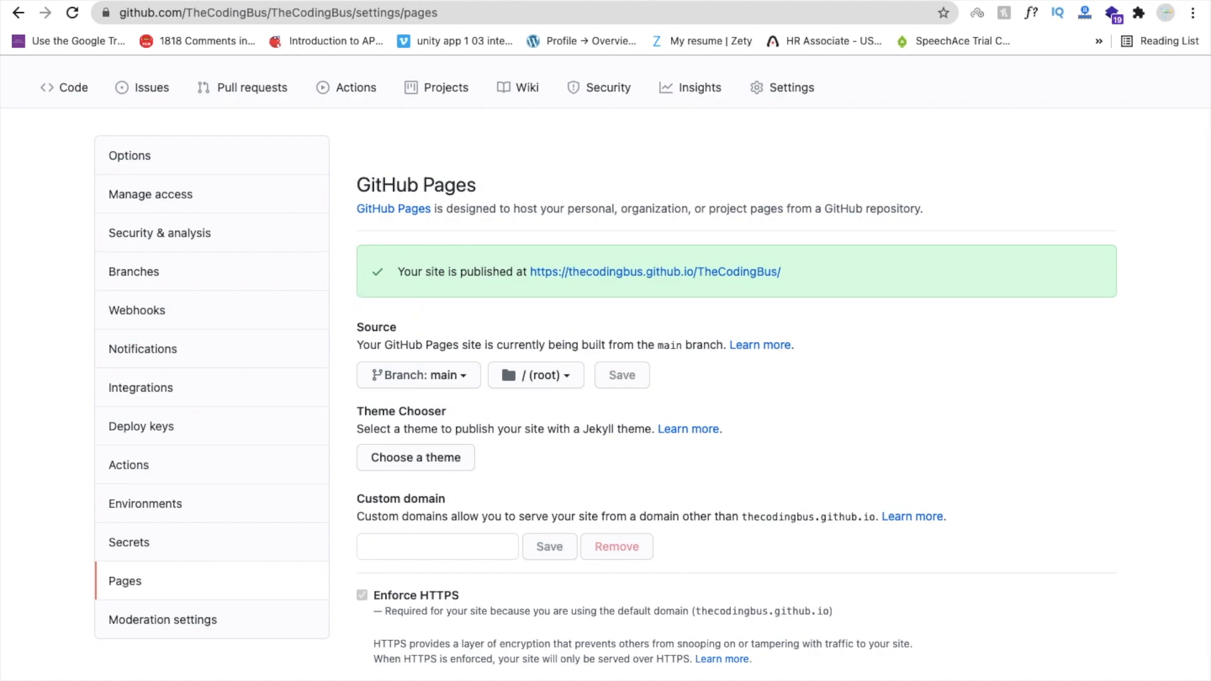
pyautogui.click(373, 0)
pyautogui.click(375, 6)
pyautogui.press('Return')
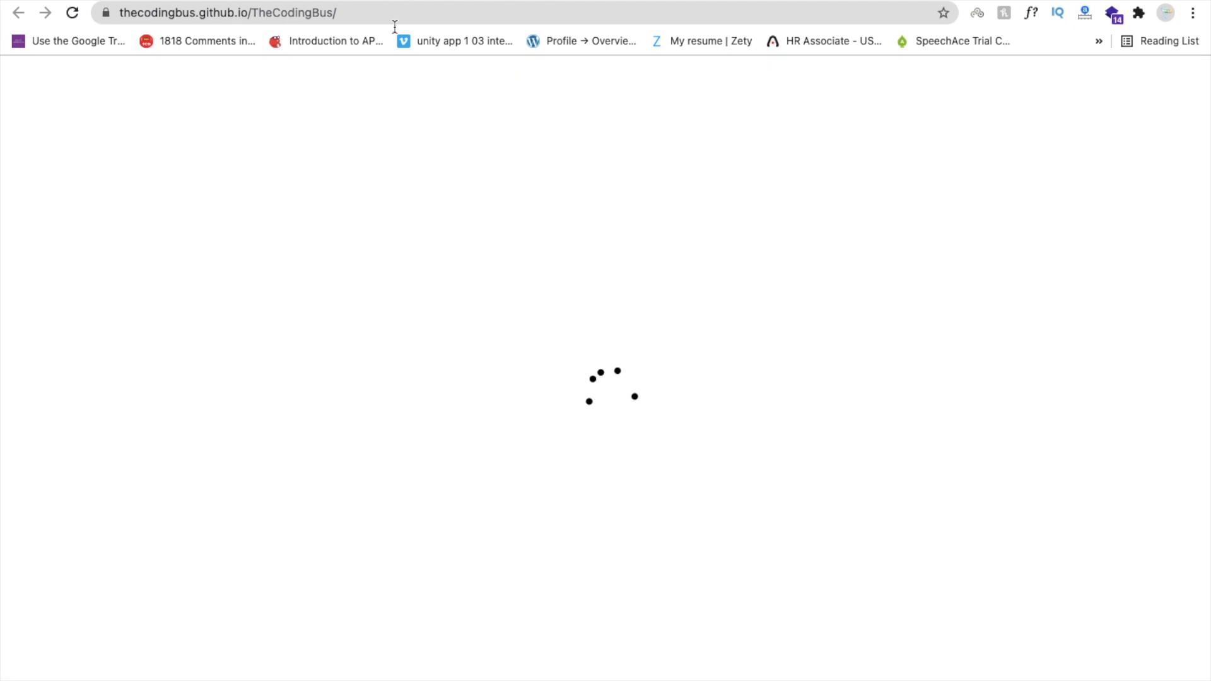
# Open the thecodingbus.github.io/TheCodingBus/ address in a new private window.
pyautogui.scroll(-5, 521, 253)
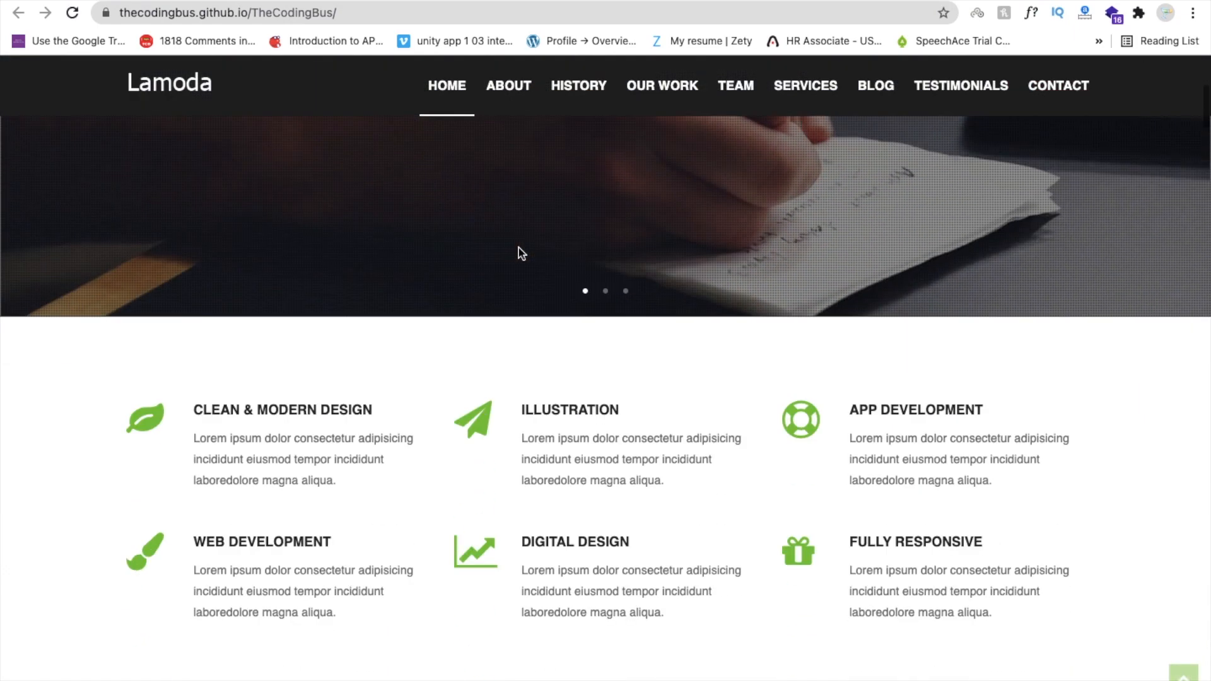
pyautogui.scroll(-5, 518, 247)
pyautogui.click(376, 14)
pyautogui.press('super+c')
pyautogui.press('super+shift+n')
pyautogui.press('super+v')
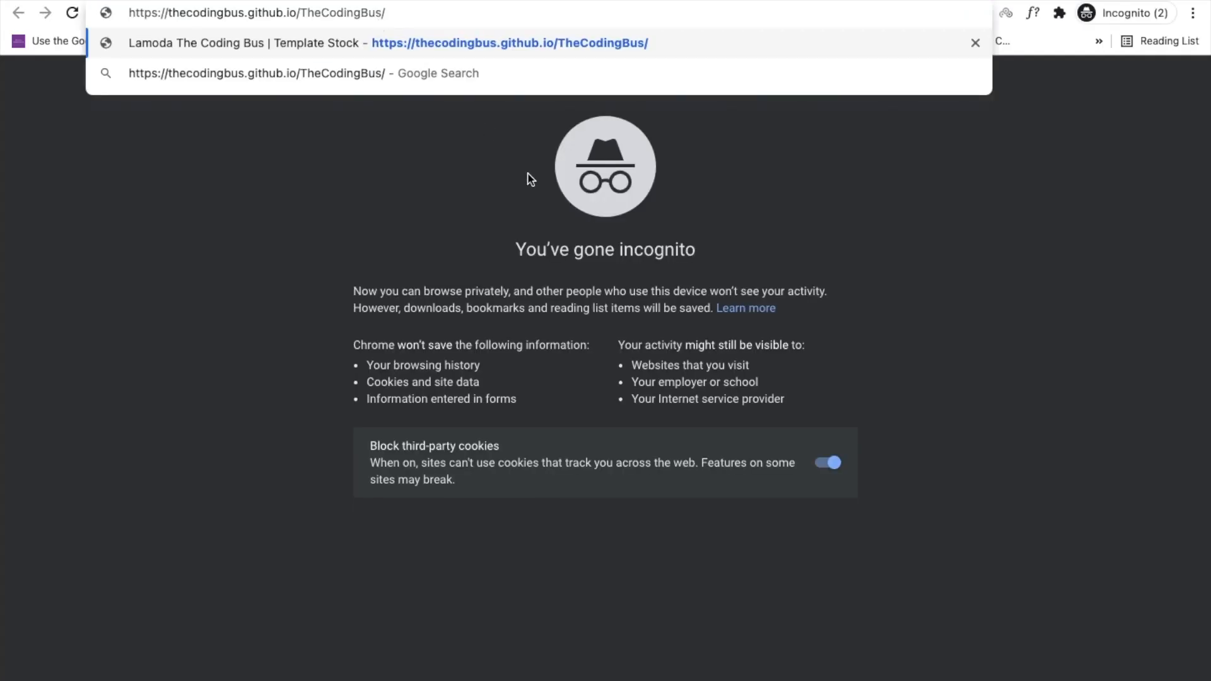
pyautogui.press('Return')
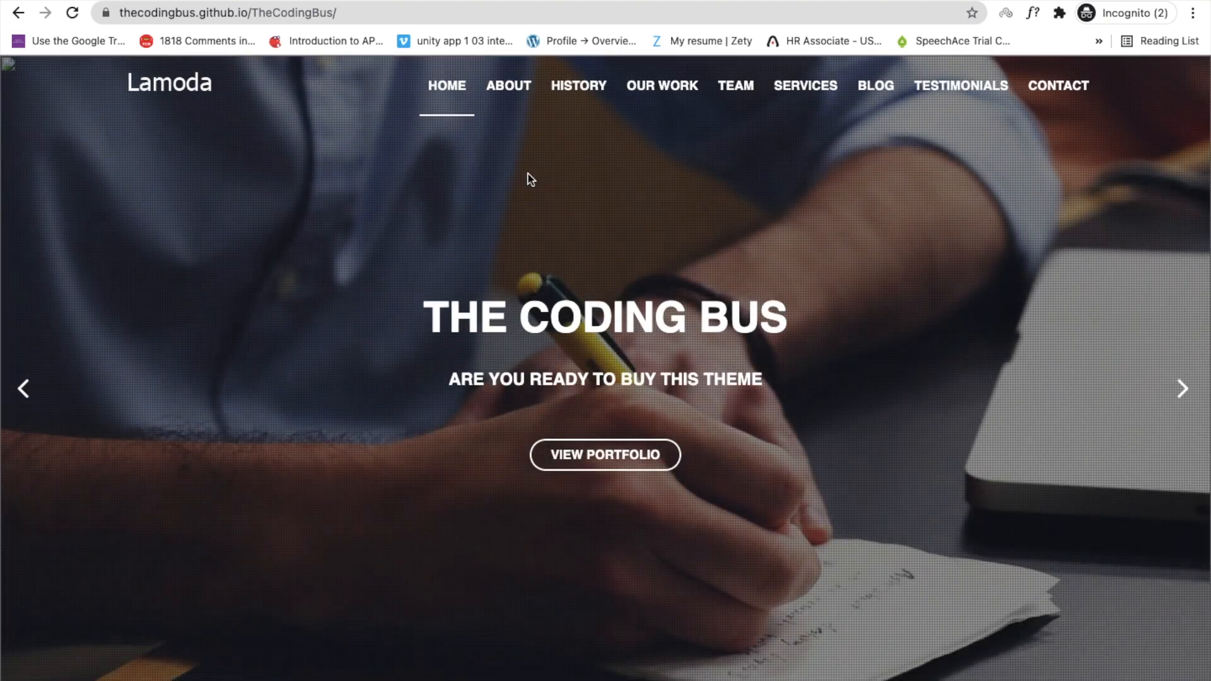
# Scroll through the live Lamoda site, then return to the GitHub Pages settings.
pyautogui.scroll(-20, 527, 290)
pyautogui.scroll(-5, 529, 290)
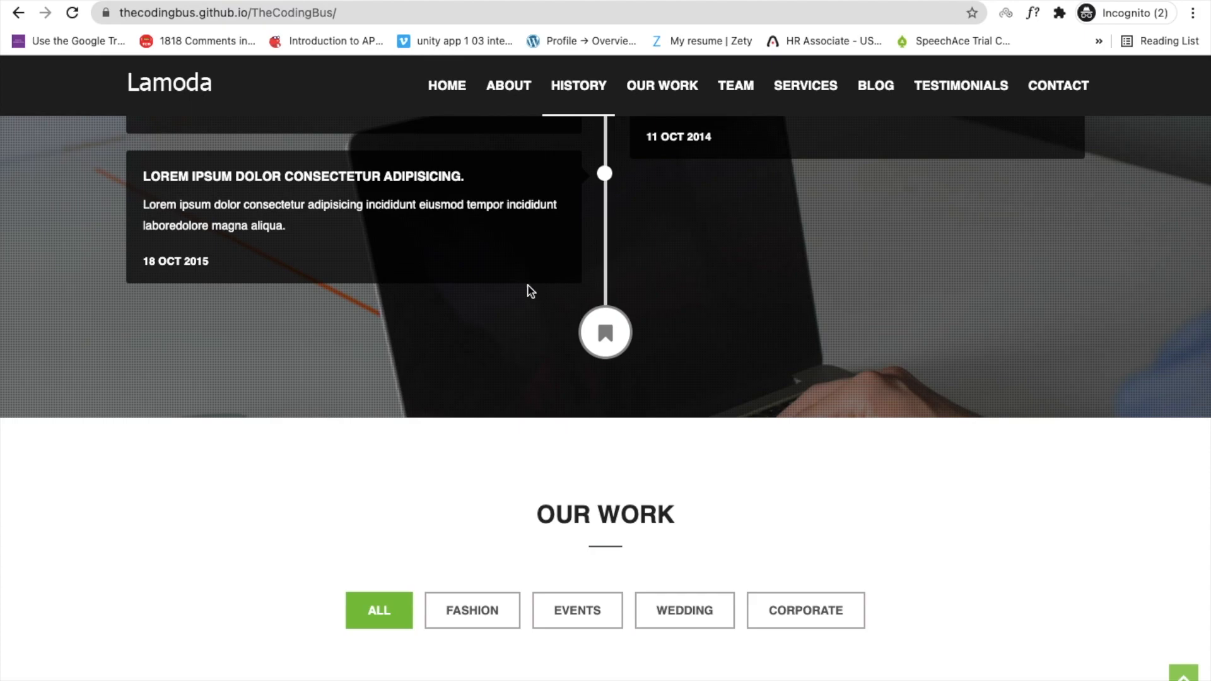
pyautogui.scroll(20, 528, 291)
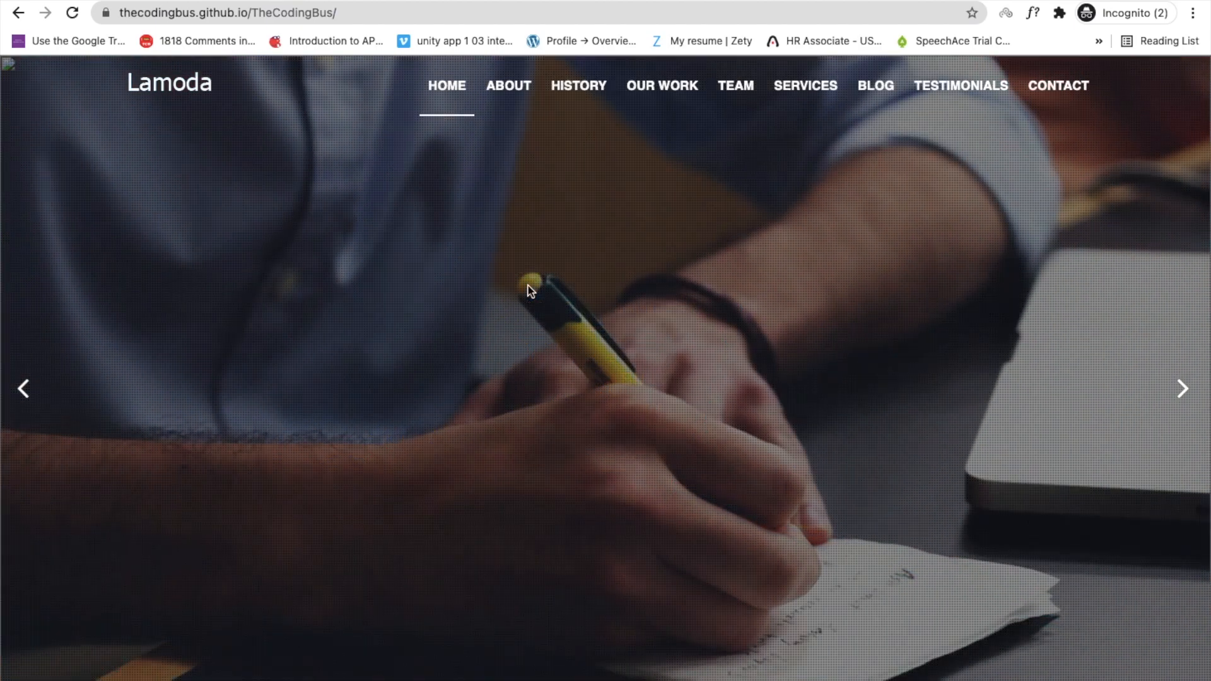
pyautogui.hotkey('ctrl', 'Left')
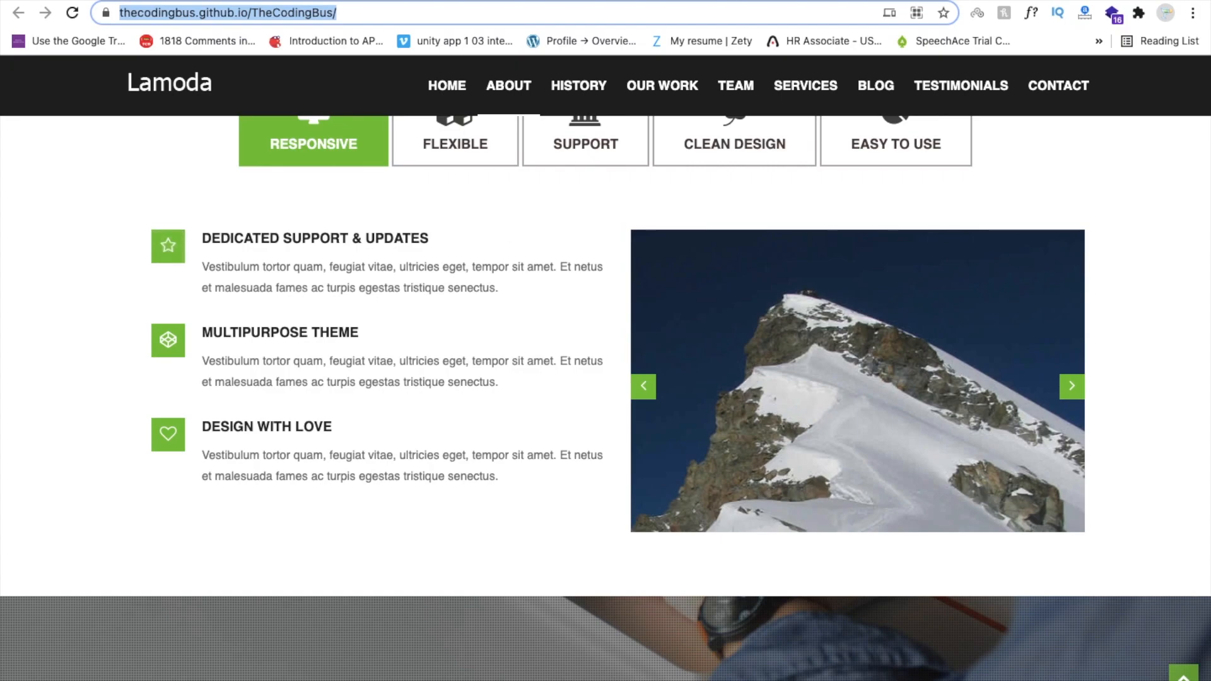
pyautogui.click(404, 2)
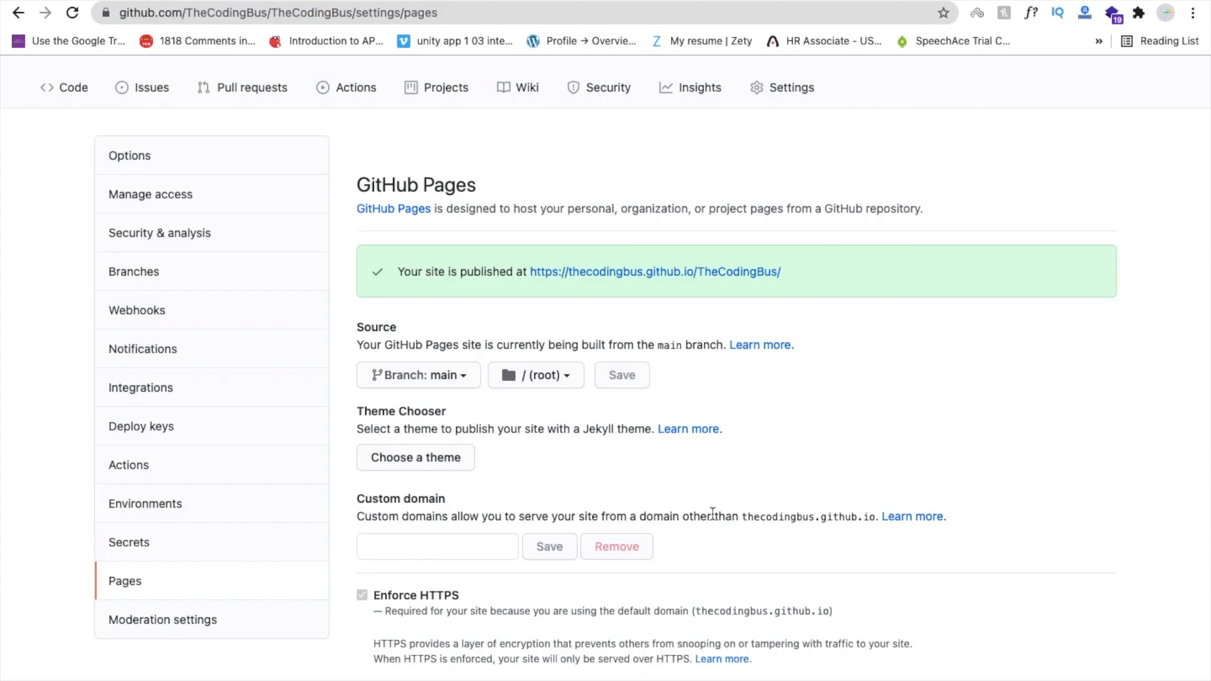